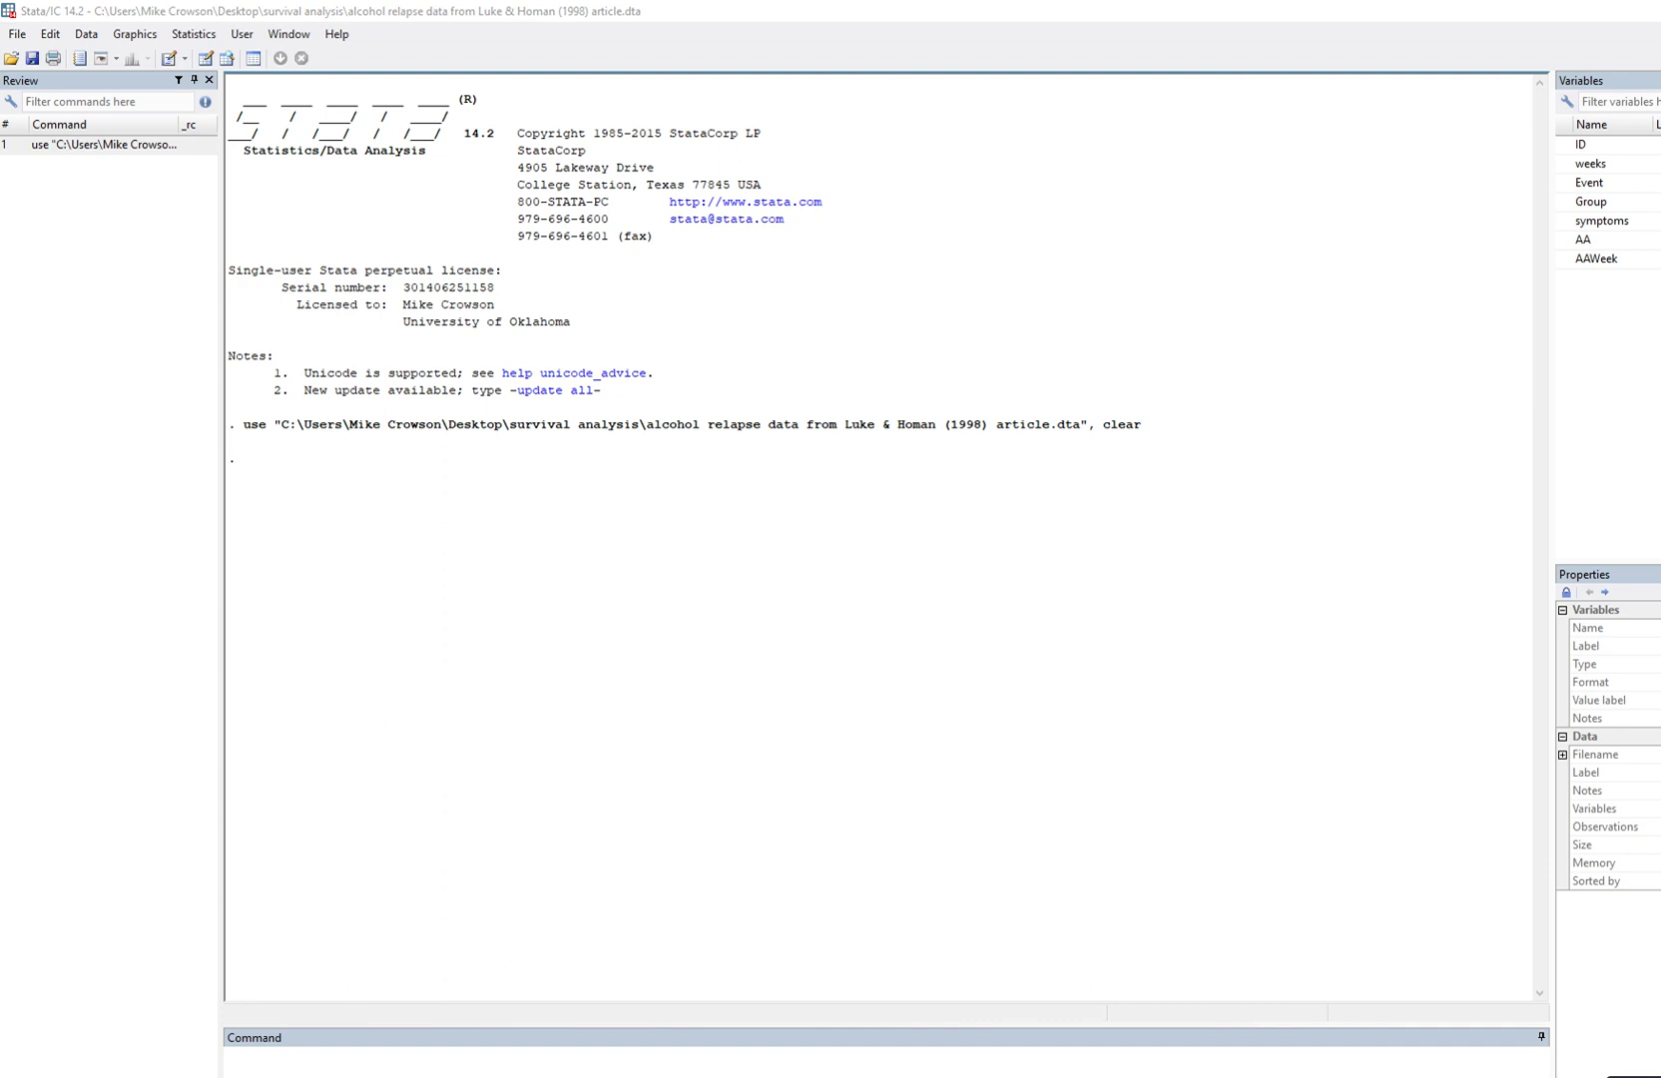
# Open the loaded alcohol relapse dataset in the read-only data browser.
pyautogui.moveTo(845, 424); pyautogui.dragTo(988, 424)
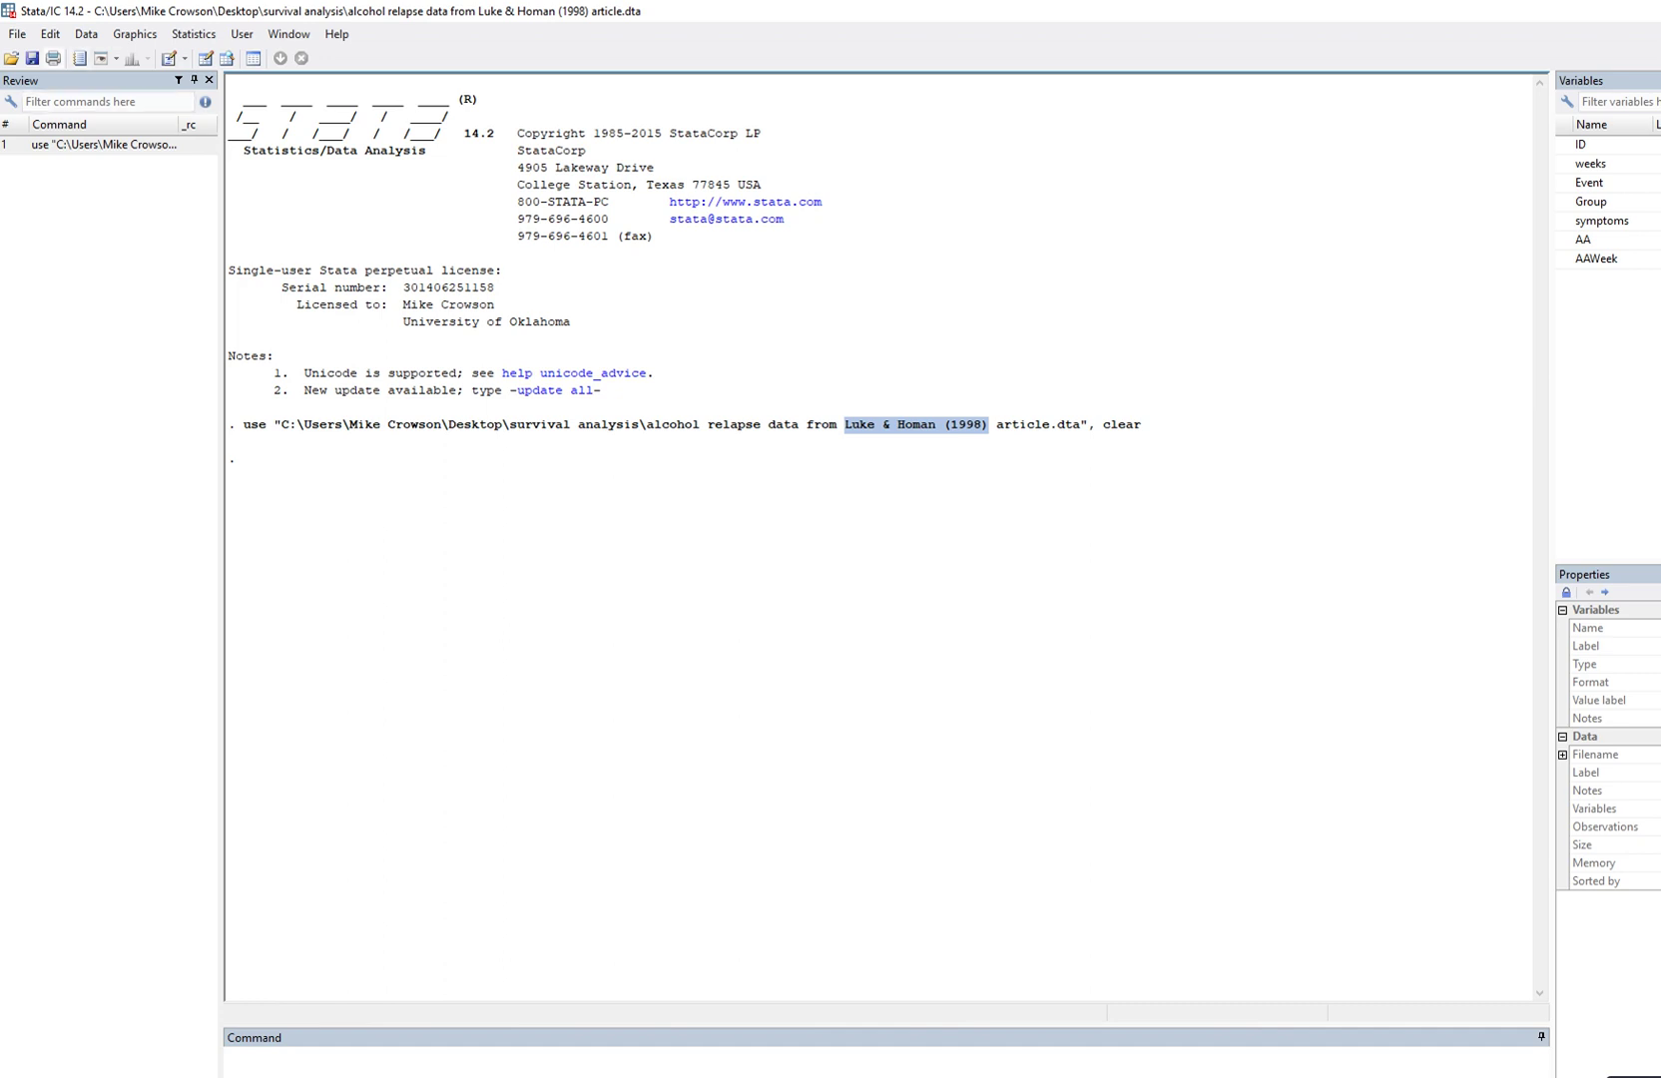
pyautogui.click(86, 34)
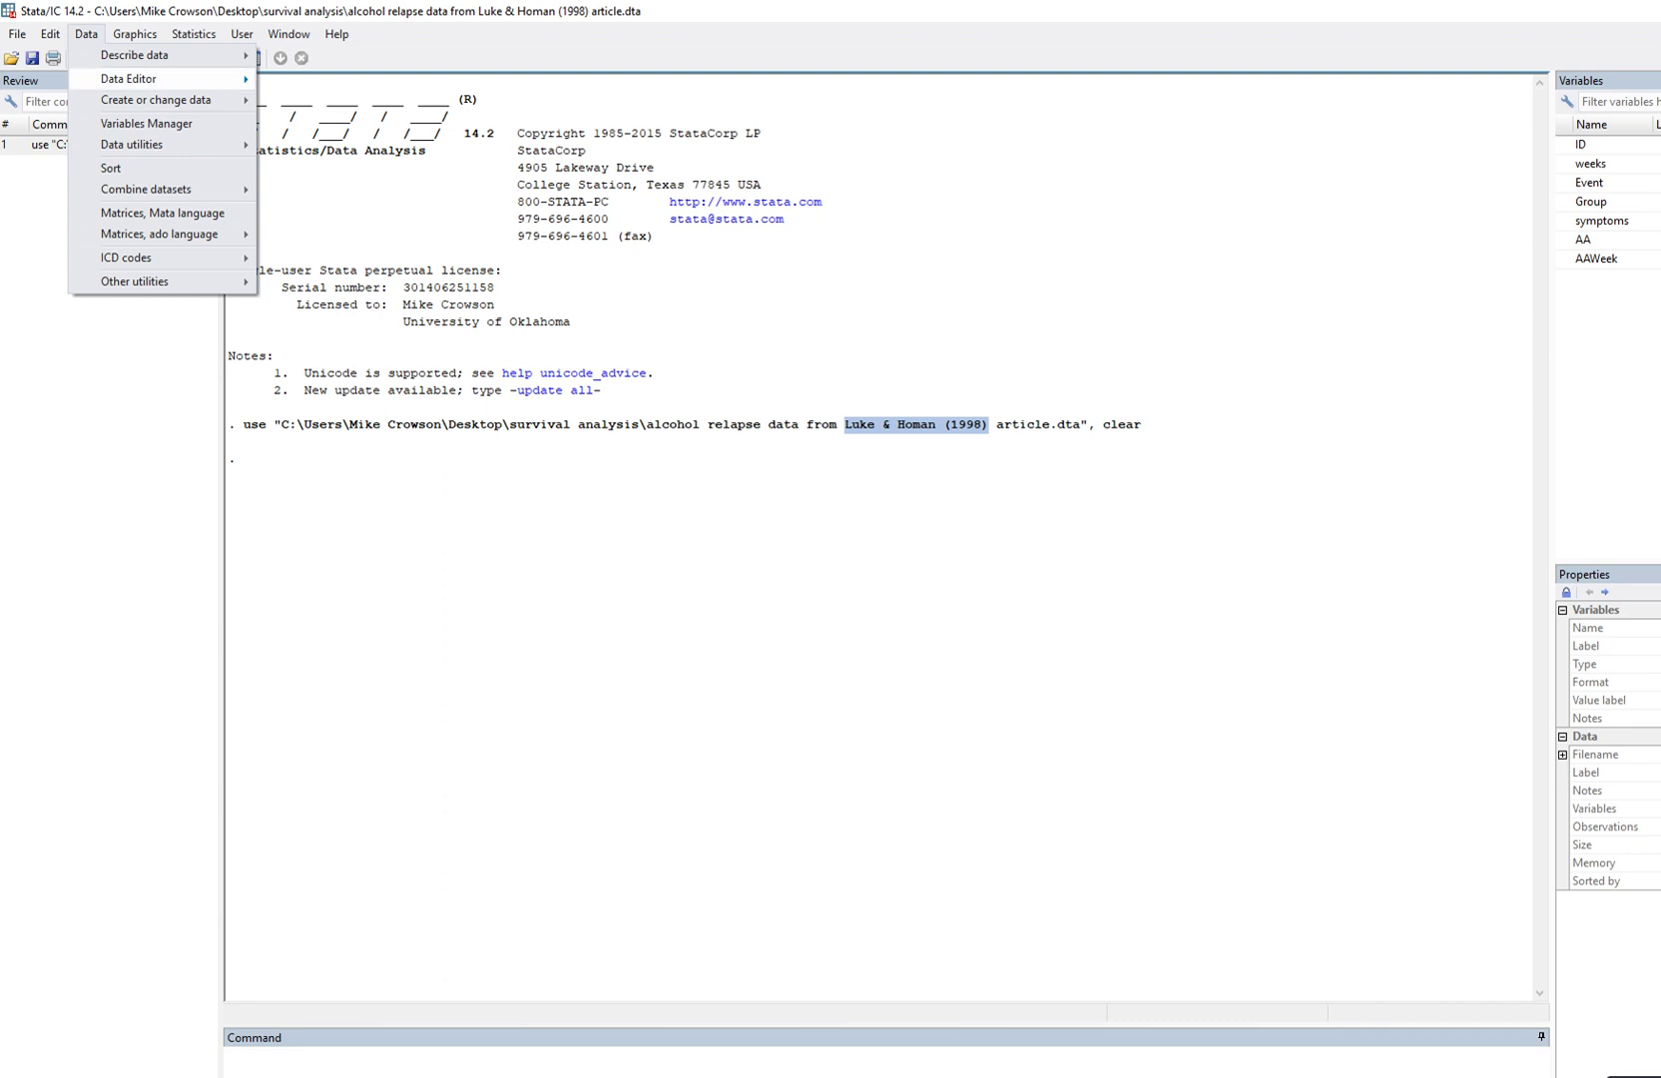
pyautogui.moveTo(130, 79)
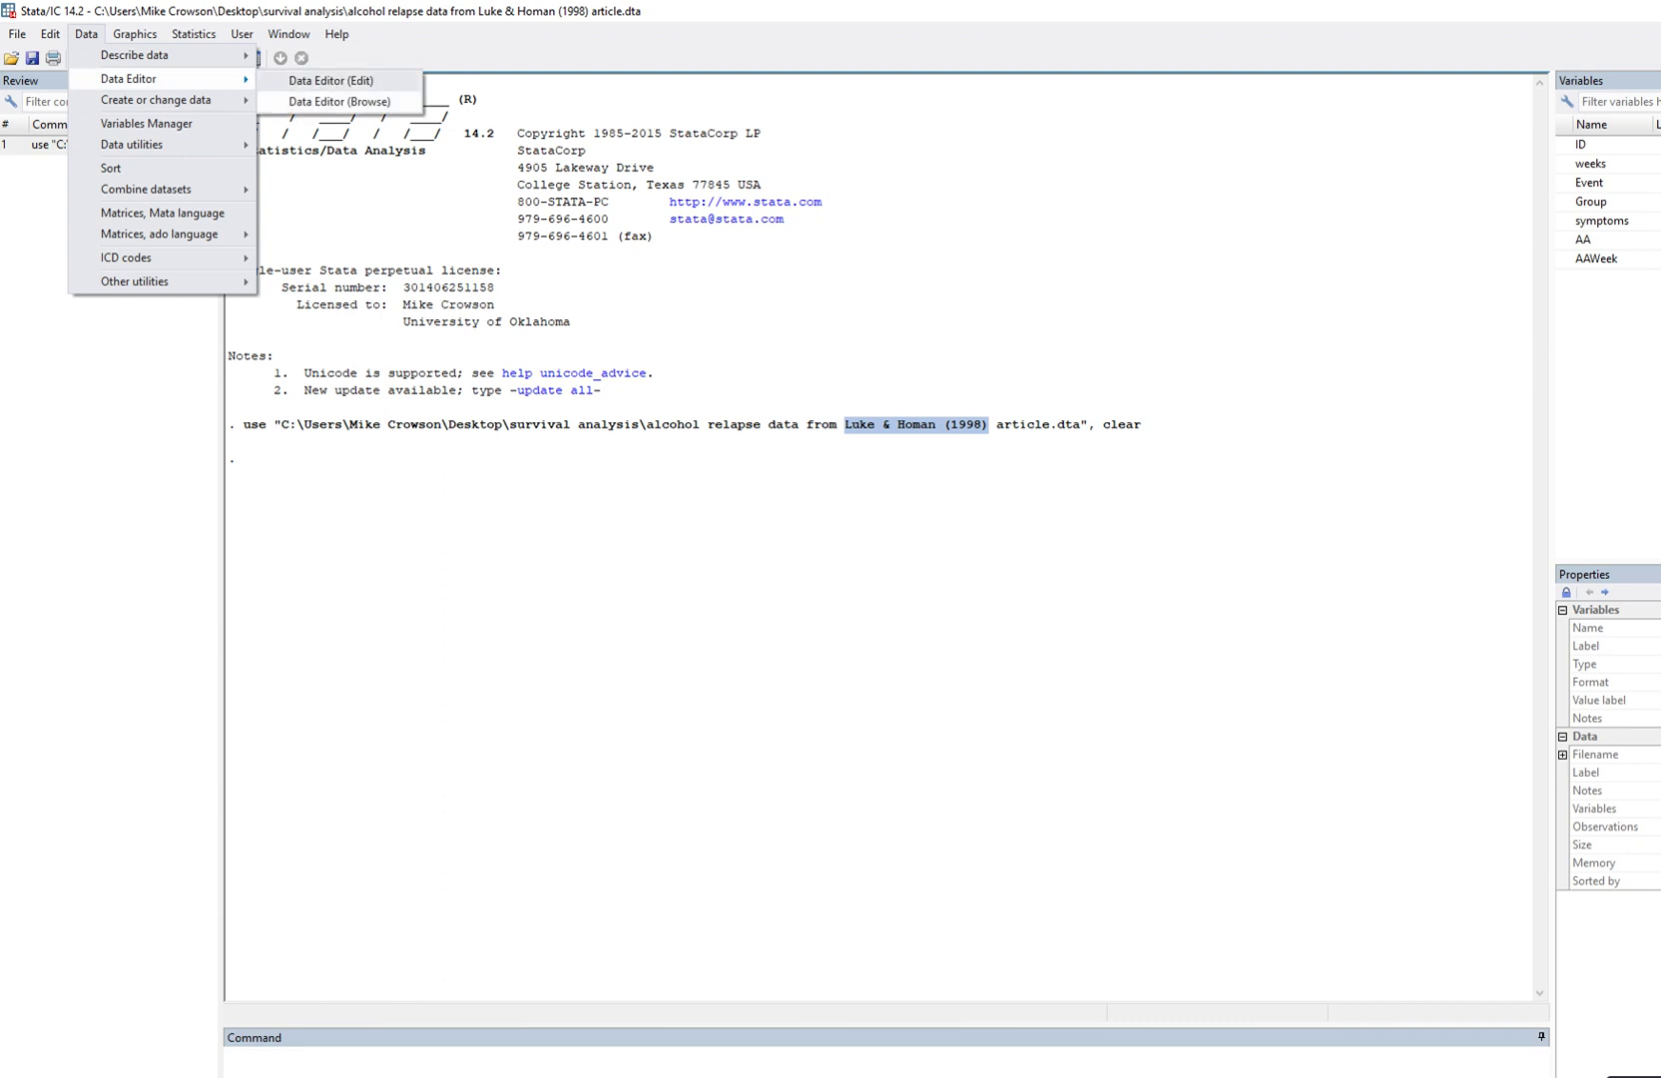
pyautogui.click(339, 100)
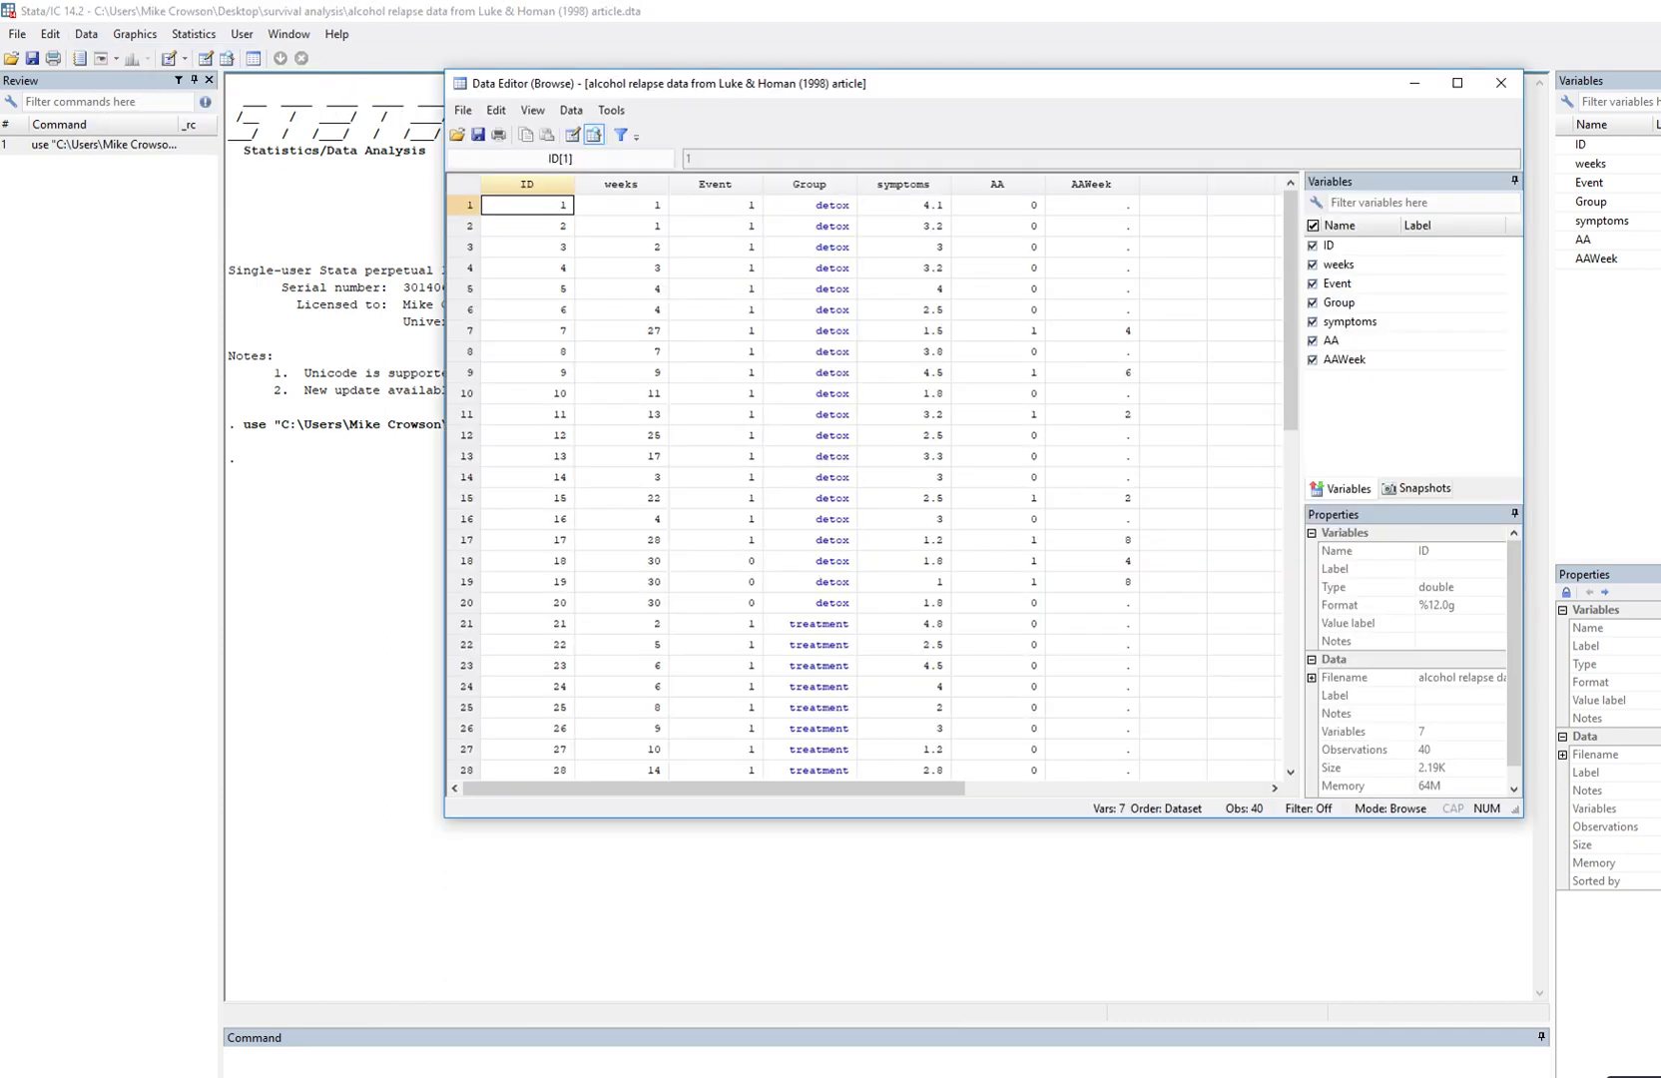
# Inspect the ID, weeks, Event, Group and symptoms columns of the dataset one after another.
pyautogui.click(527, 184)
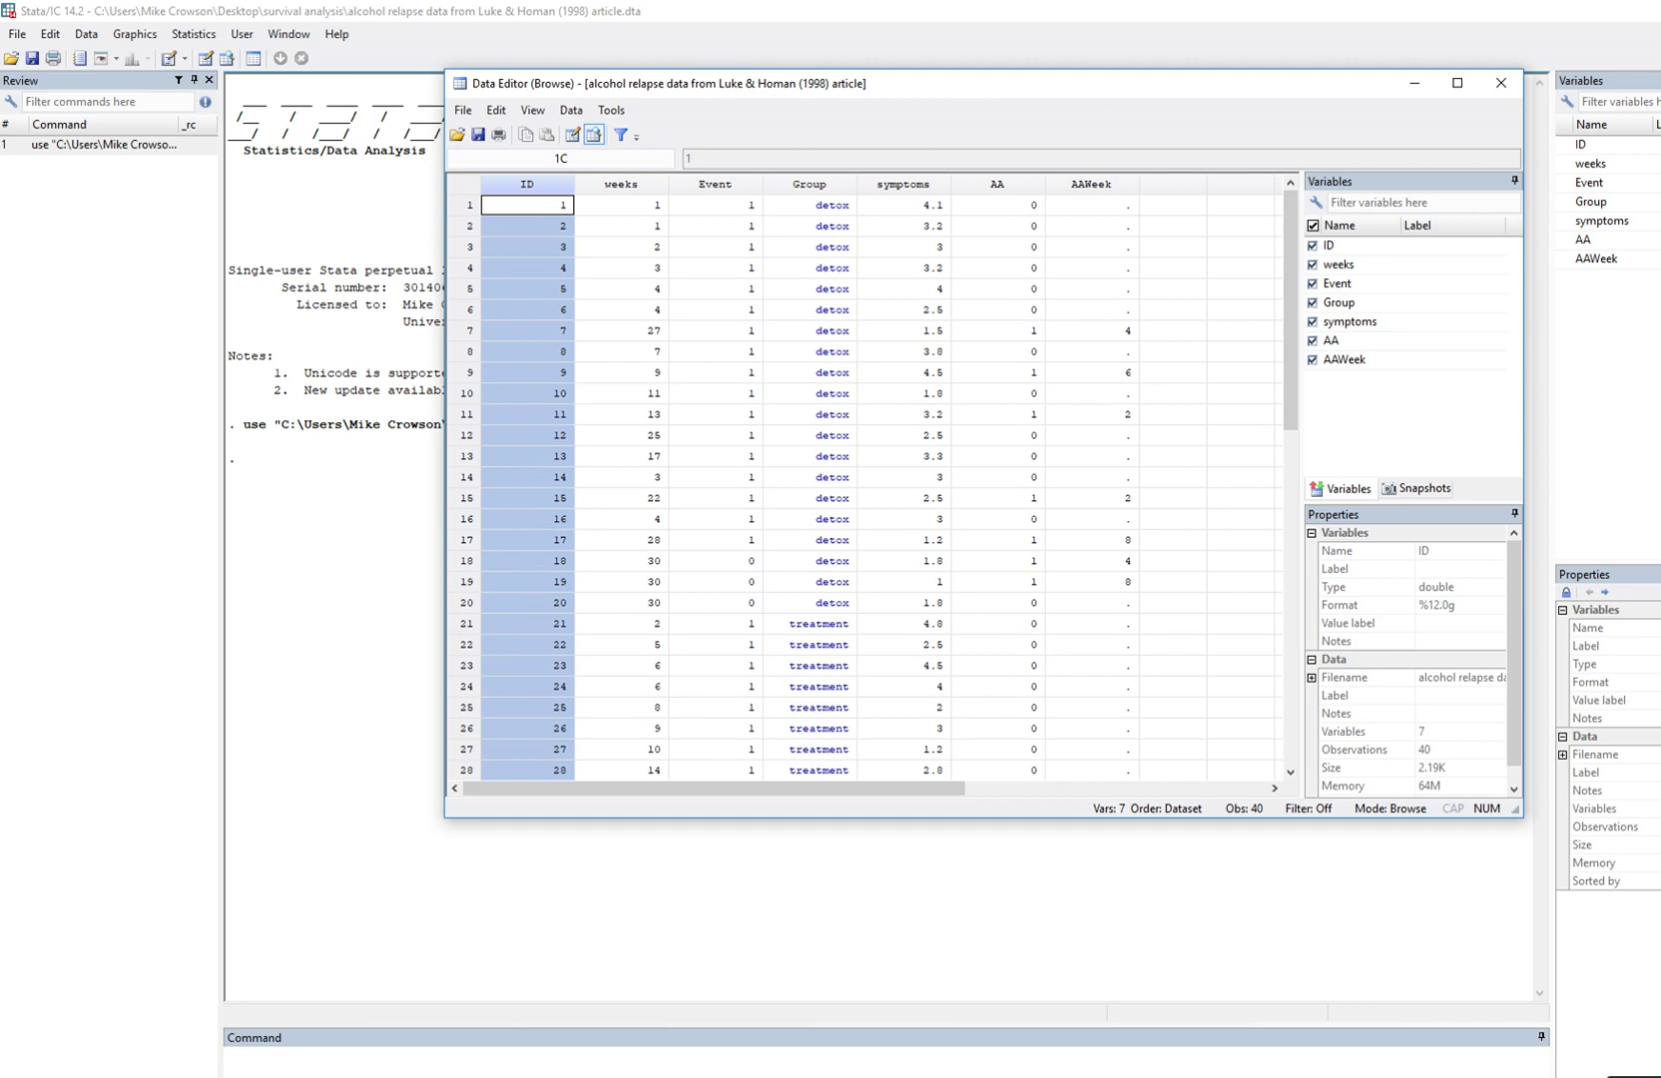
pyautogui.click(621, 183)
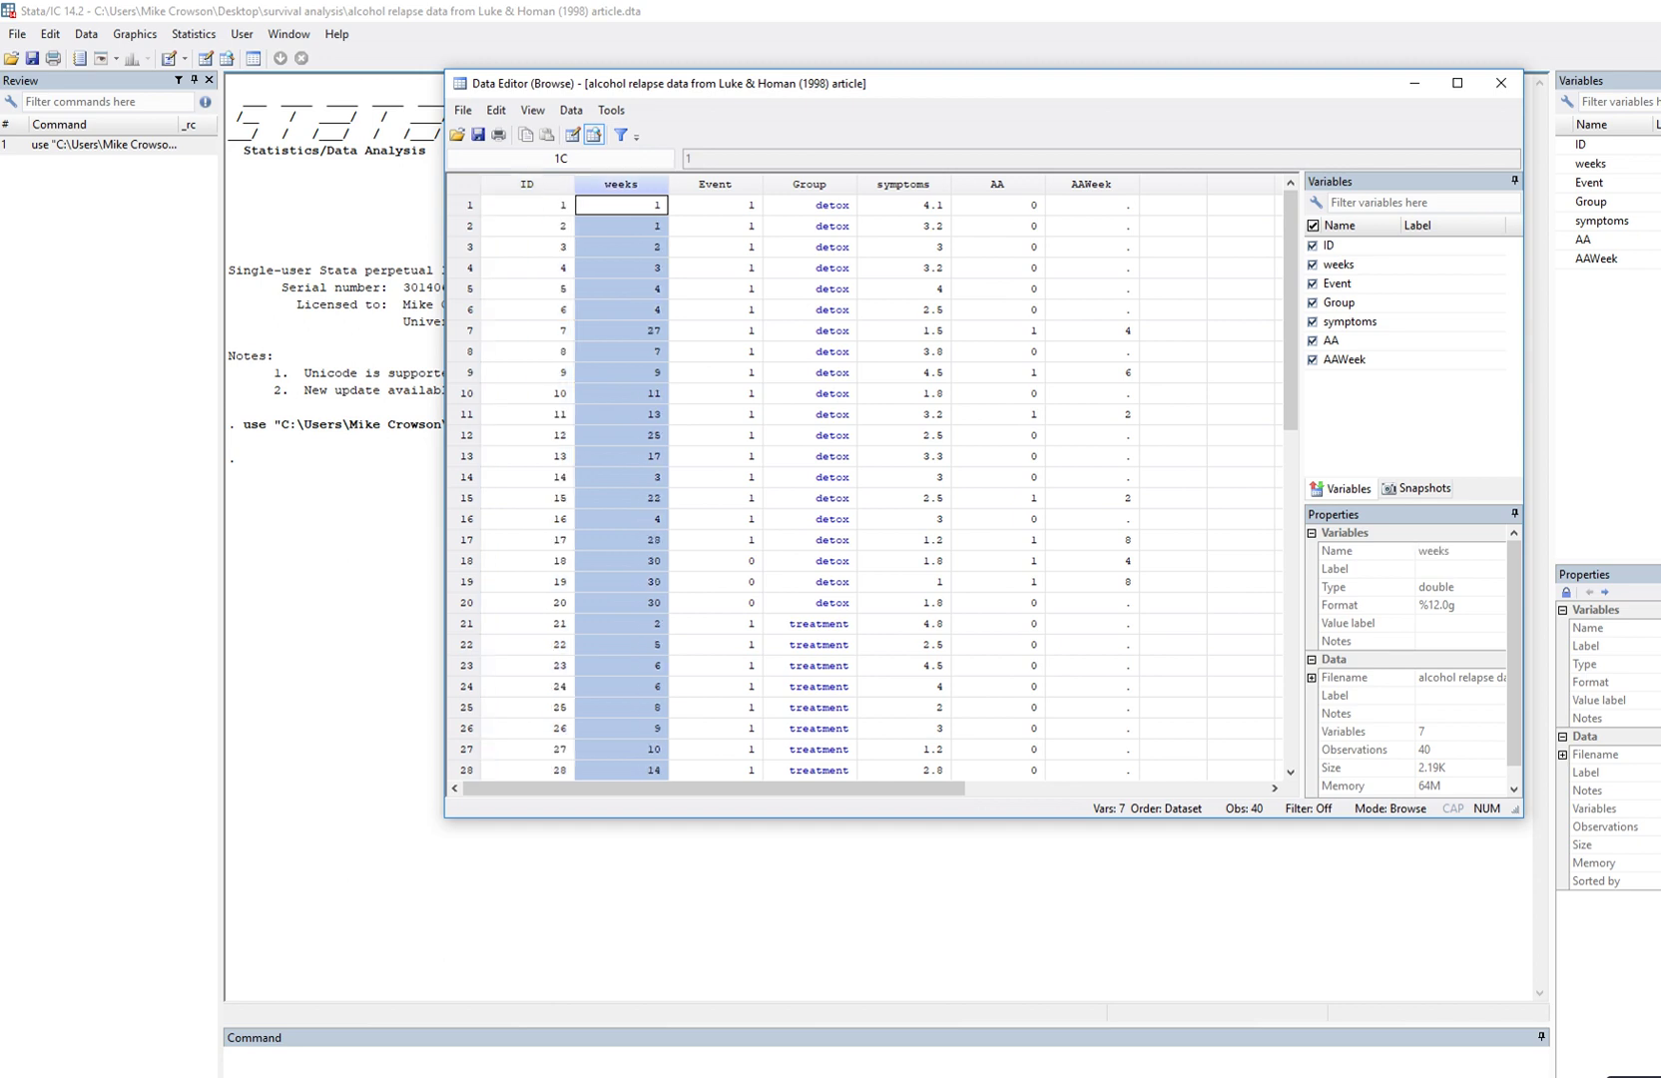
pyautogui.click(715, 184)
pyautogui.click(621, 184)
pyautogui.click(714, 183)
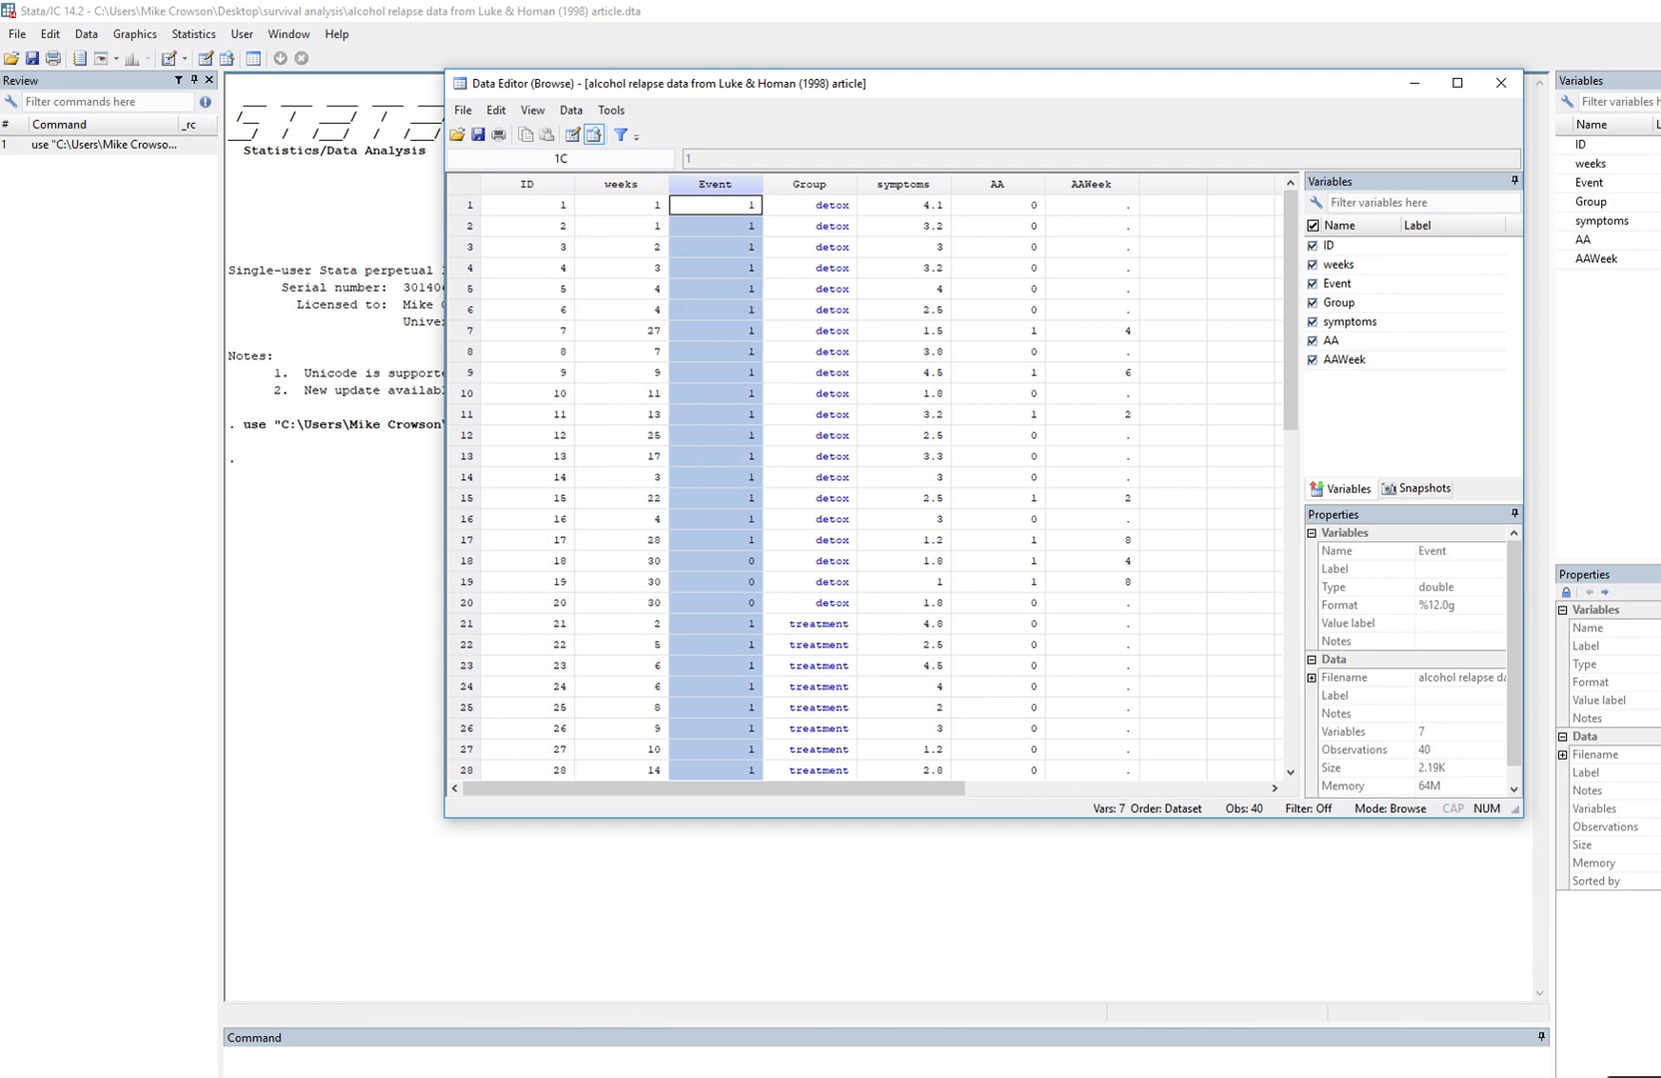
pyautogui.click(810, 184)
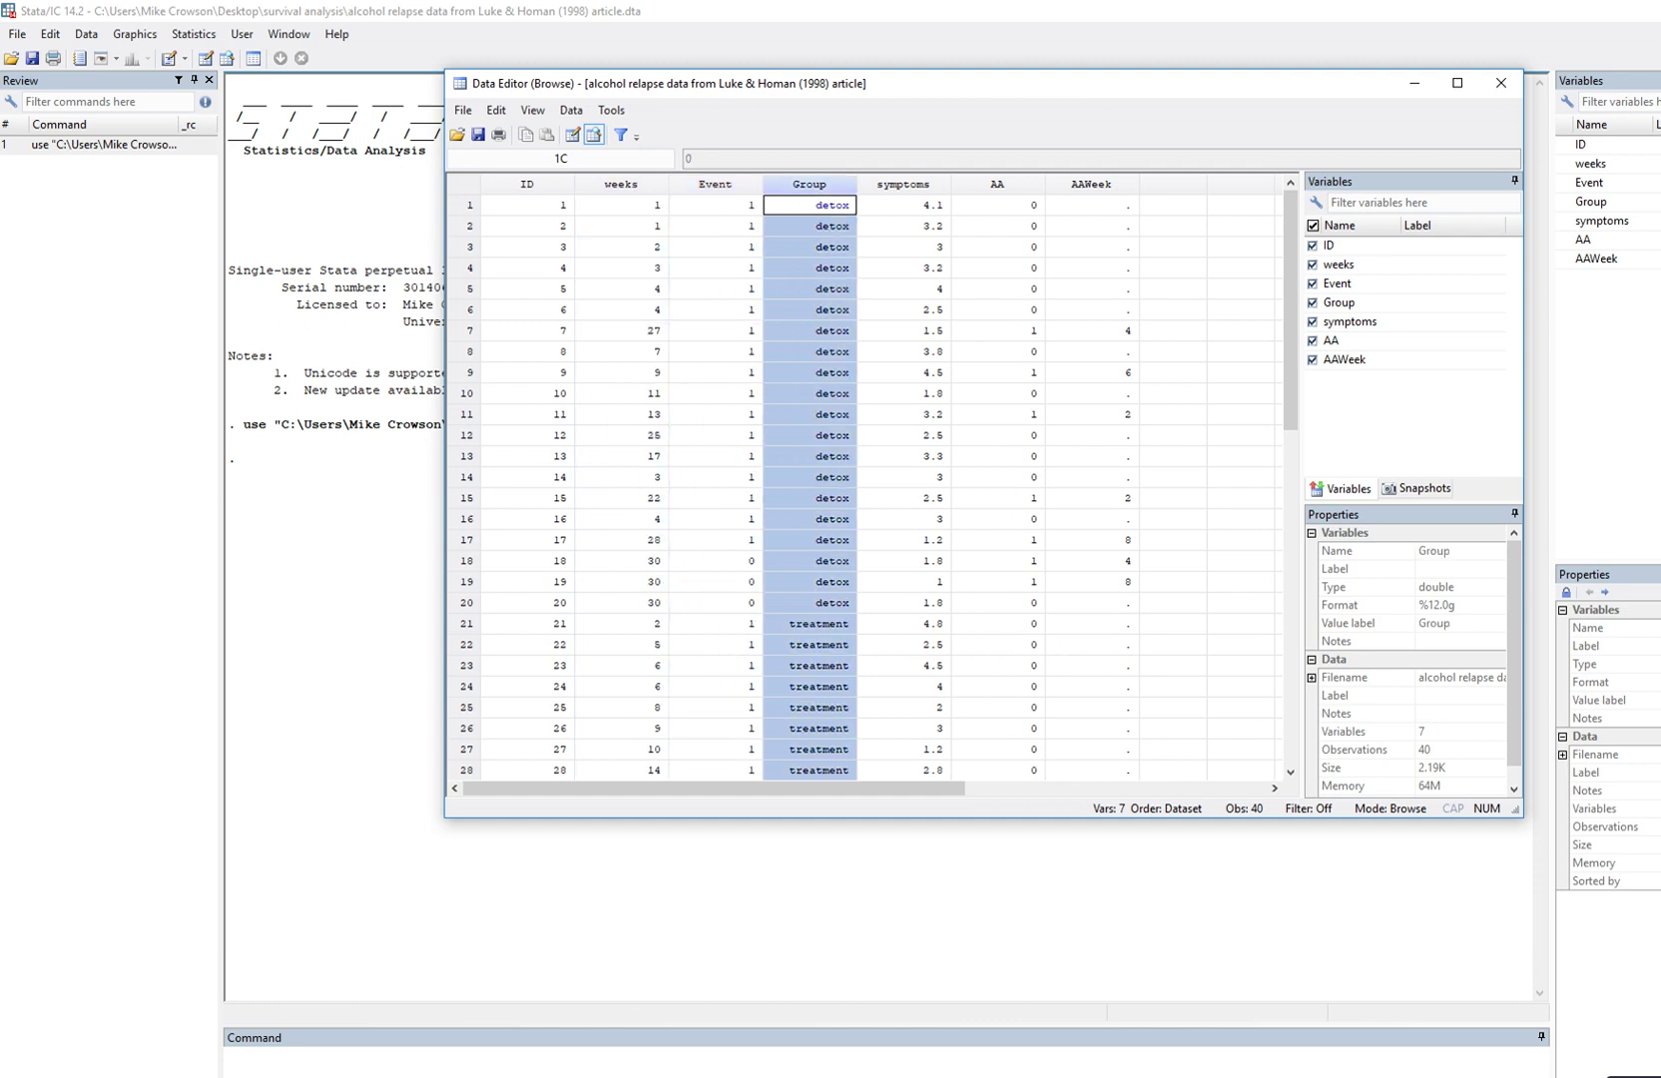
pyautogui.click(997, 184)
pyautogui.click(903, 183)
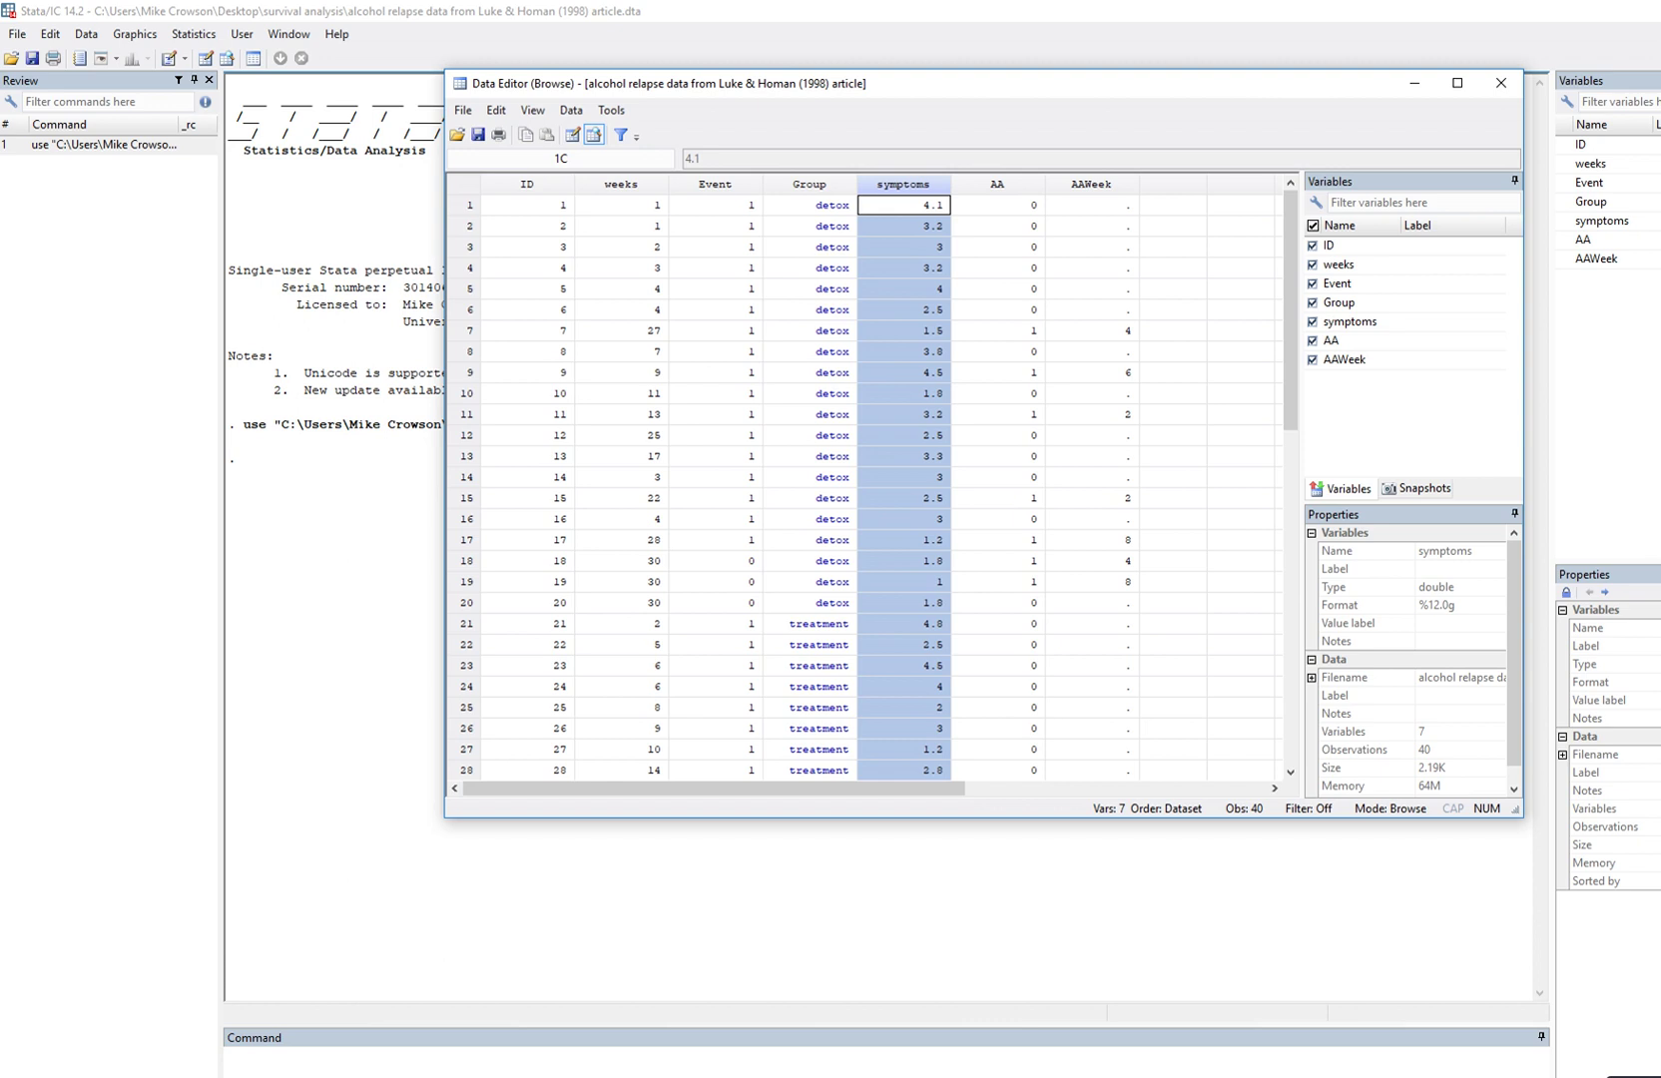
# Check how the Group variable is coded for a detox case and a treatment case.
pyautogui.scroll(-5, 863, 479)
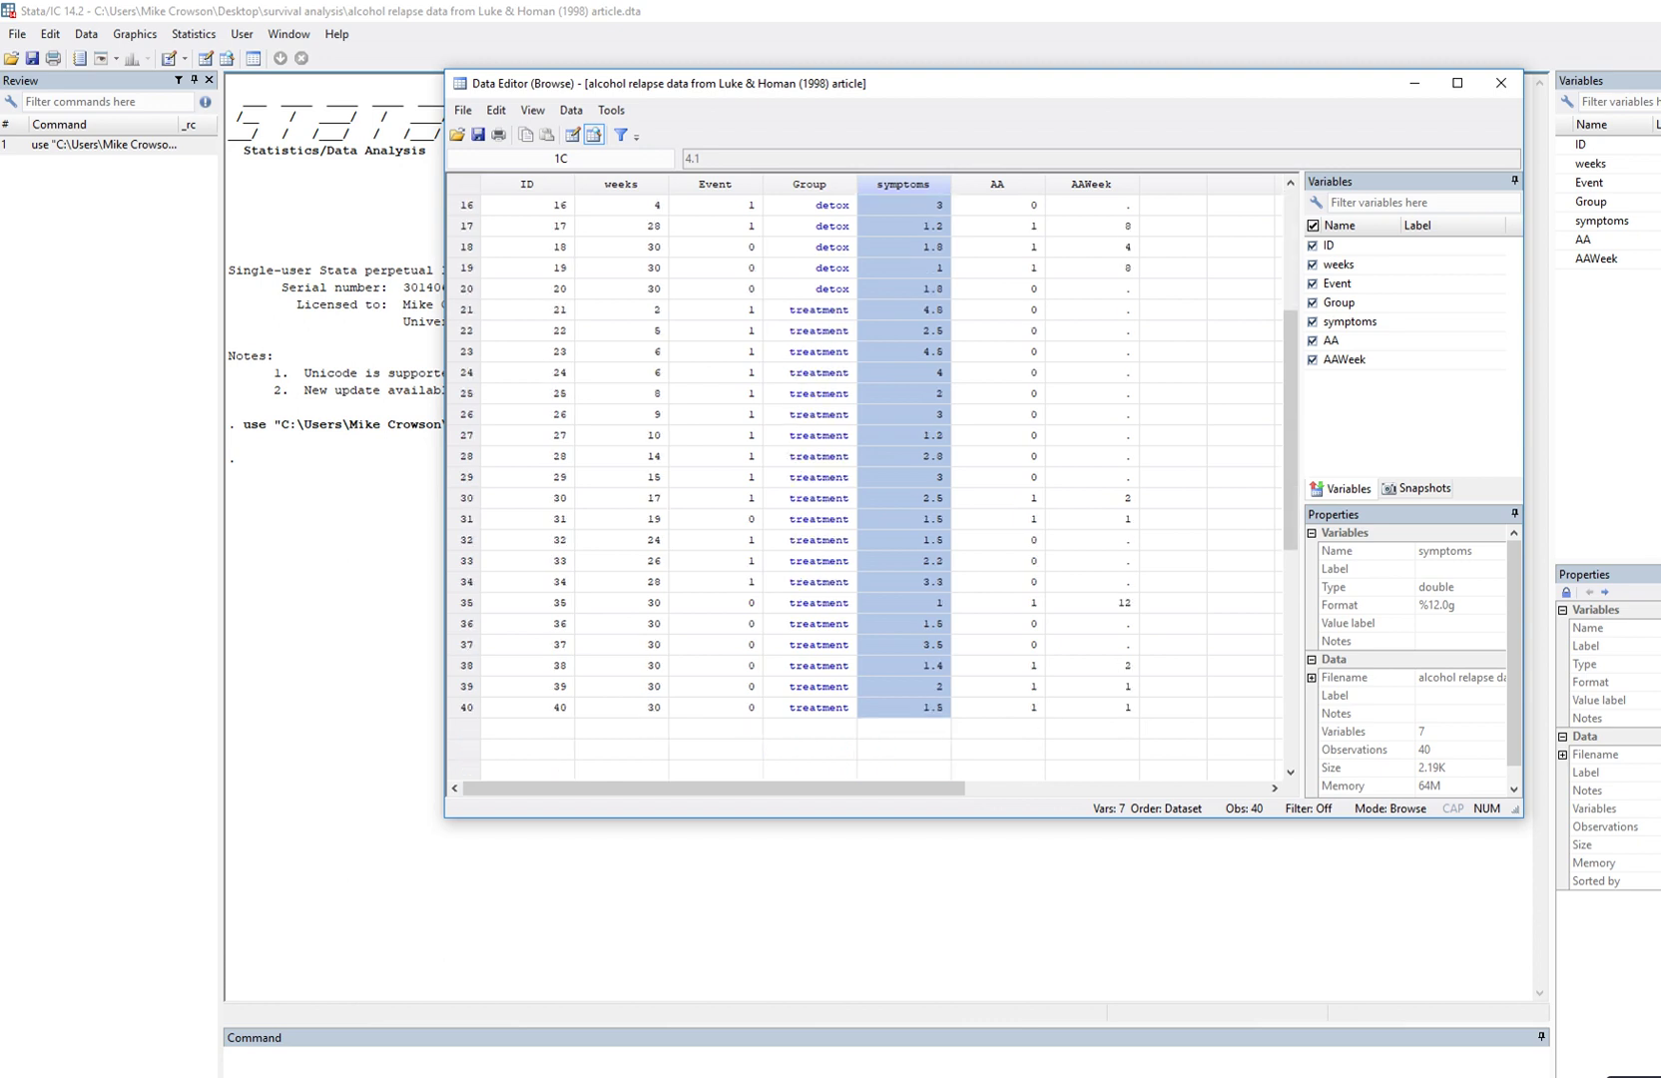
pyautogui.scroll(5, 863, 479)
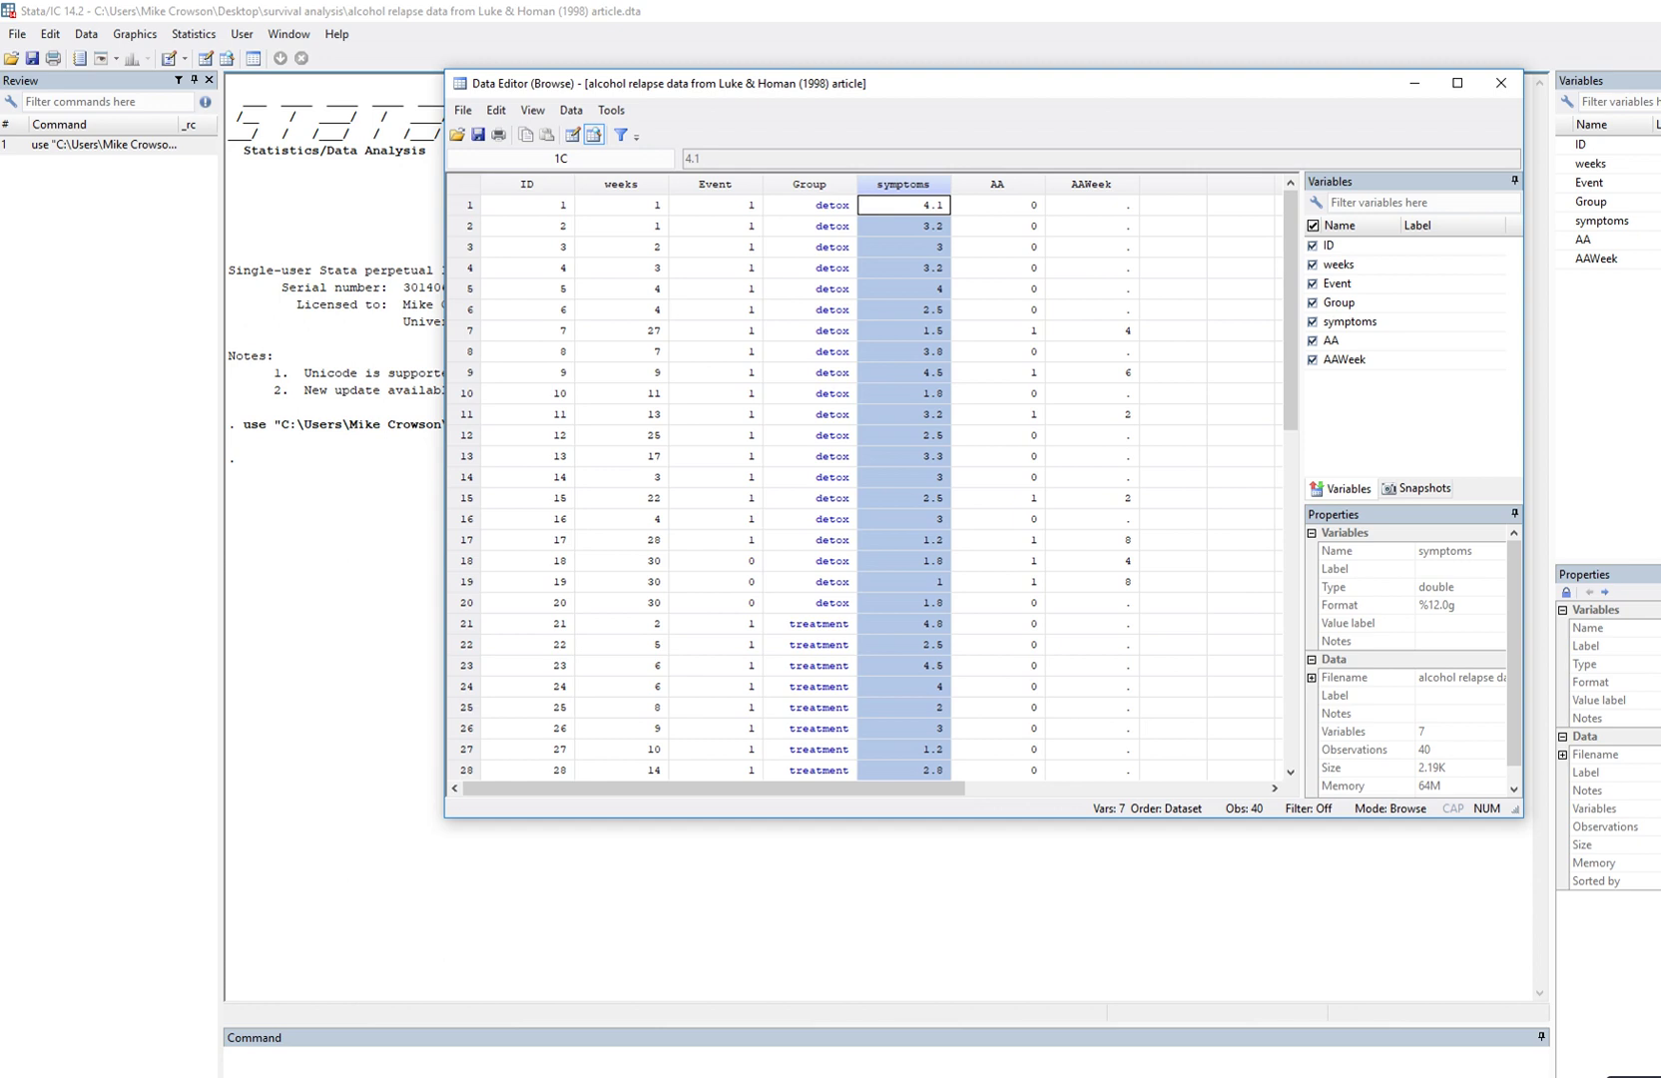
pyautogui.click(809, 204)
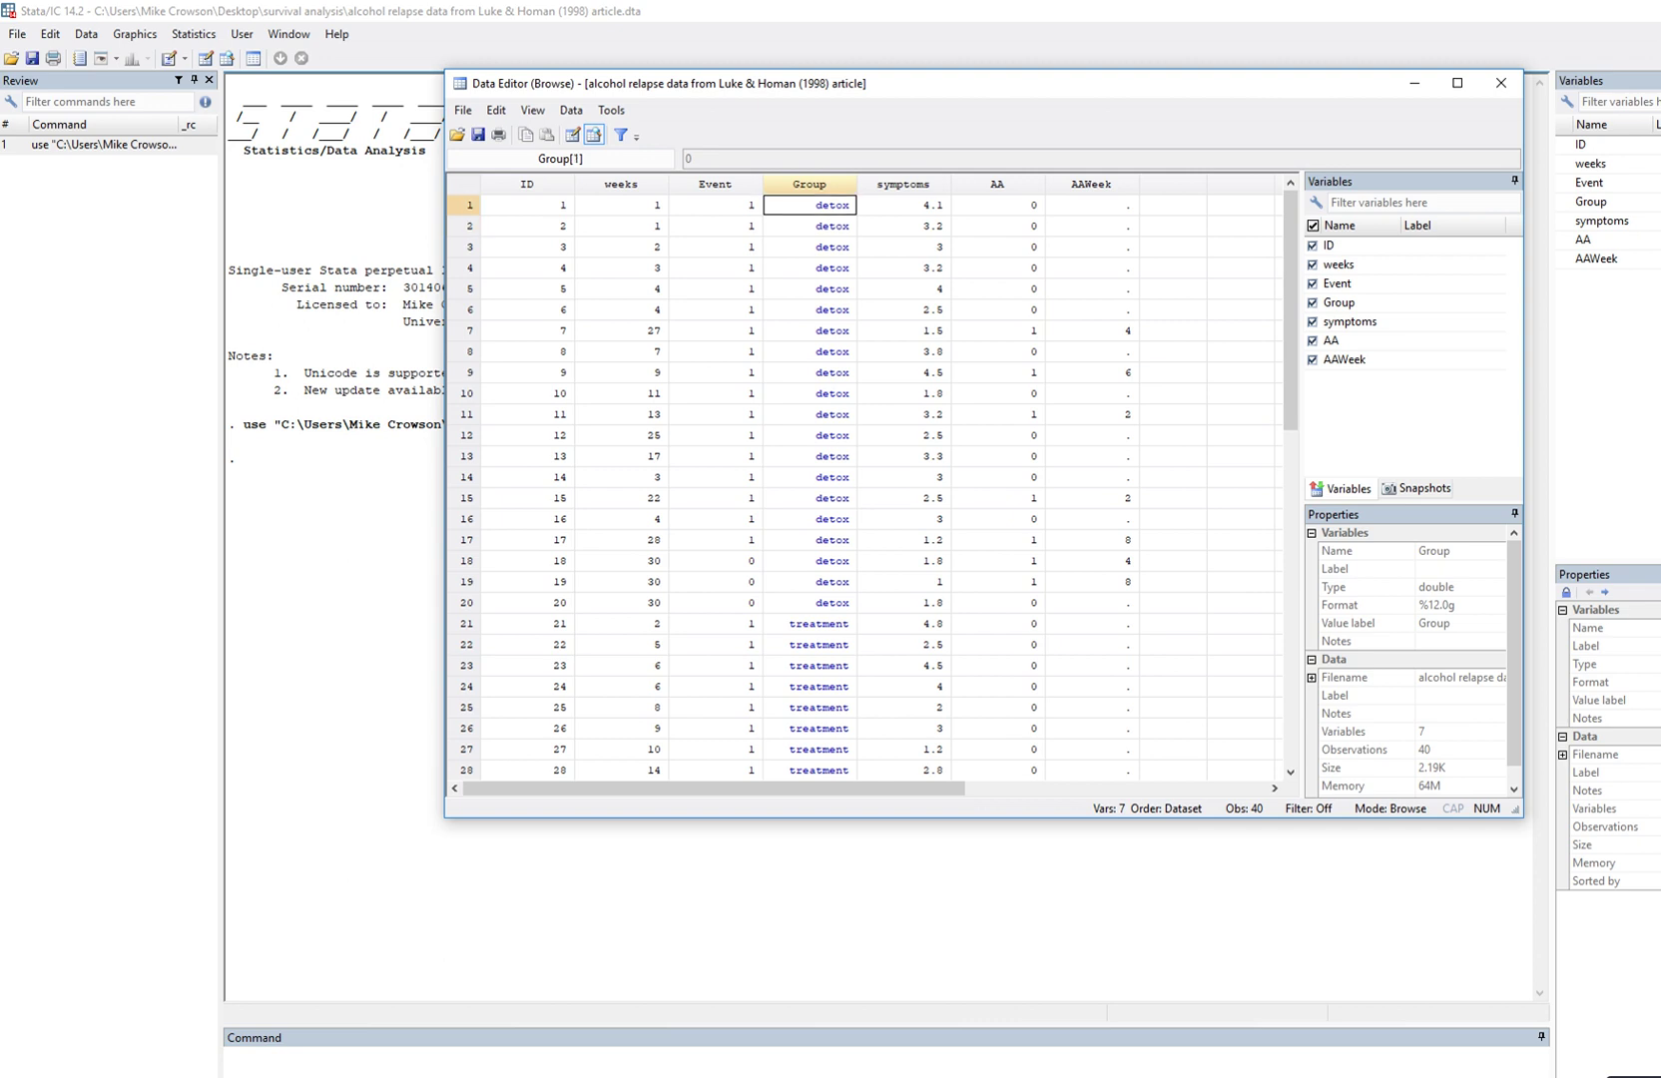
pyautogui.click(809, 623)
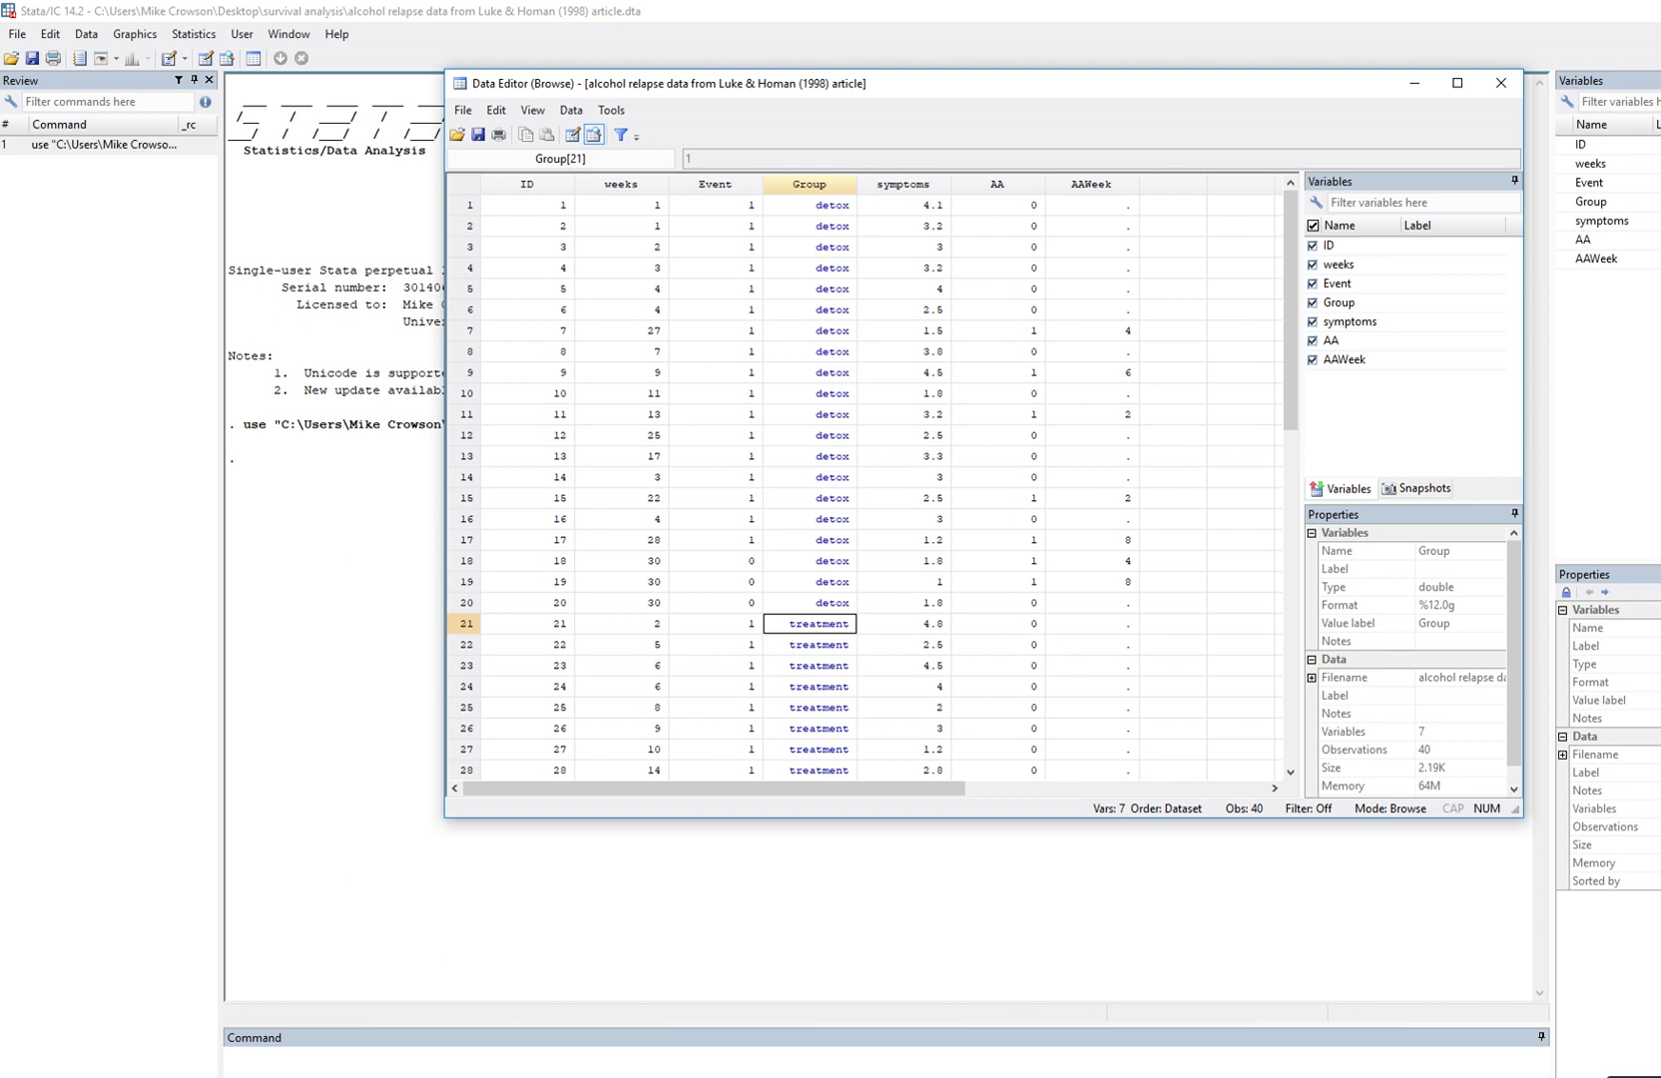
pyautogui.scroll(-2, 863, 479)
pyautogui.scroll(2, 864, 479)
# Check the Event column's coding by comparing the values in rows 1 and 18.
pyautogui.click(715, 184)
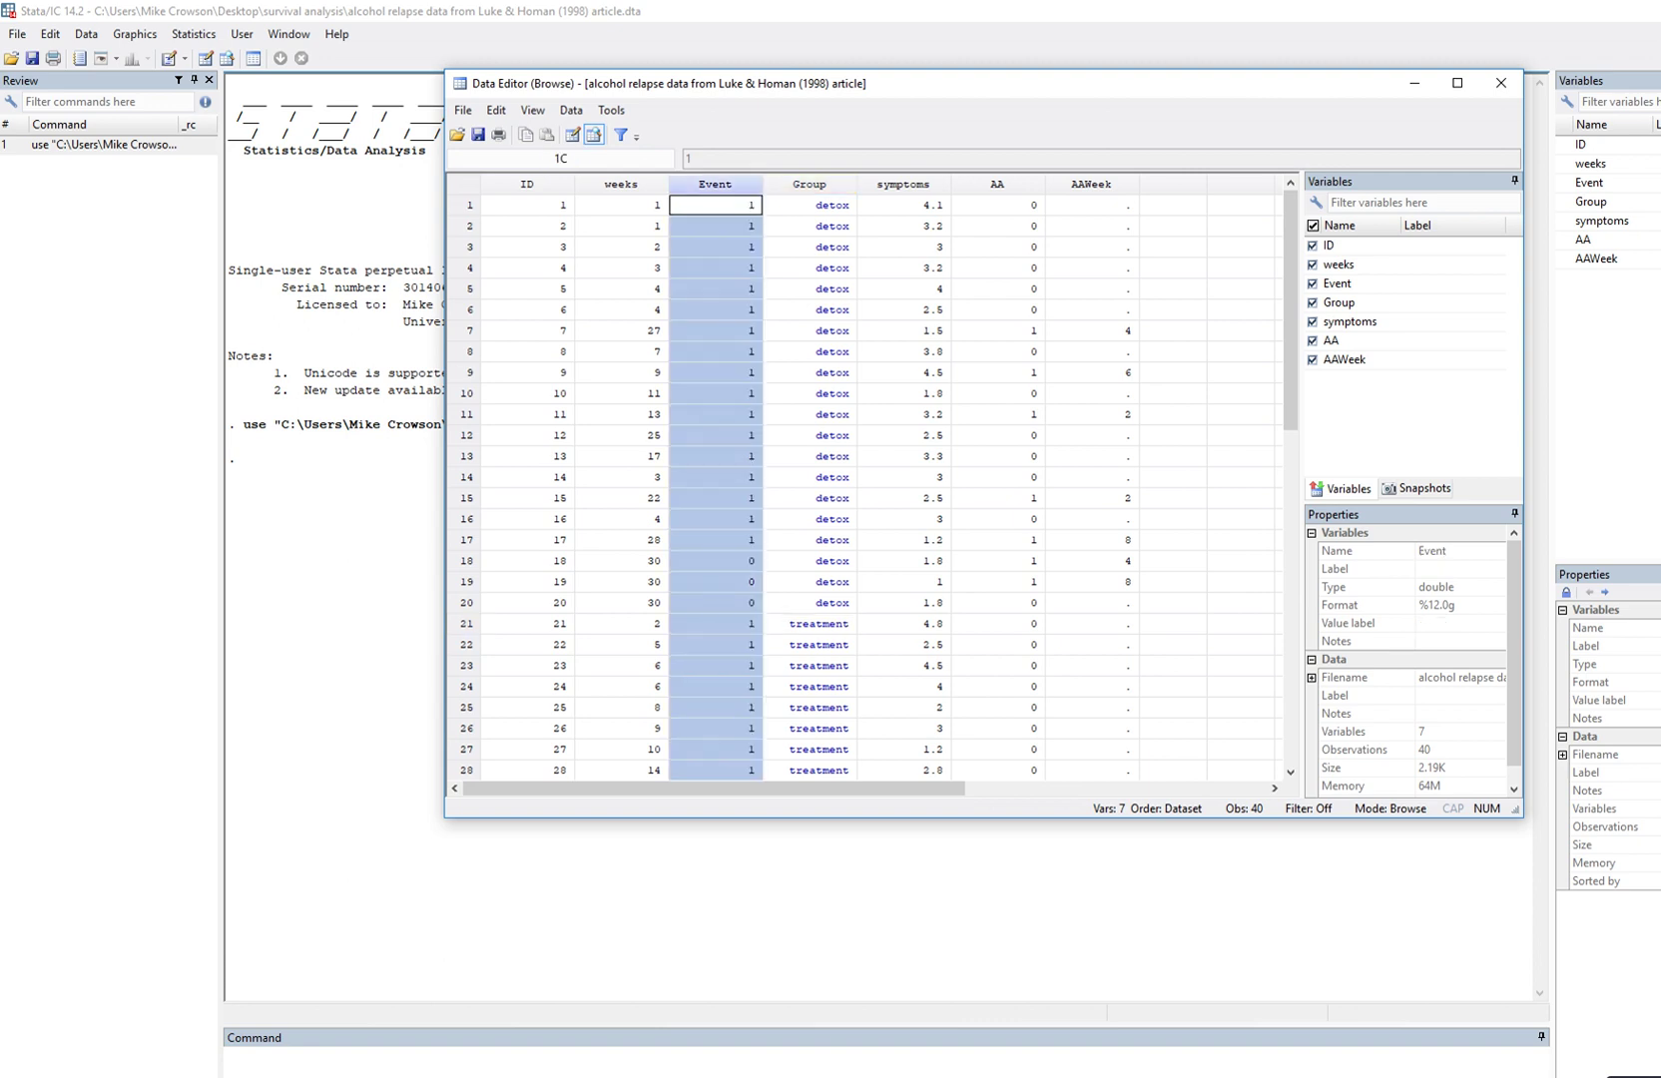
pyautogui.click(714, 204)
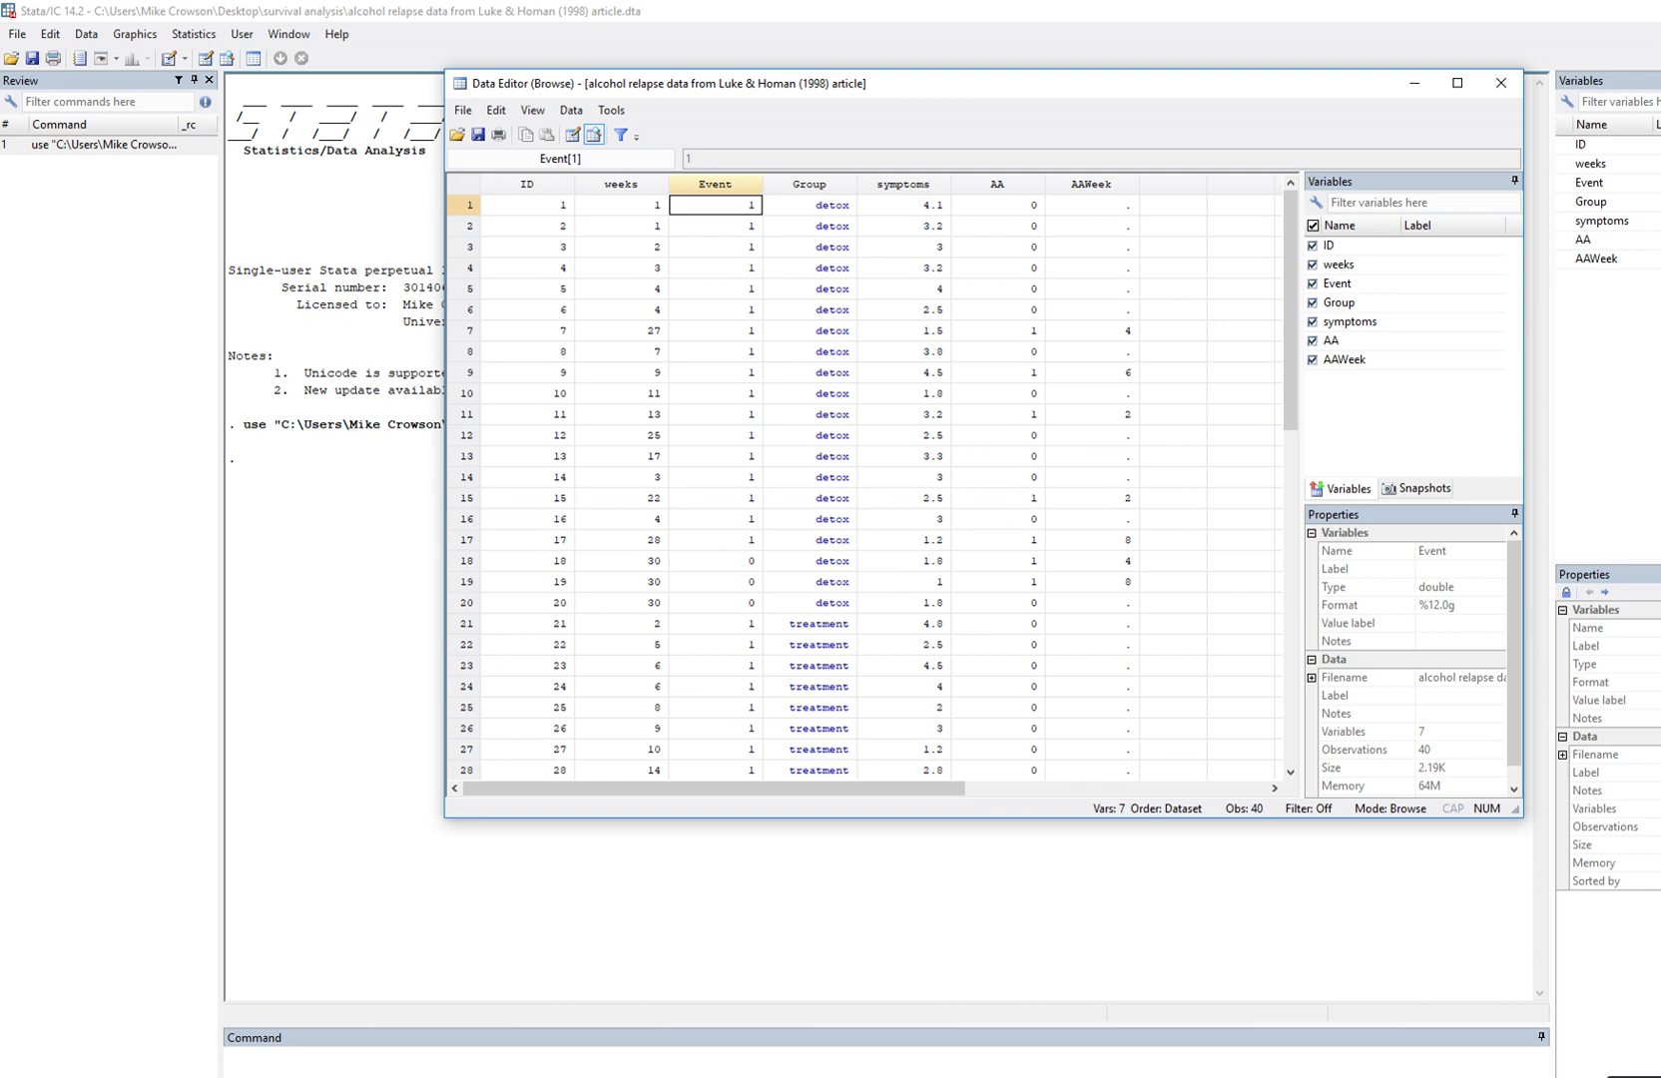
pyautogui.click(715, 561)
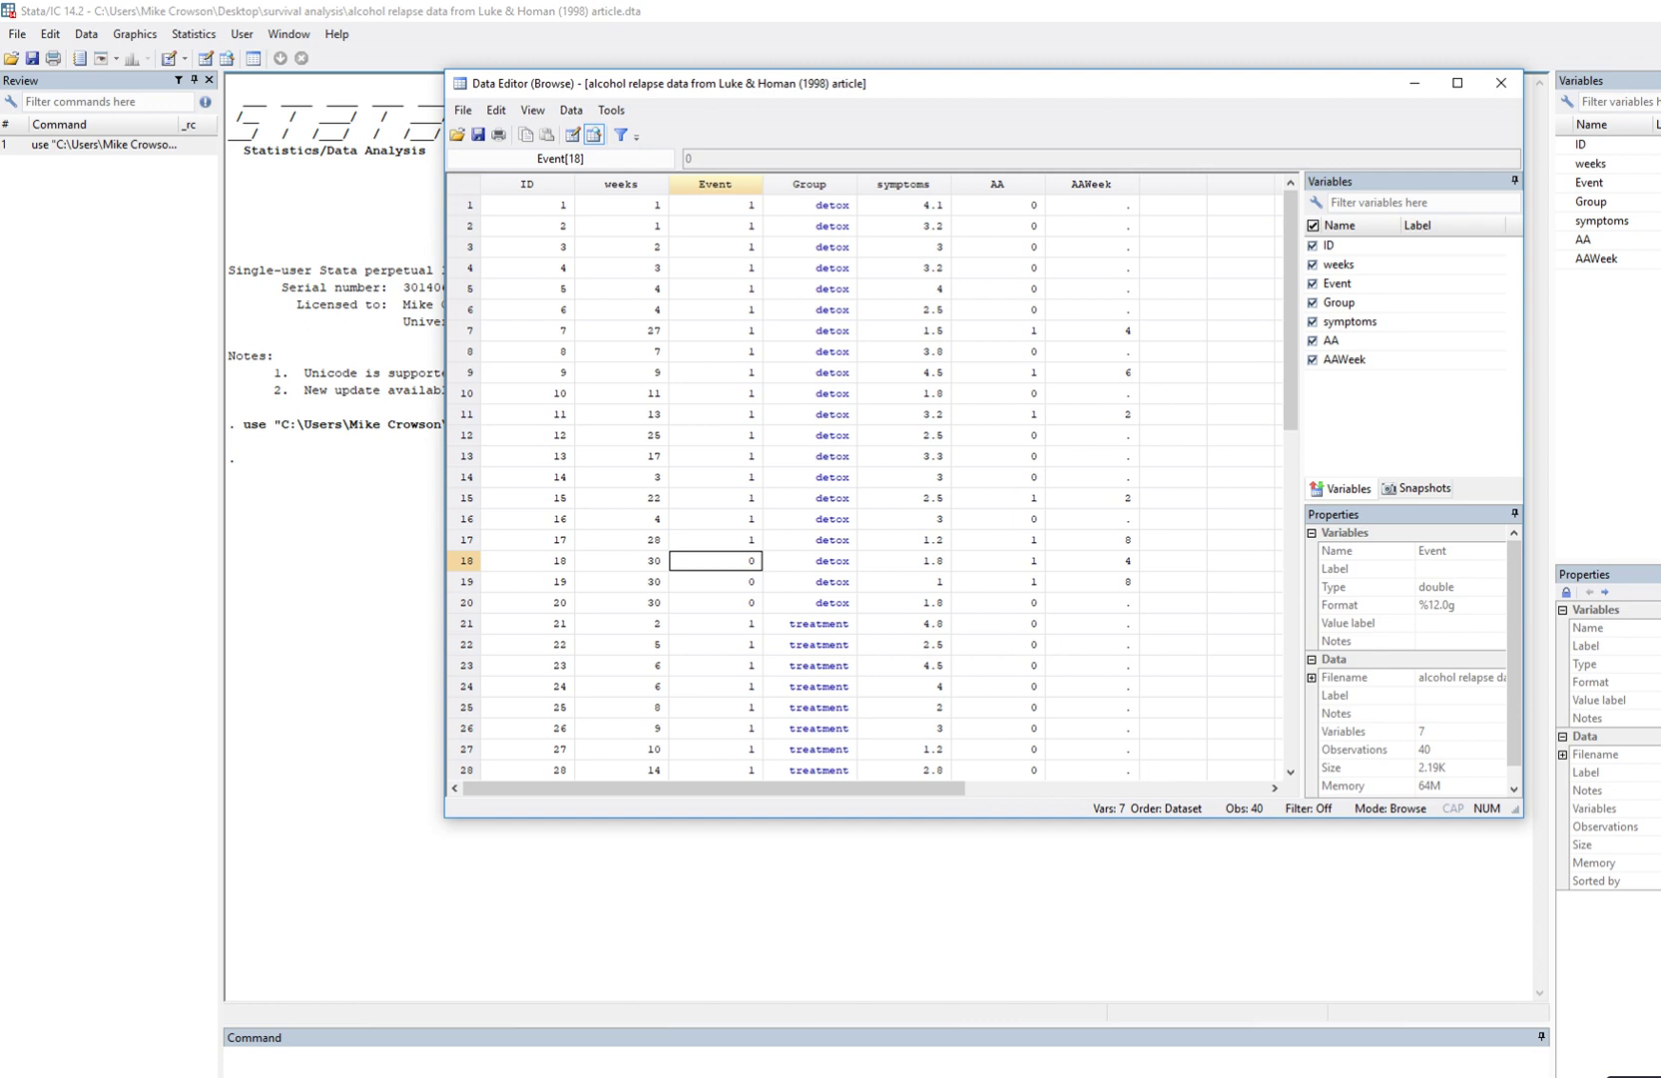
# Examine the detox group's ID, weeks and Event values for rows 1 to 17.
pyautogui.moveTo(527, 205); pyautogui.dragTo(527, 603)
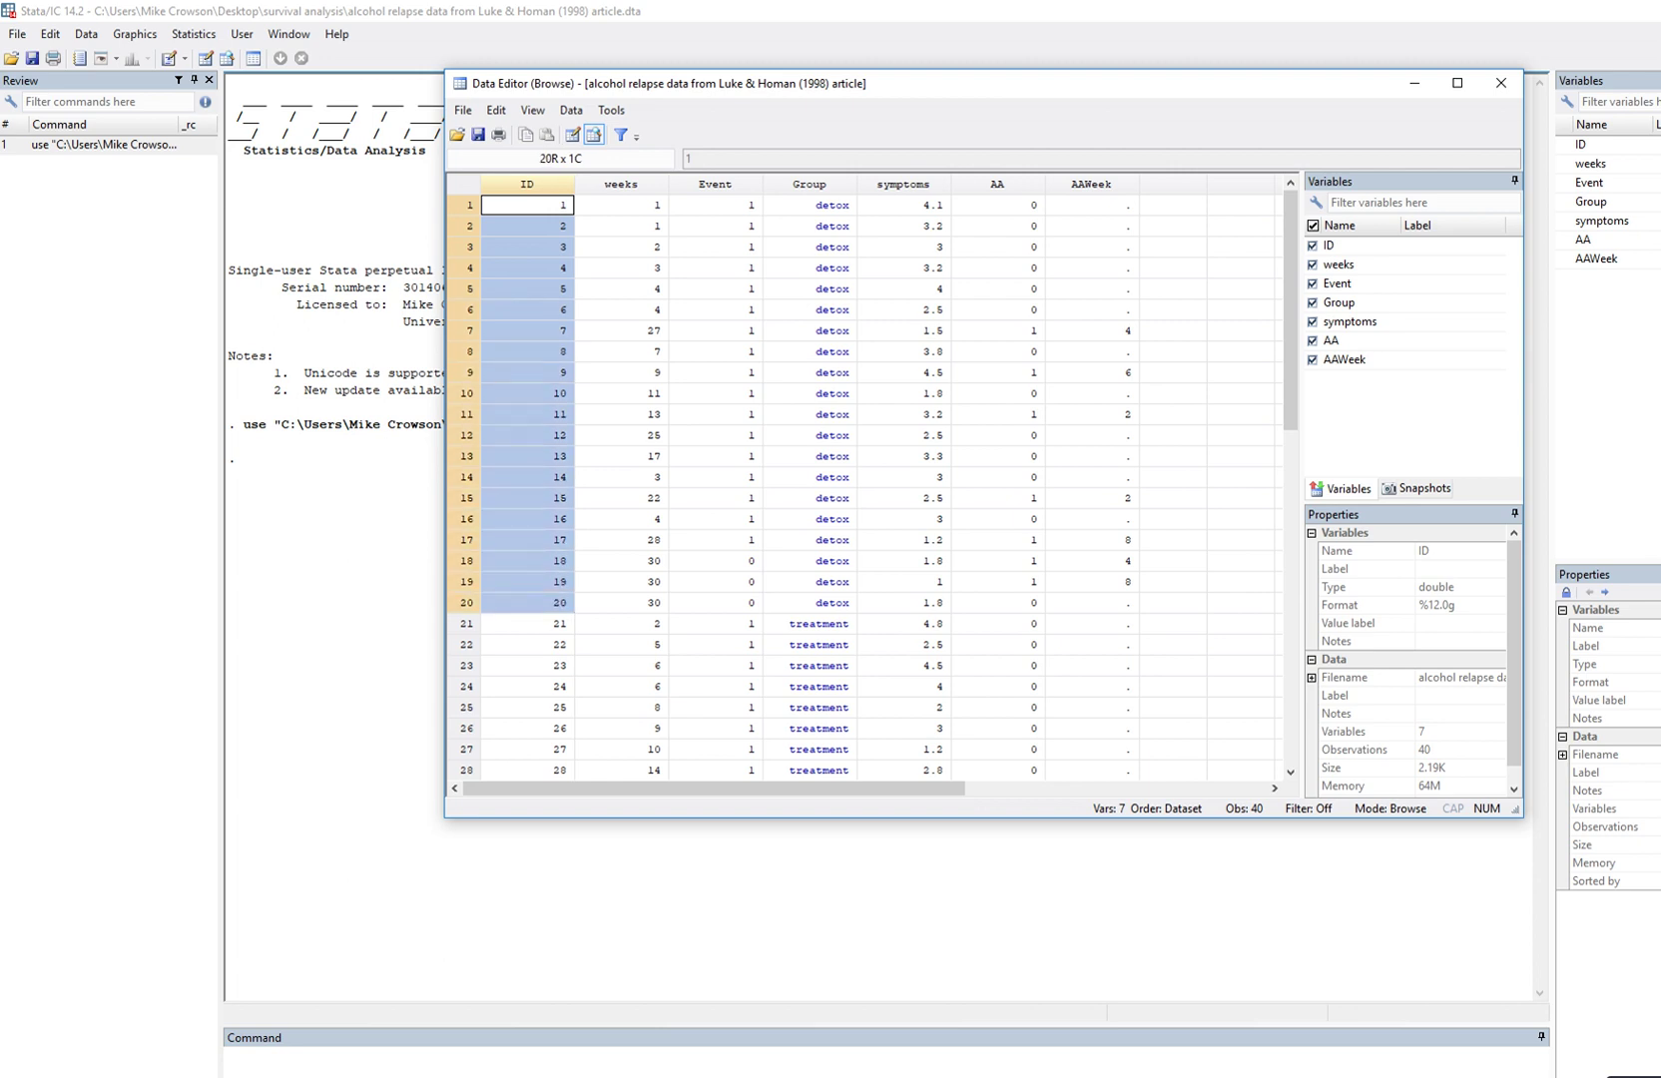
pyautogui.moveTo(527, 602); pyautogui.dragTo(714, 540)
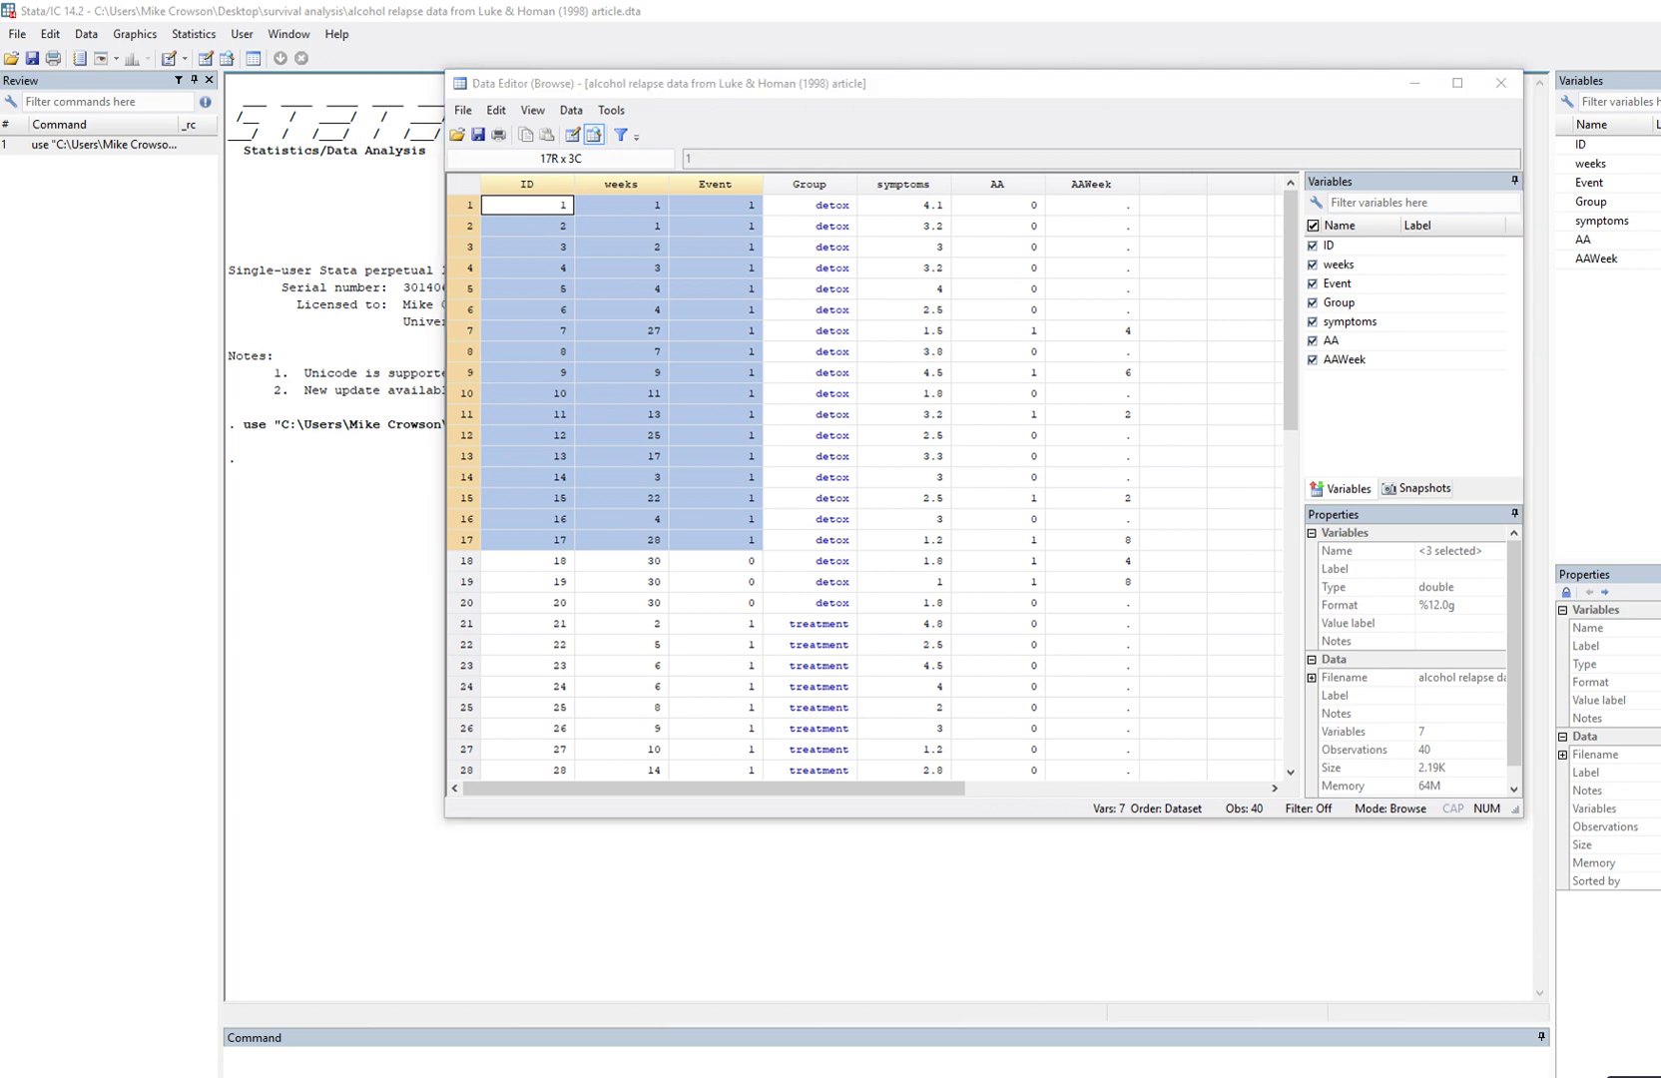
pyautogui.moveTo(690, 209); pyautogui.dragTo(733, 197)
pyautogui.moveTo(603, 207)
pyautogui.mouseDown()
pyautogui.moveTo(686, 194)
pyautogui.moveTo(724, 221)
pyautogui.moveTo(643, 217)
pyautogui.moveTo(732, 244)
pyautogui.mouseUp()
pyautogui.moveTo(611, 251); pyautogui.dragTo(645, 237)
pyautogui.moveTo(693, 332); pyautogui.dragTo(726, 320)
pyautogui.moveTo(594, 335); pyautogui.dragTo(630, 323)
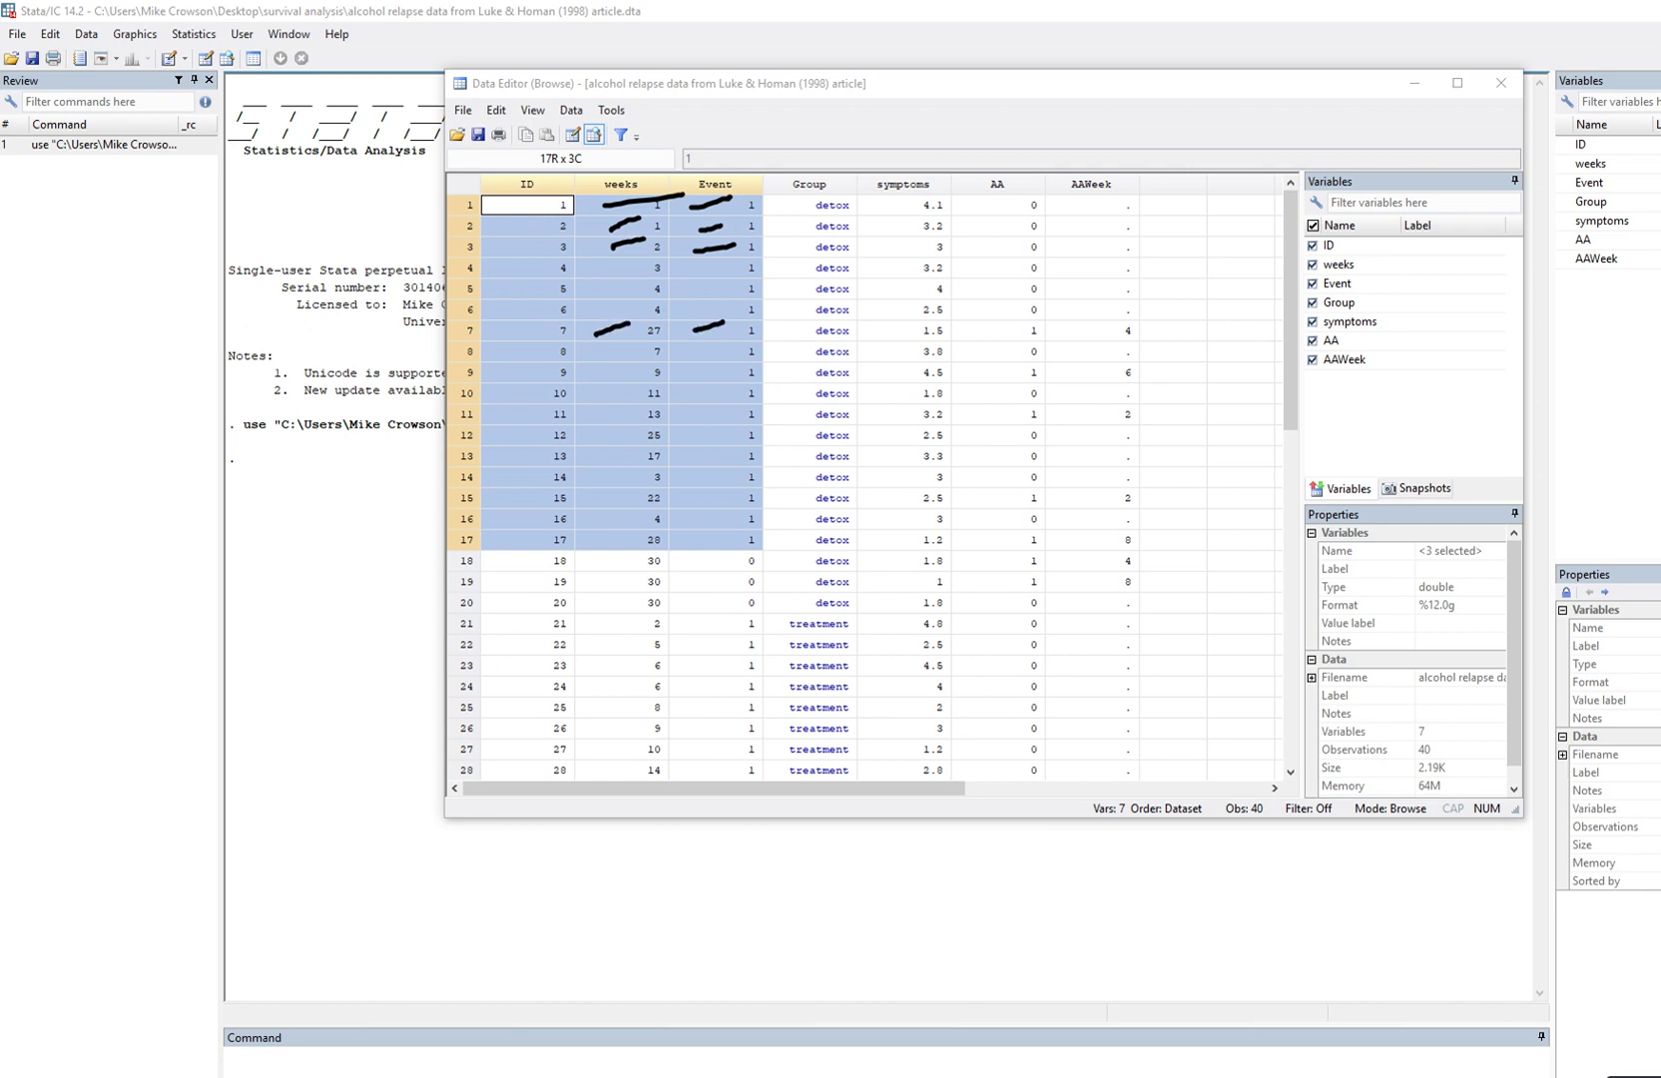
# Examine the weeks and Event values of the detox cases in rows 18 to 20.
pyautogui.moveTo(674, 554); pyautogui.dragTo(681, 612)
pyautogui.moveTo(577, 555); pyautogui.dragTo(579, 611)
pyautogui.moveTo(764, 553); pyautogui.dragTo(771, 609)
pyautogui.moveTo(769, 551)
pyautogui.mouseDown()
pyautogui.moveTo(736, 551)
pyautogui.moveTo(726, 607)
pyautogui.moveTo(771, 611)
pyautogui.mouseUp()
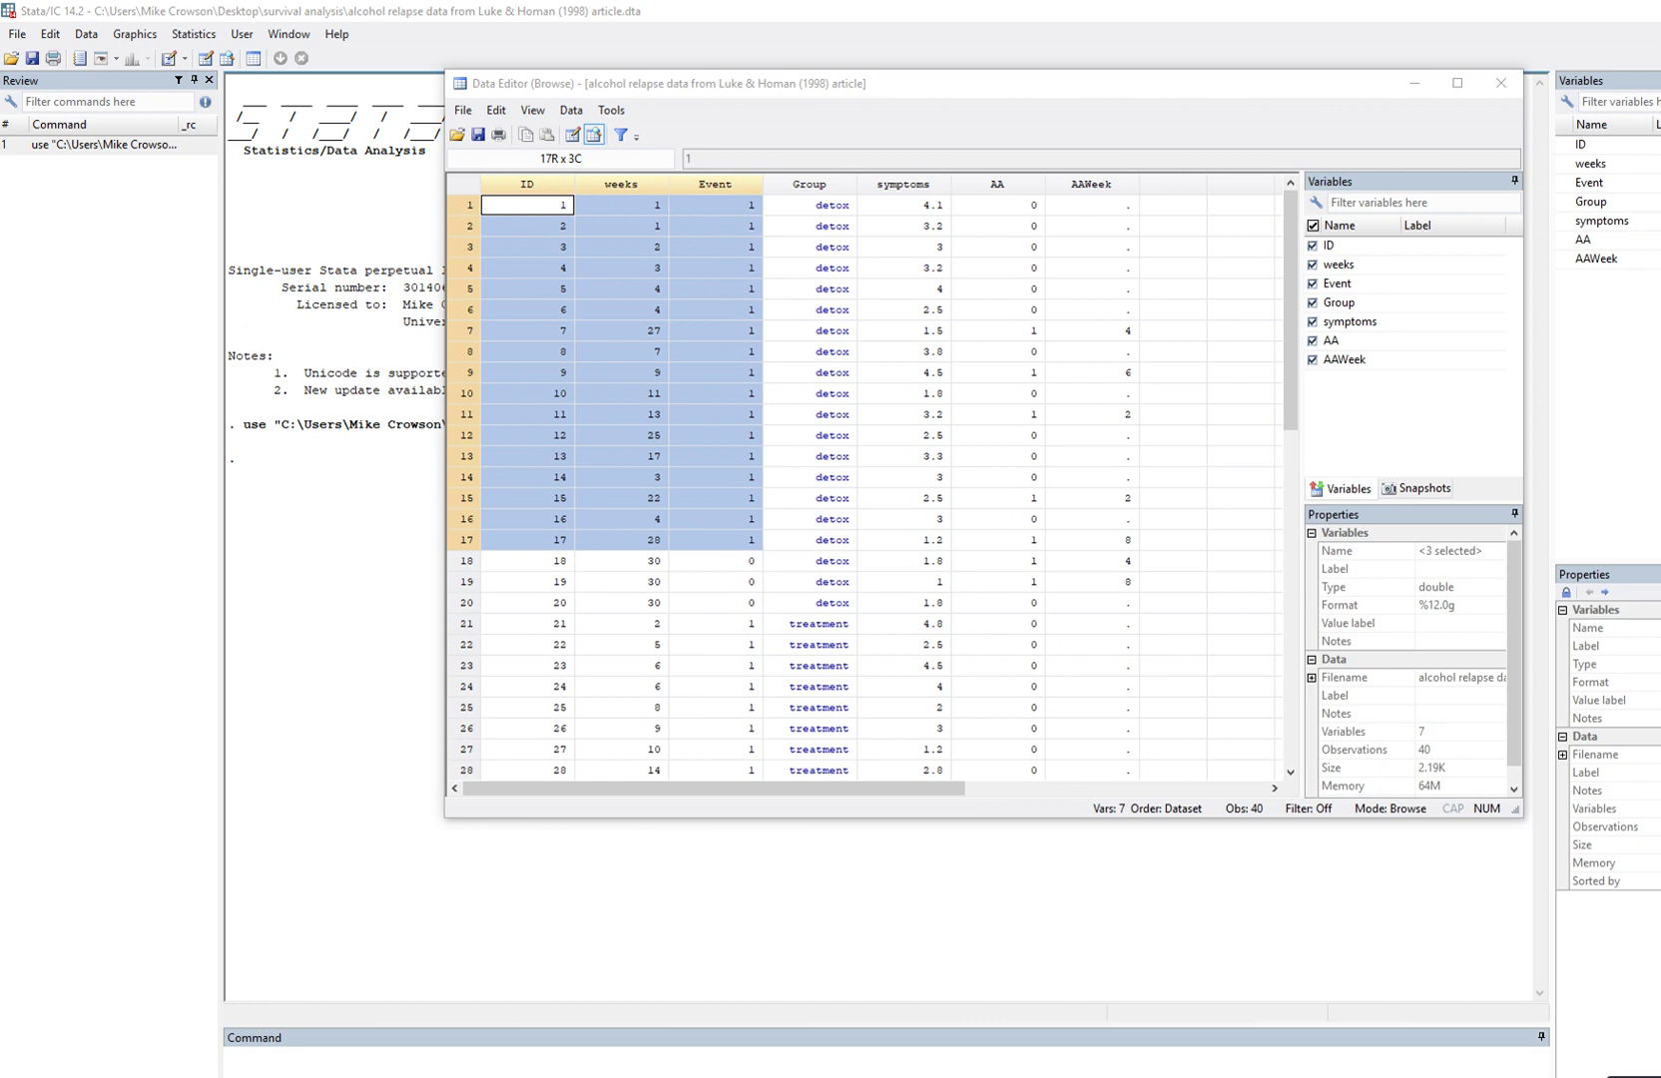
# Examine the treatment group's ID, weeks and Event values for rows 21 to 30.
pyautogui.scroll(-5, 863, 479)
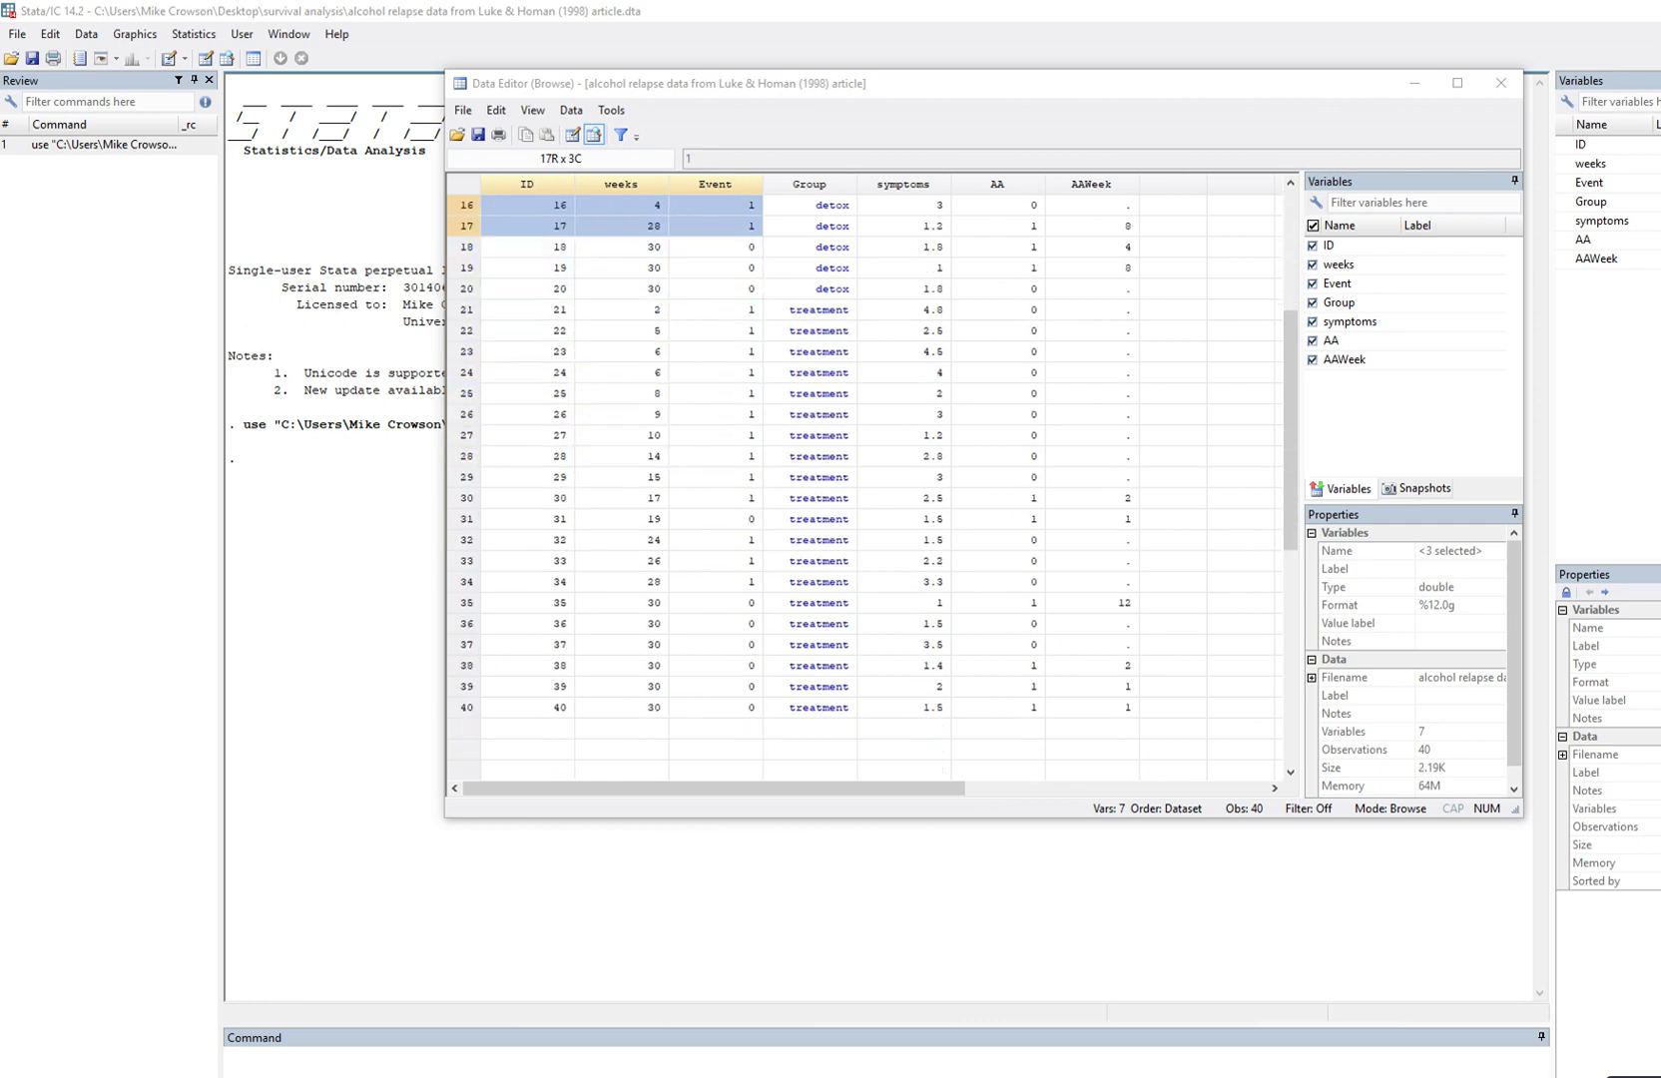
pyautogui.moveTo(527, 310); pyautogui.dragTo(715, 498)
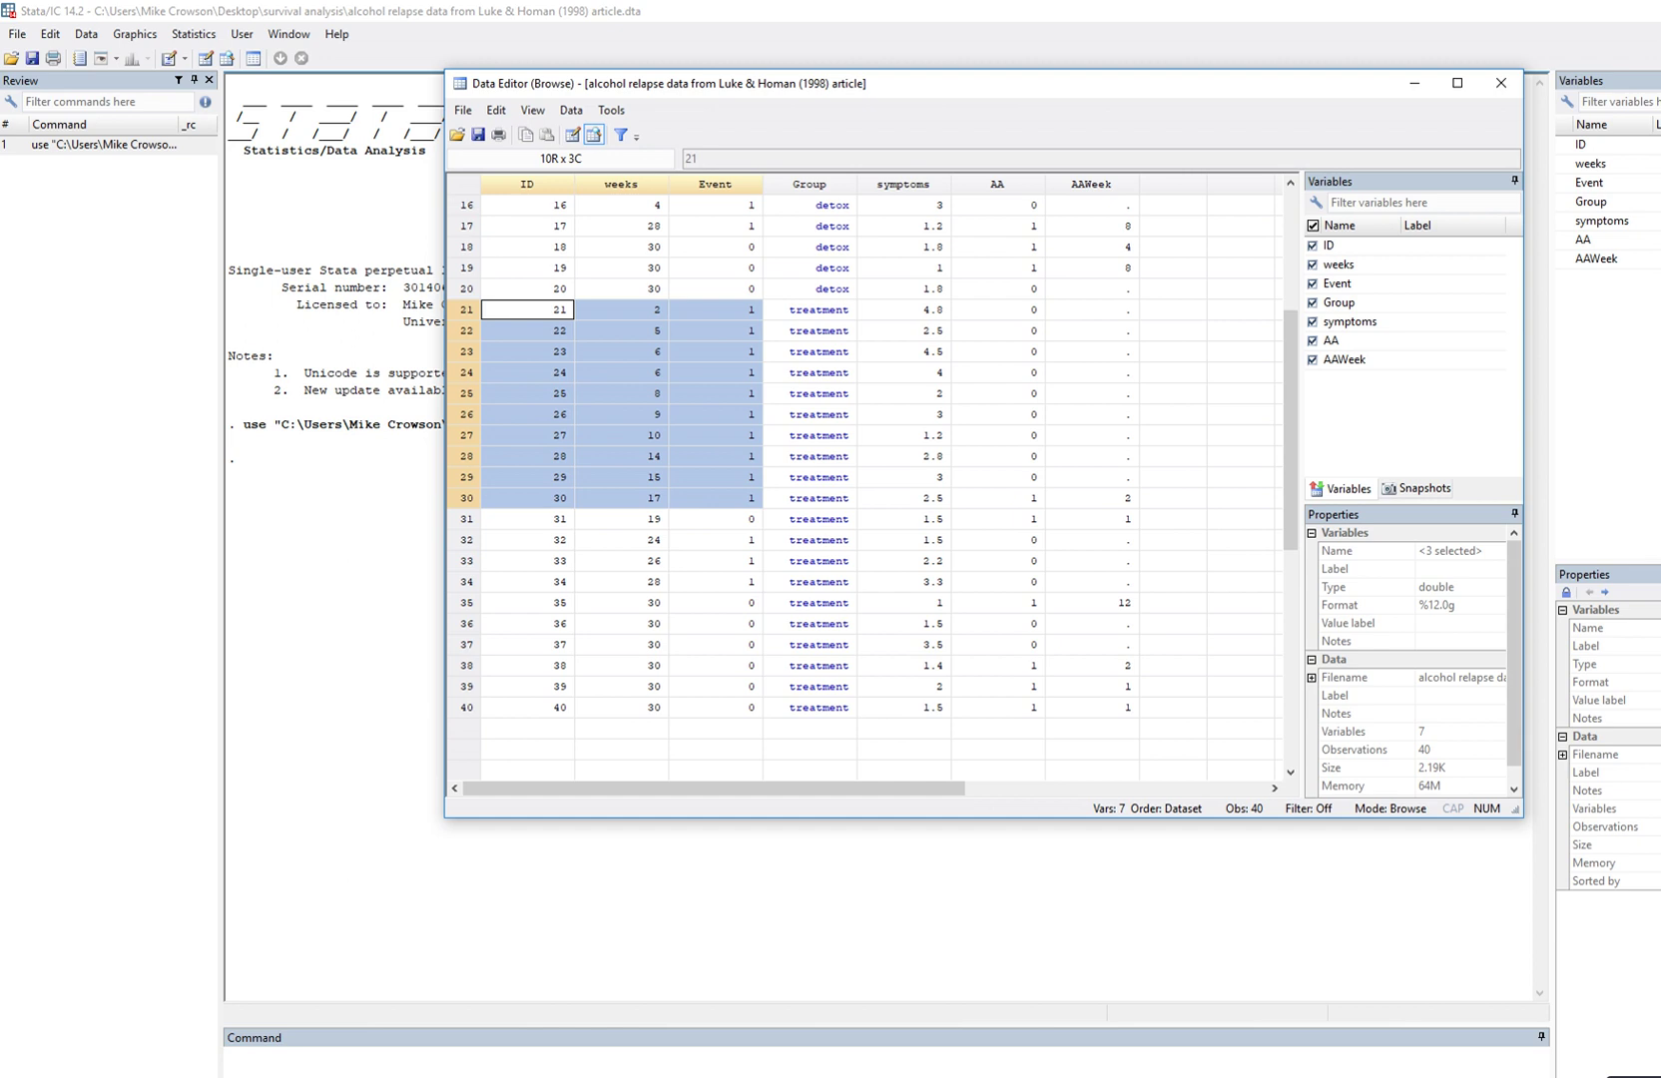
pyautogui.moveTo(814, 315); pyautogui.dragTo(849, 320)
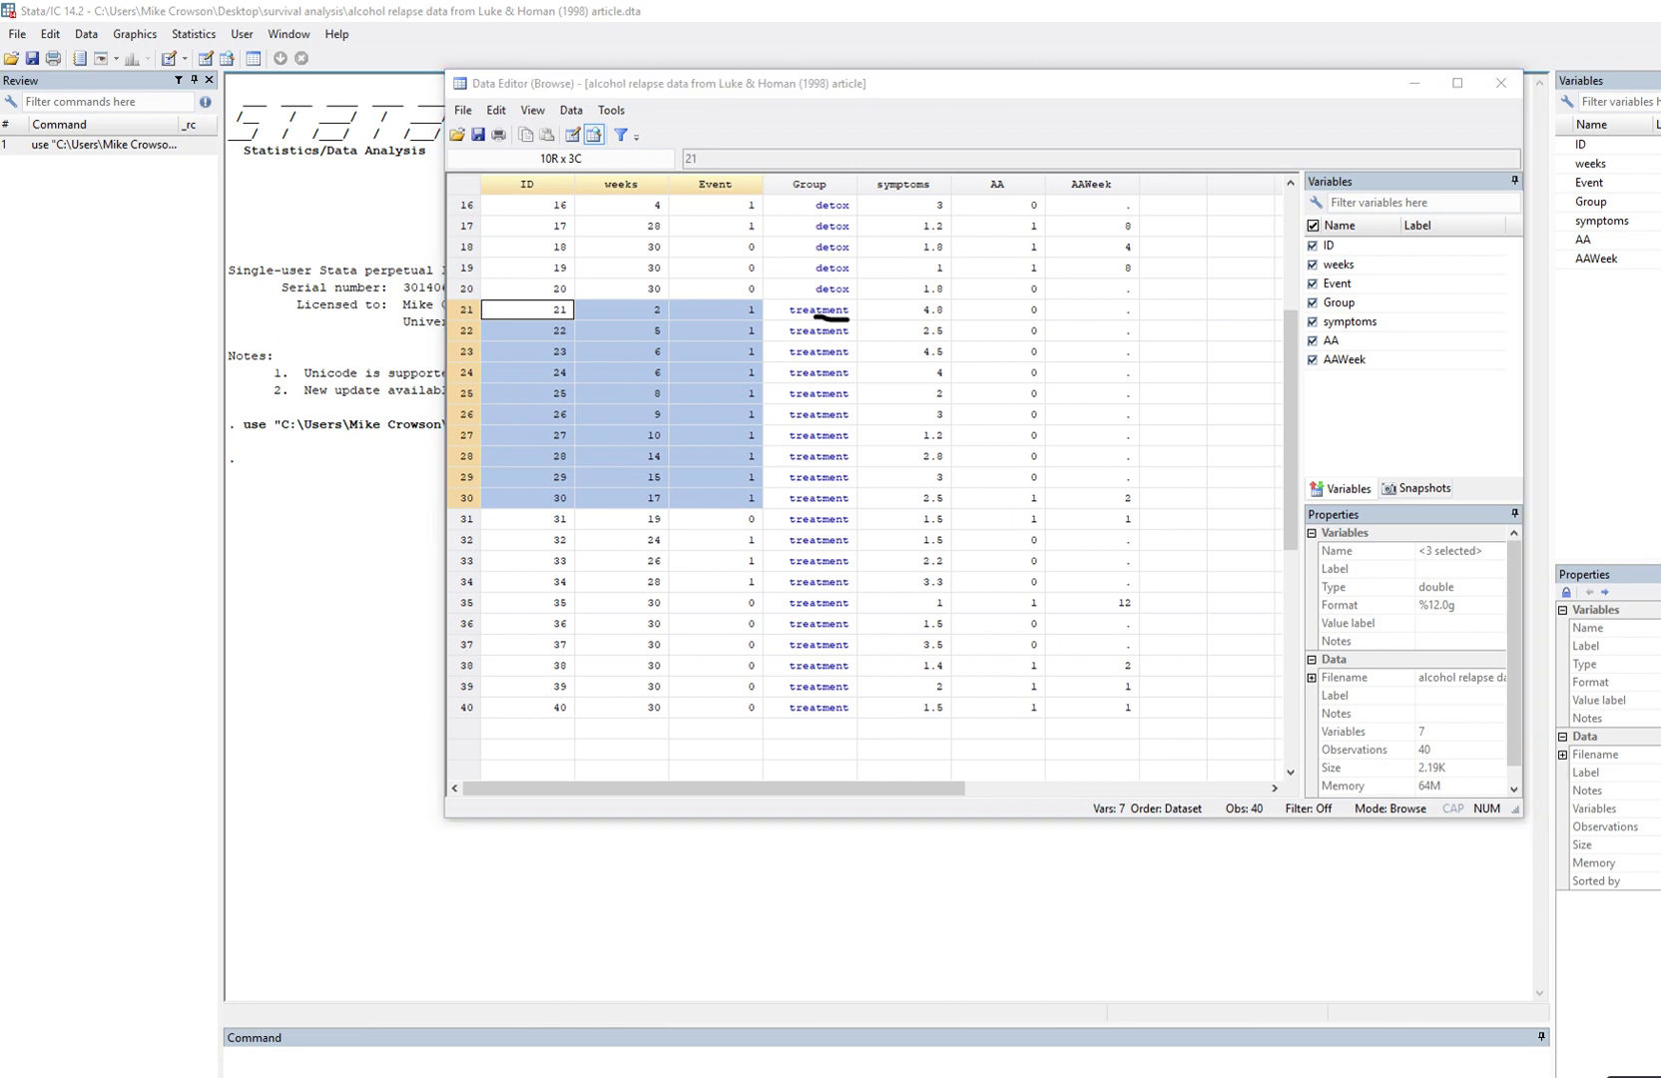
pyautogui.moveTo(692, 309); pyautogui.dragTo(748, 303)
pyautogui.moveTo(620, 308); pyautogui.dragTo(626, 310)
pyautogui.moveTo(702, 327)
pyautogui.mouseDown()
pyautogui.moveTo(739, 326)
pyautogui.moveTo(726, 354)
pyautogui.mouseUp()
pyautogui.moveTo(618, 350); pyautogui.dragTo(631, 350)
# Examine the weeks and Event values of treatment cases 31 and 35 to 40, and close the data browser.
pyautogui.moveTo(634, 528); pyautogui.dragTo(745, 535)
pyautogui.moveTo(546, 524); pyautogui.dragTo(580, 525)
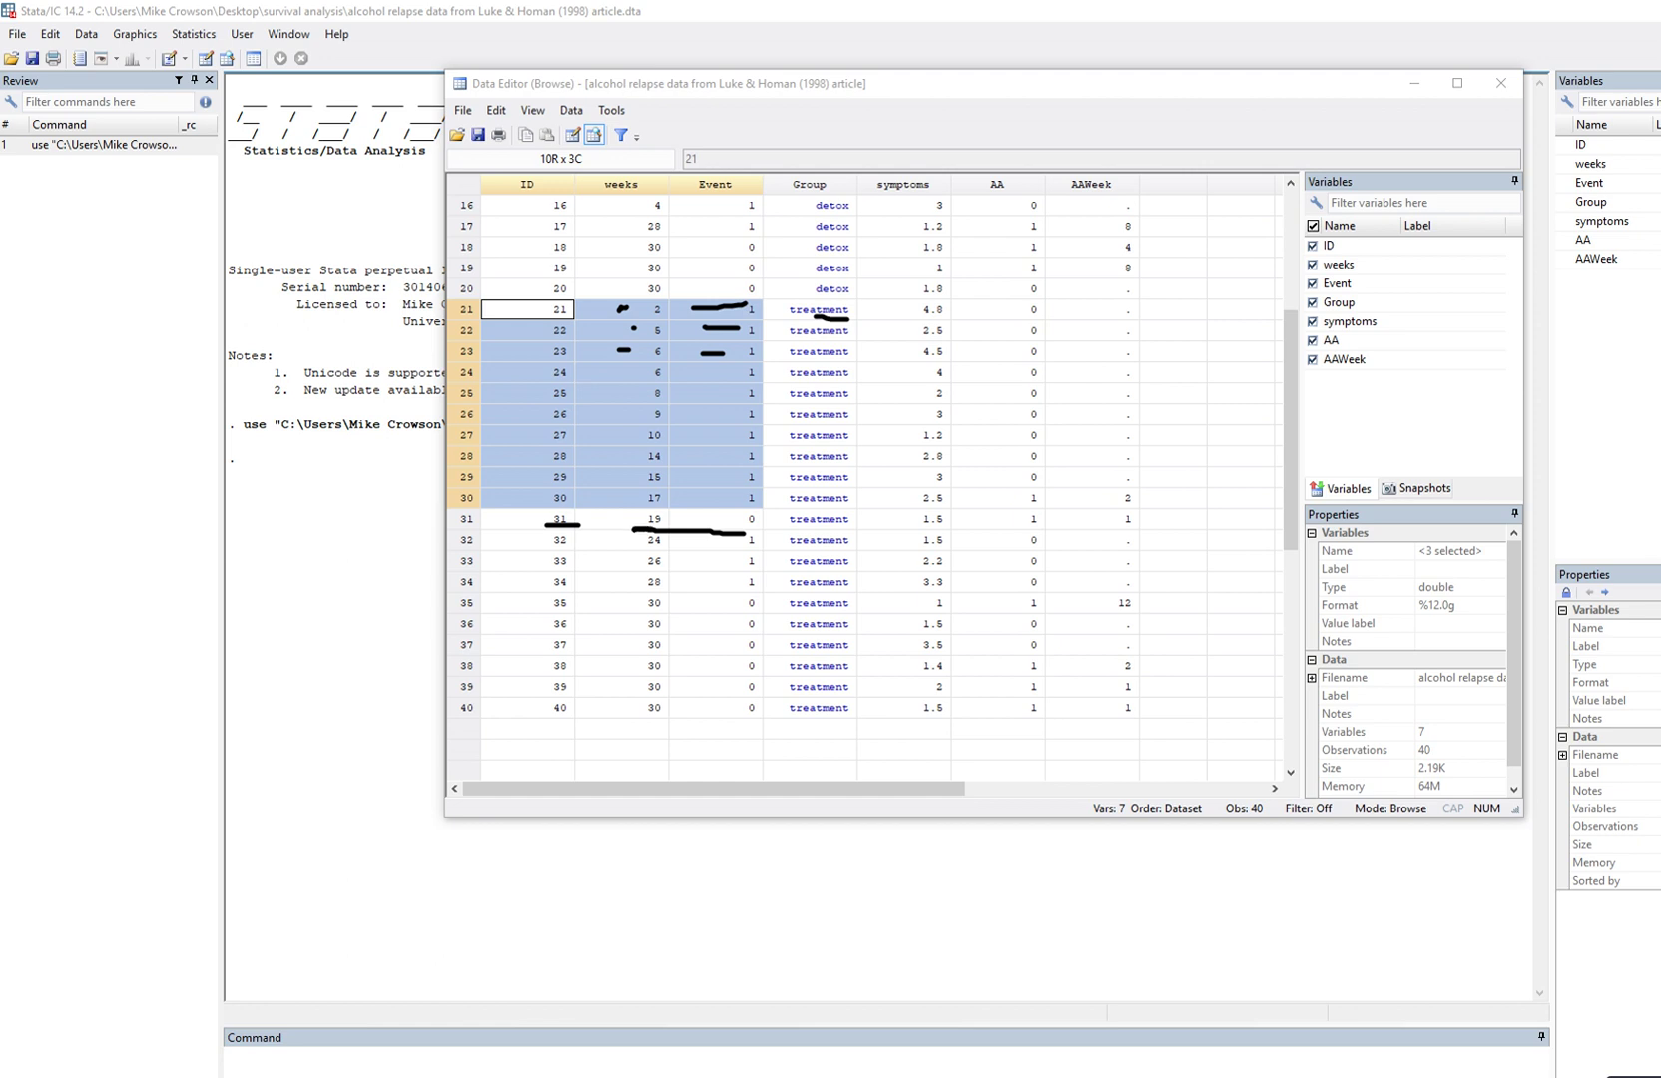
pyautogui.moveTo(671, 523)
pyautogui.mouseDown()
pyautogui.moveTo(646, 509)
pyautogui.moveTo(667, 527)
pyautogui.mouseUp()
pyautogui.moveTo(765, 510)
pyautogui.mouseDown()
pyautogui.moveTo(743, 507)
pyautogui.moveTo(747, 534)
pyautogui.moveTo(767, 510)
pyautogui.mouseUp()
pyautogui.moveTo(574, 597); pyautogui.dragTo(574, 704)
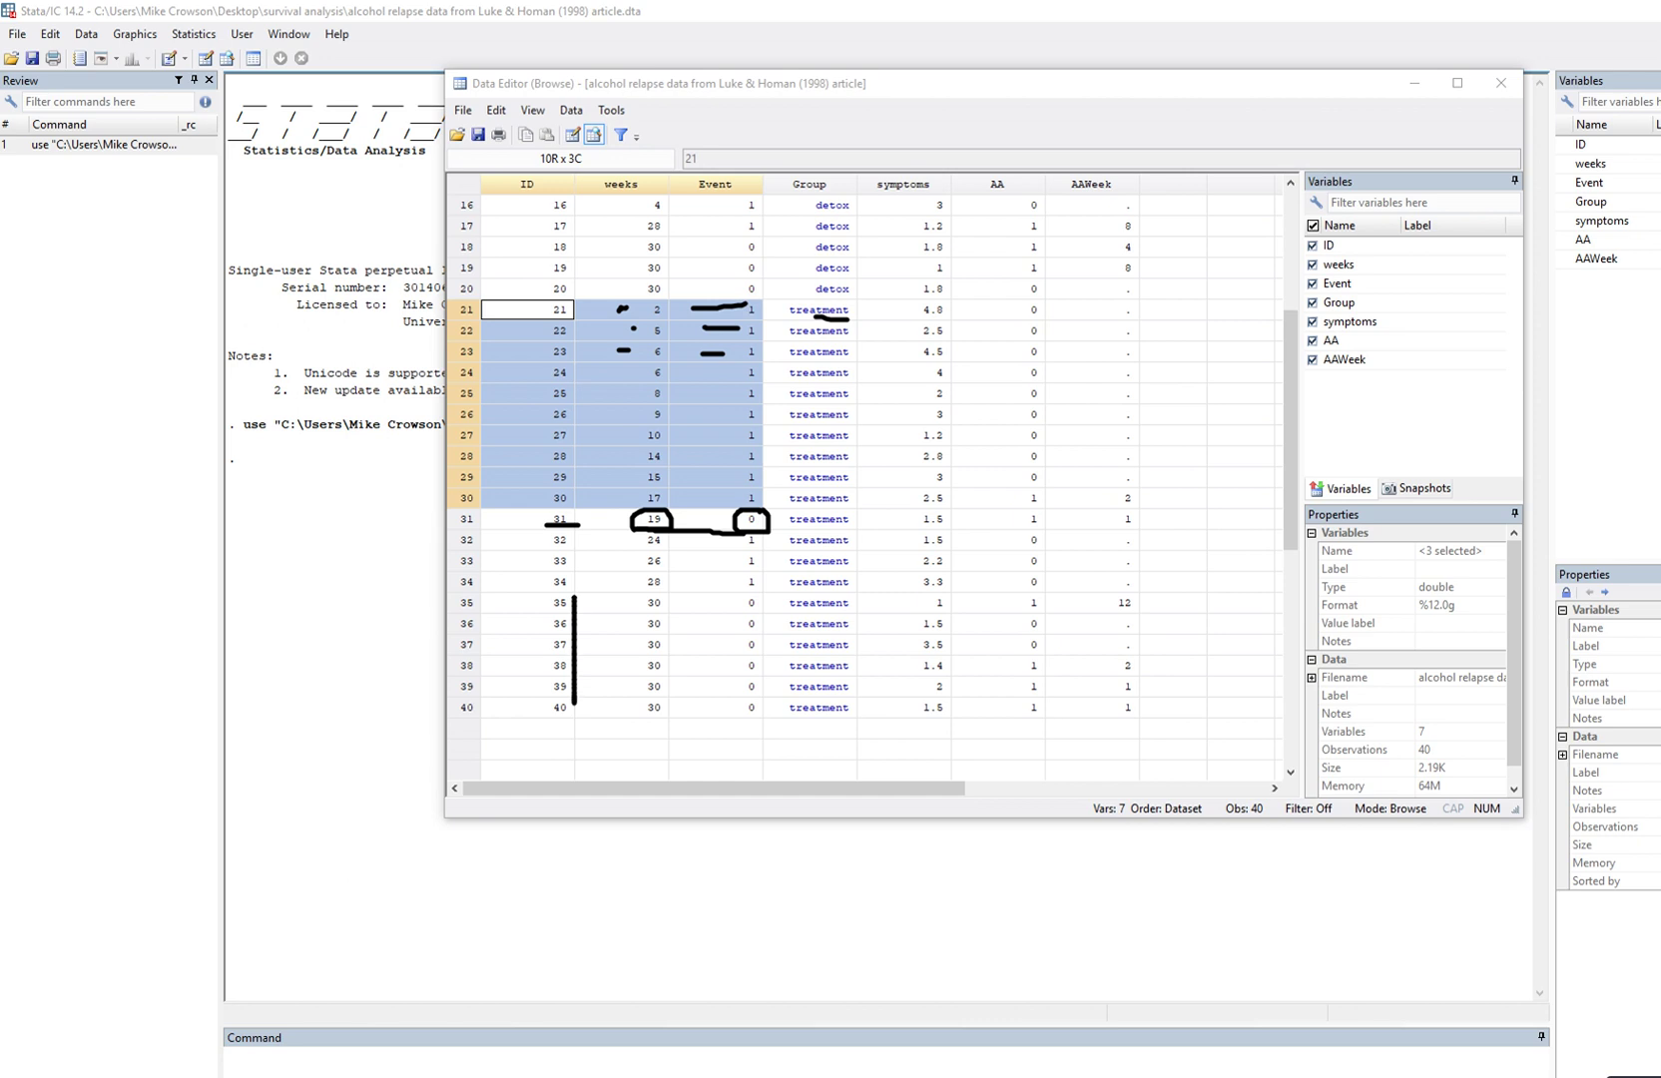
pyautogui.moveTo(674, 596); pyautogui.dragTo(677, 710)
pyautogui.moveTo(771, 595); pyautogui.dragTo(773, 727)
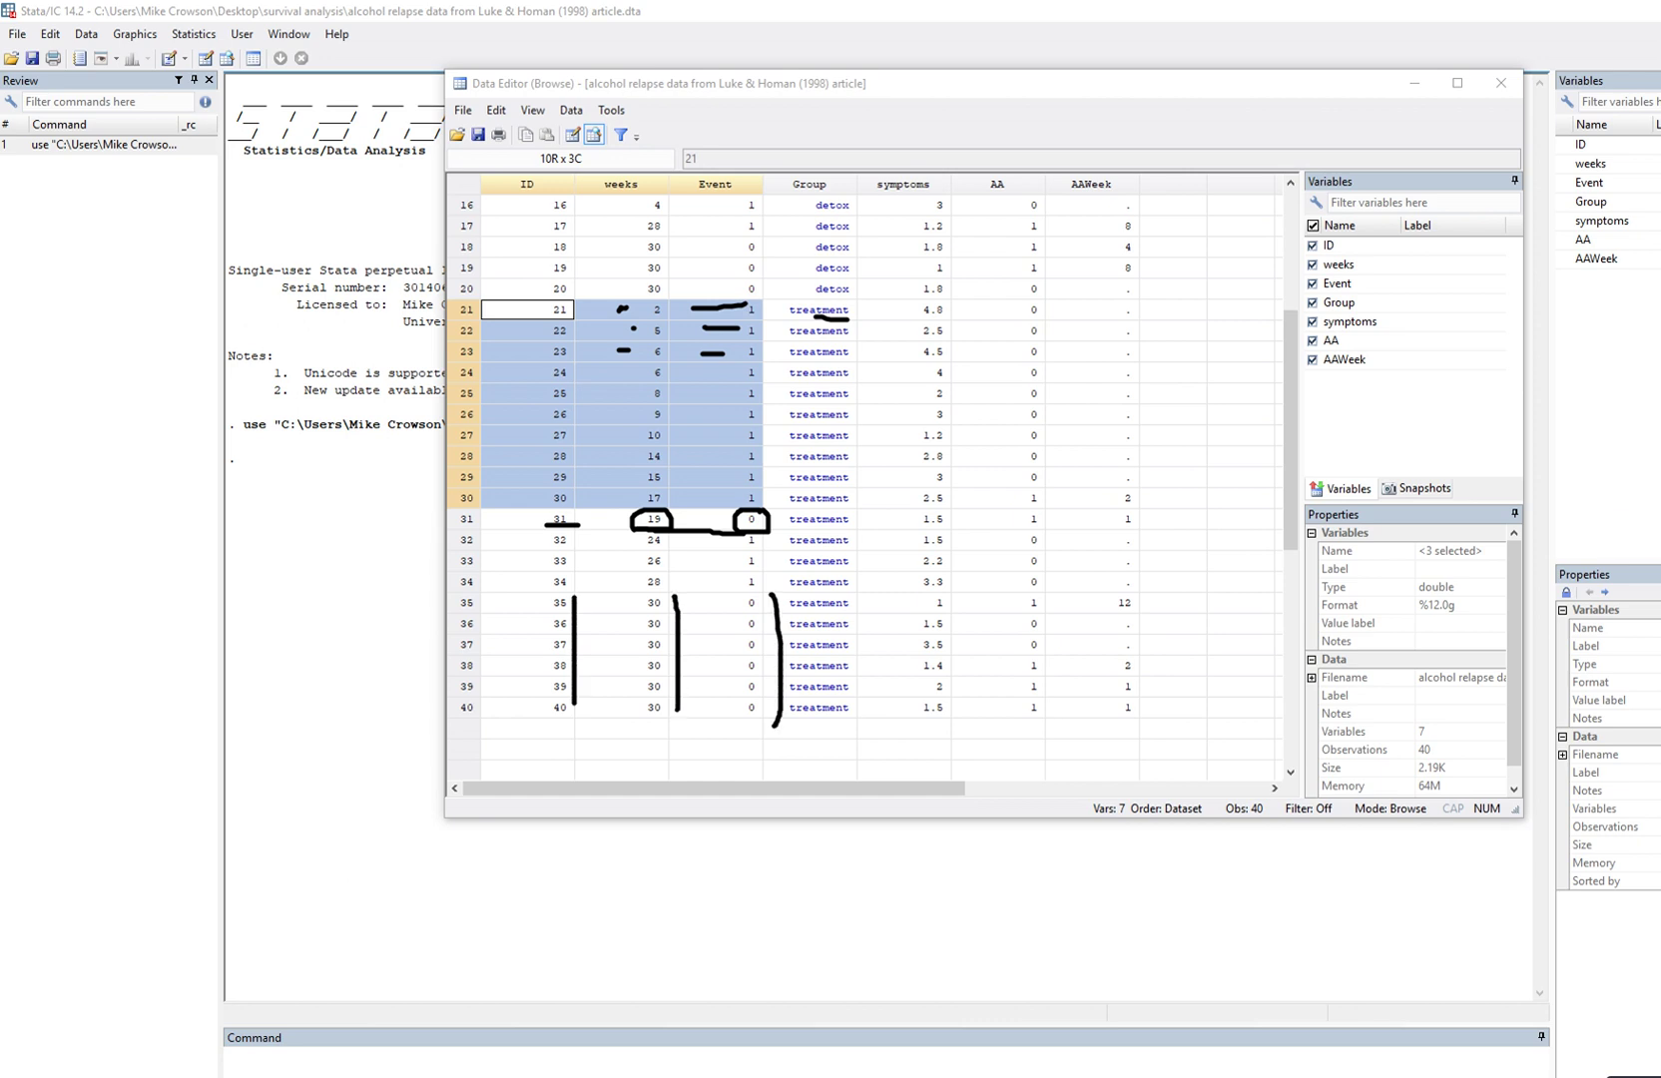
pyautogui.press('Escape')
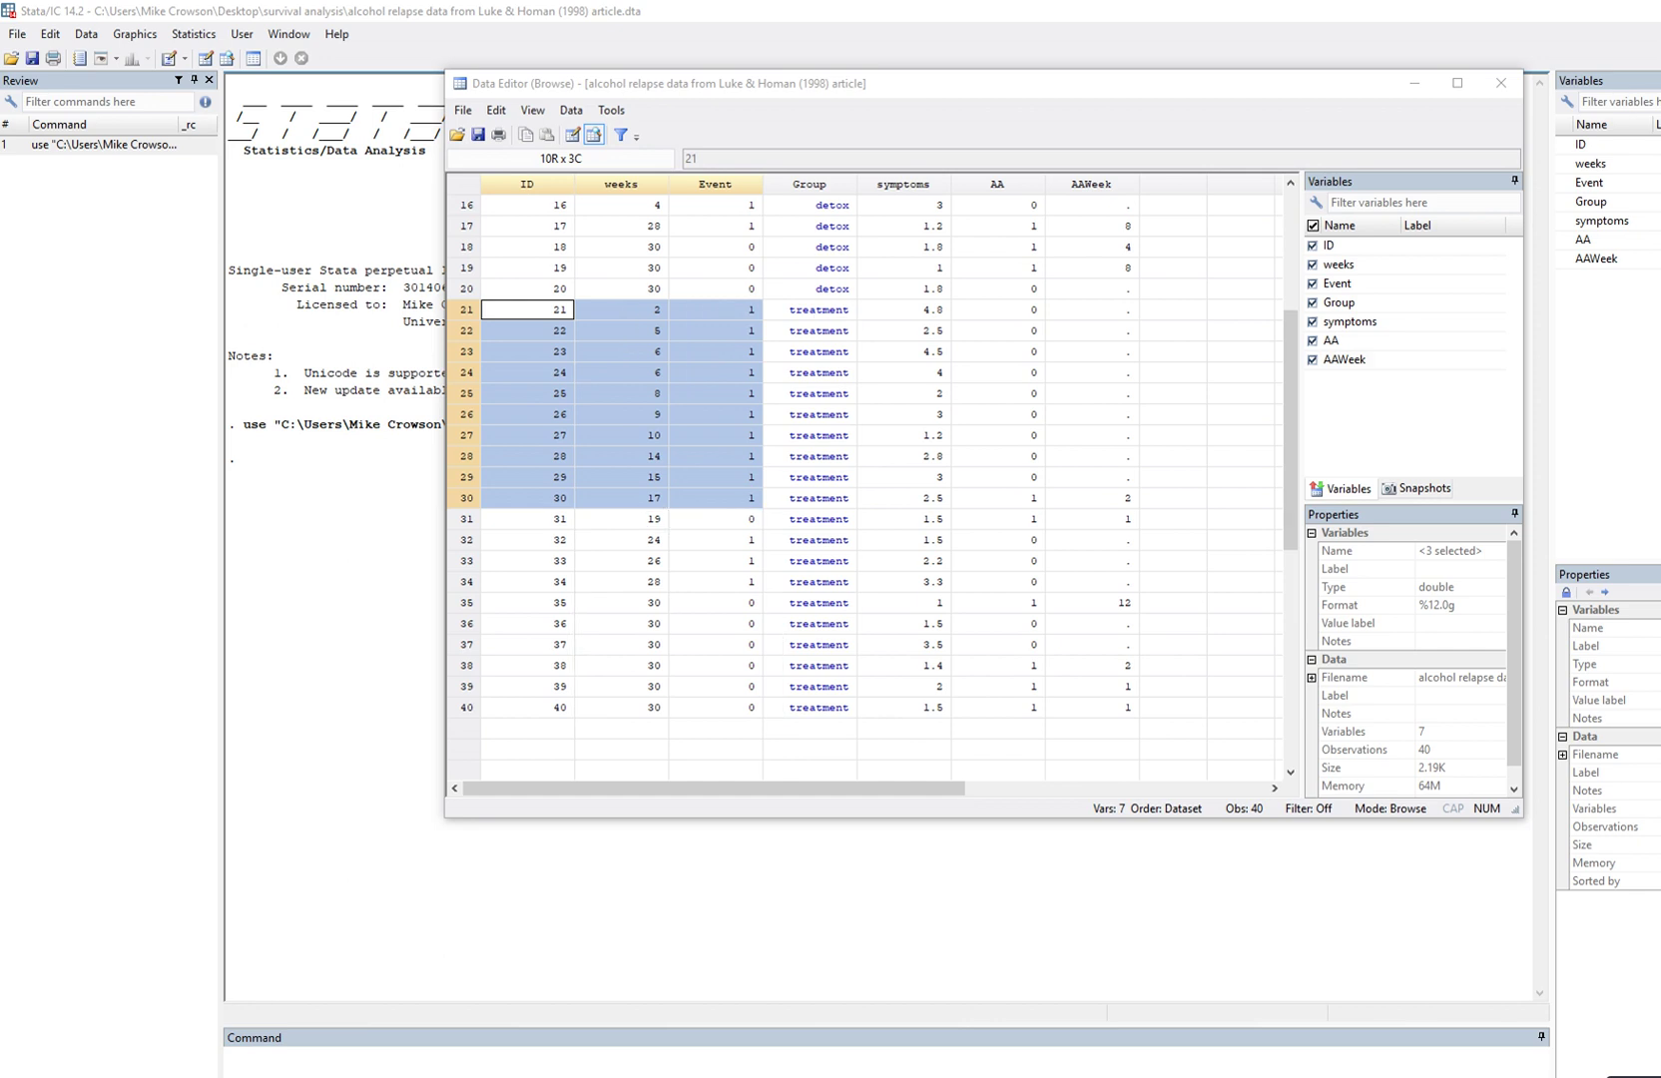
pyautogui.click(1500, 83)
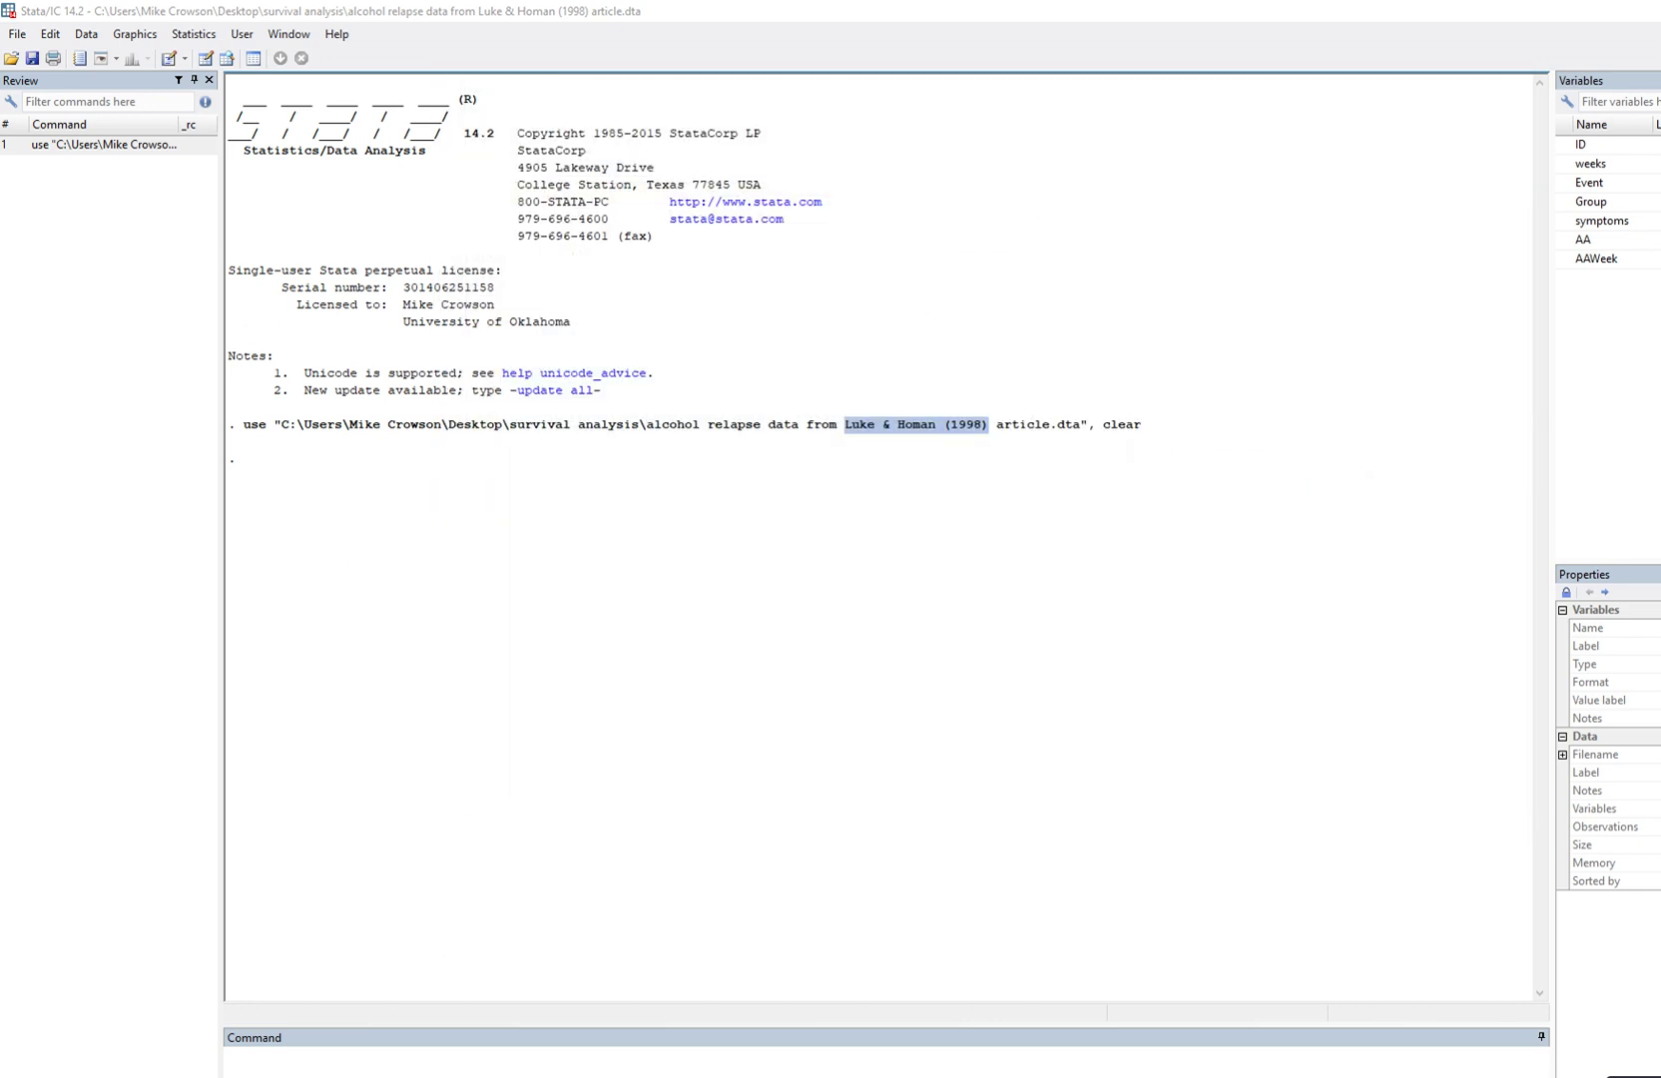
pyautogui.press('Escape')
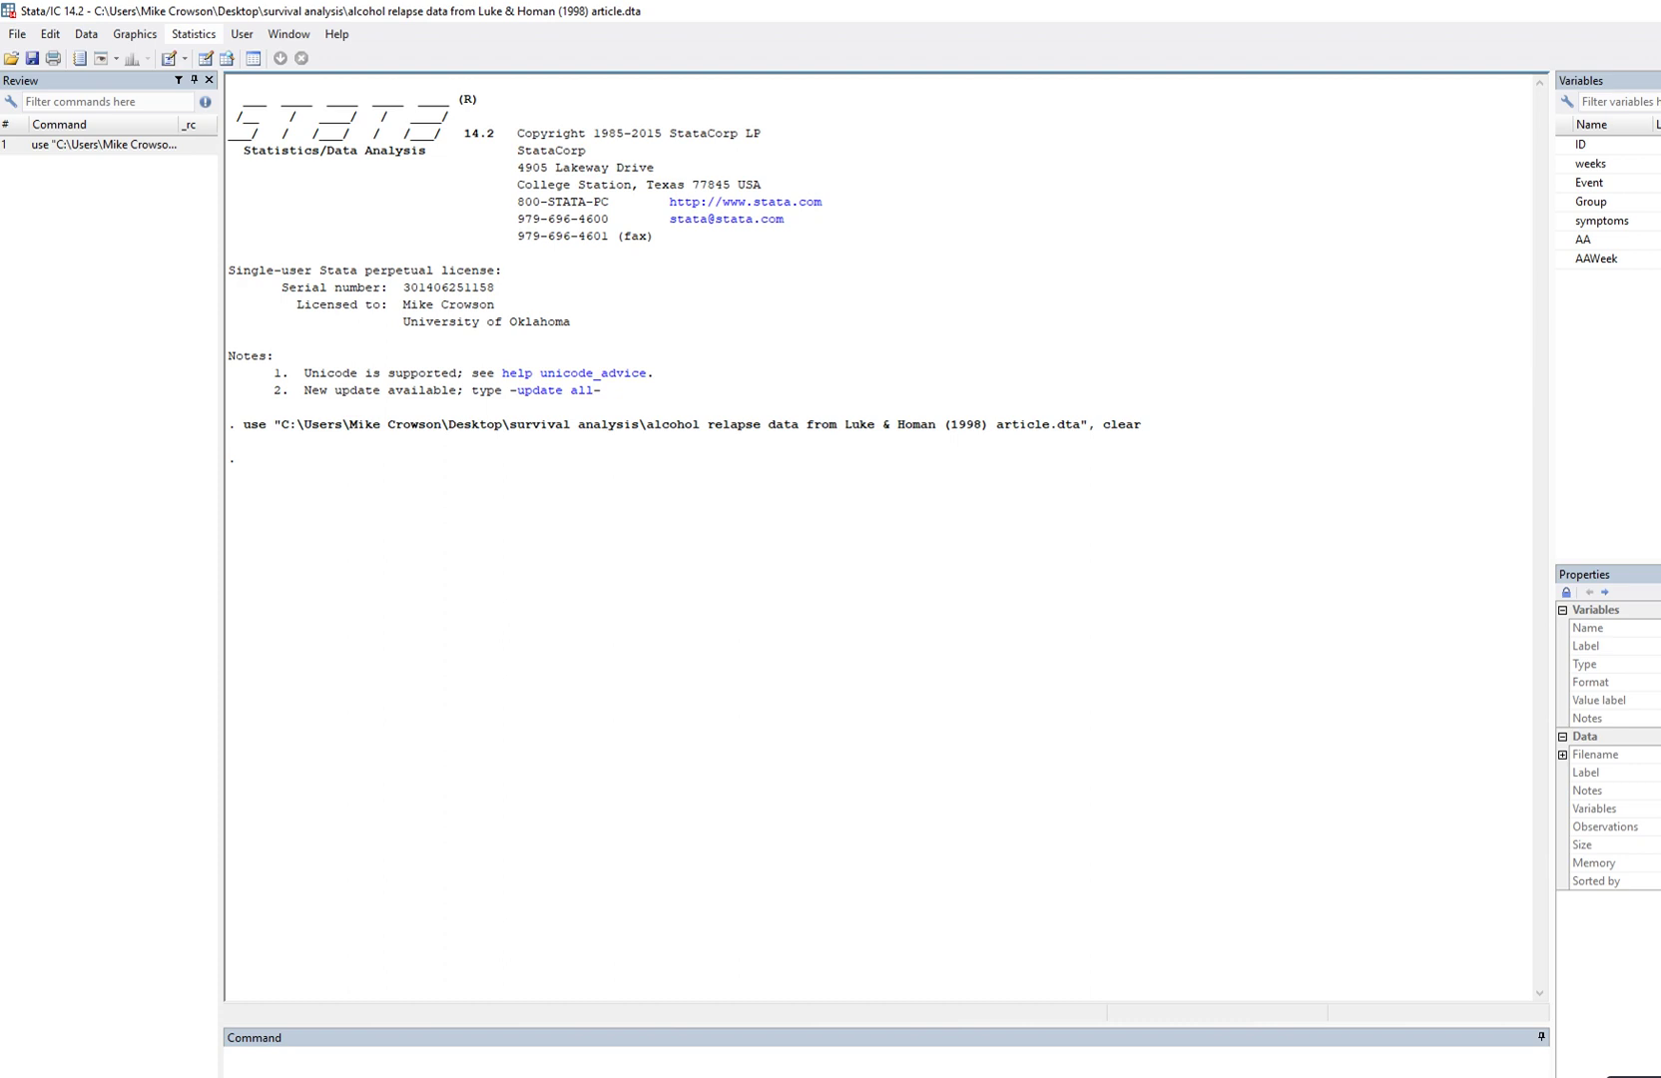
# Start declaring the dataset as survival-time data, with weeks as the time variable.
pyautogui.click(194, 34)
pyautogui.moveTo(269, 425)
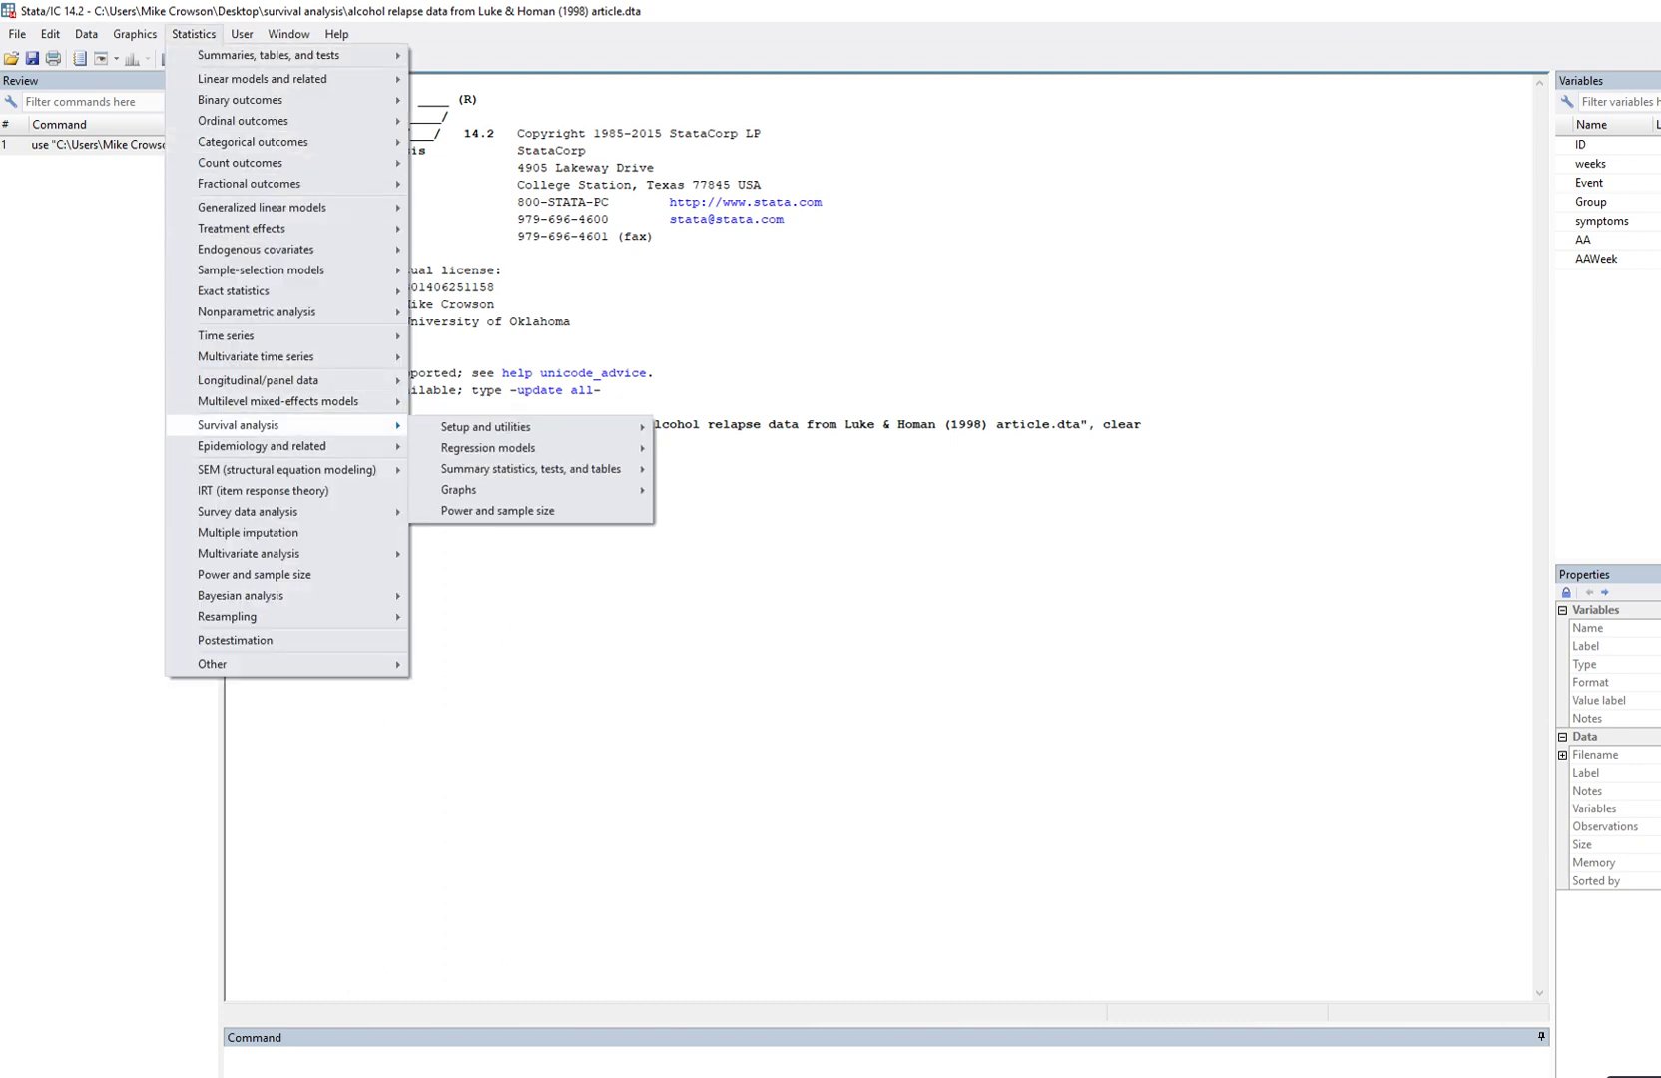
pyautogui.moveTo(489, 427)
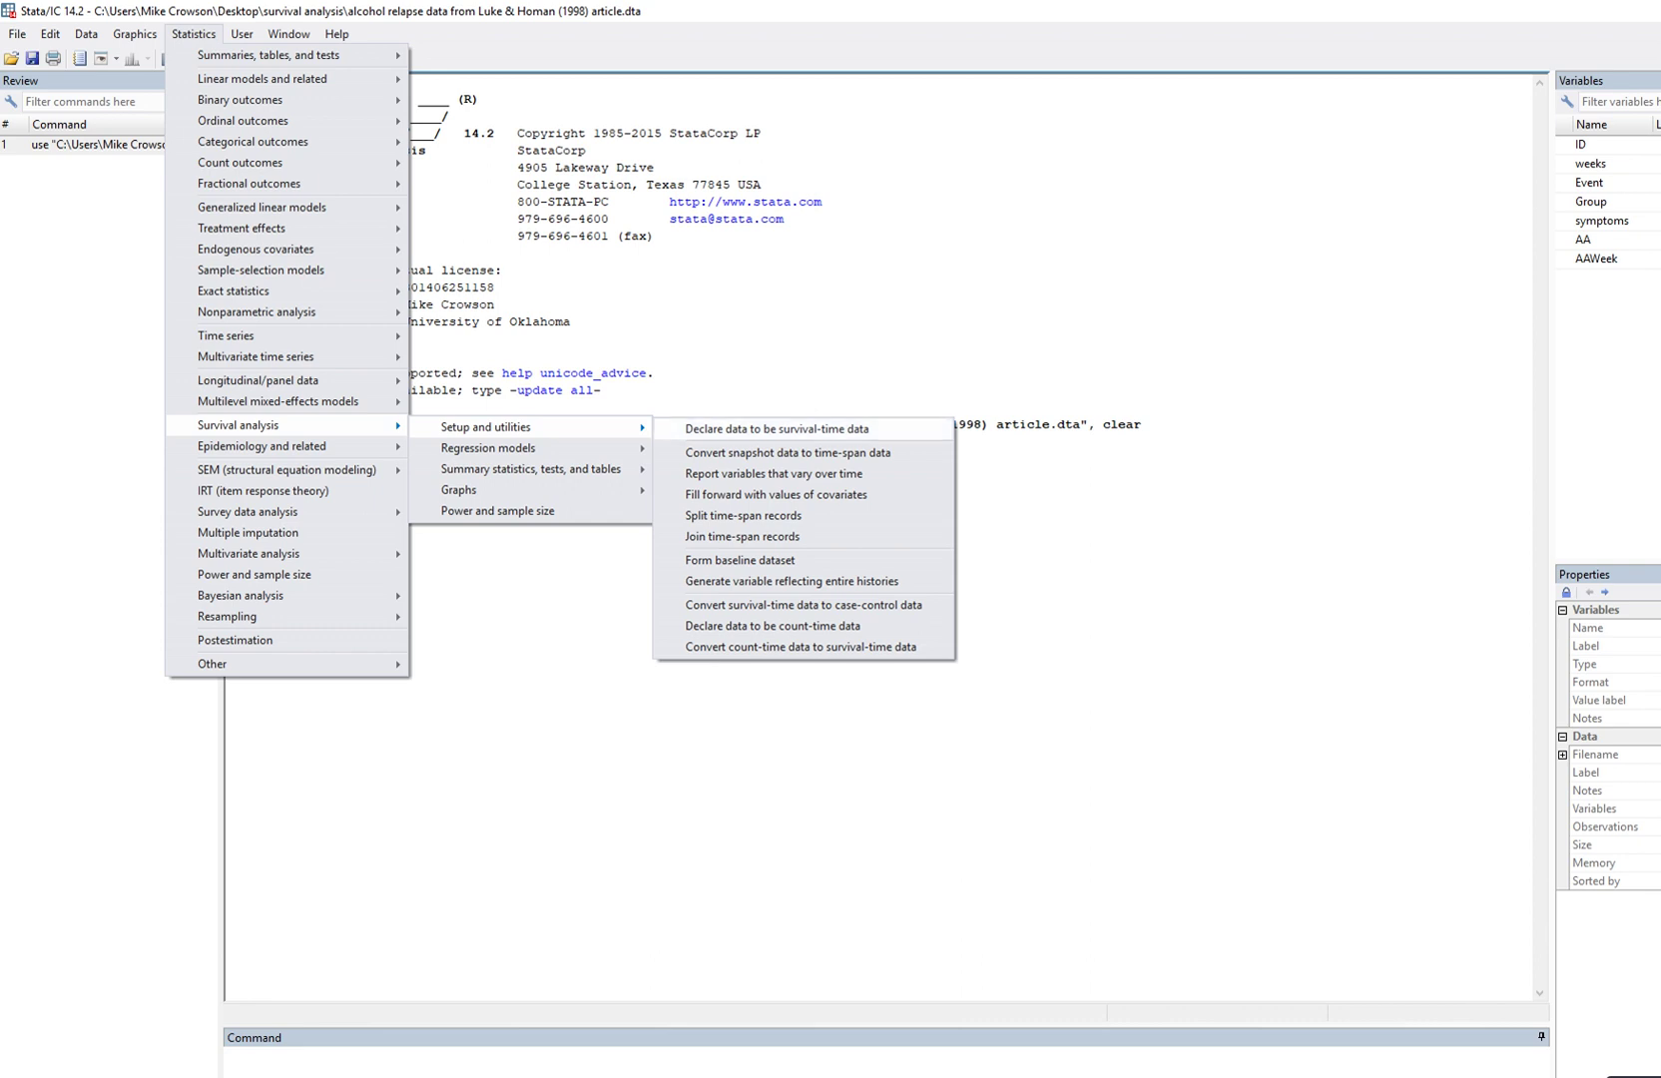
pyautogui.press('Return')
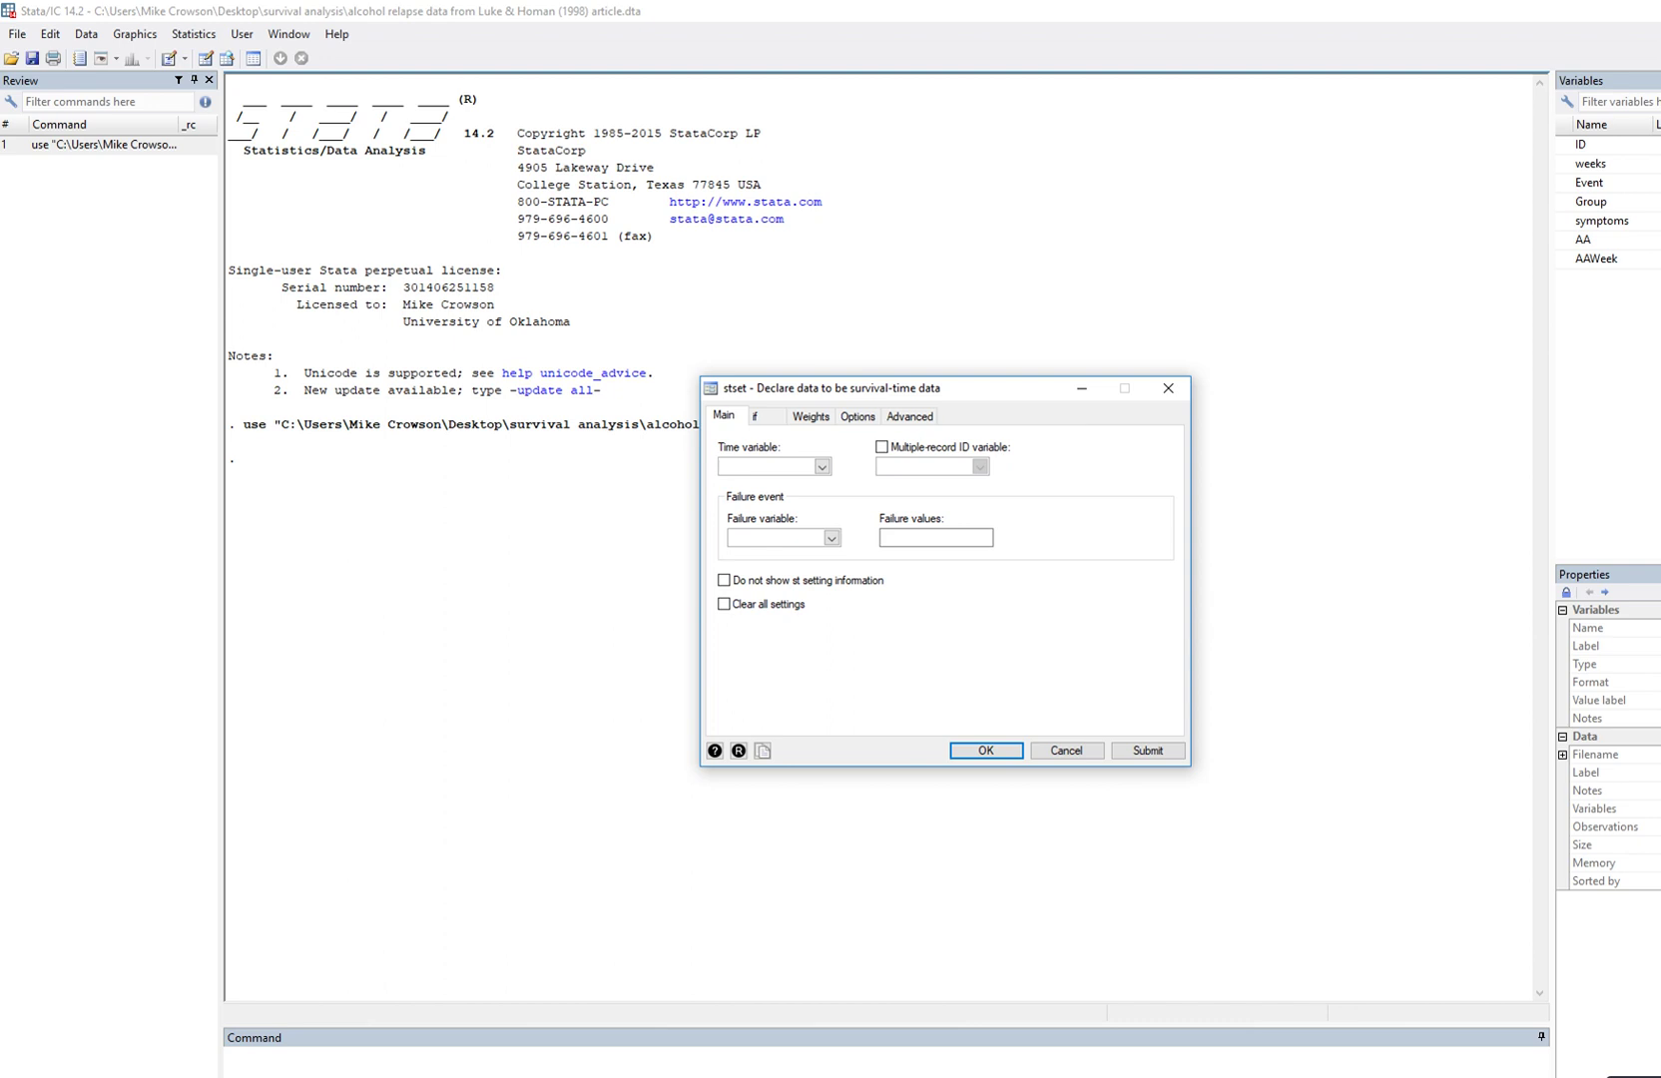
pyautogui.click(821, 466)
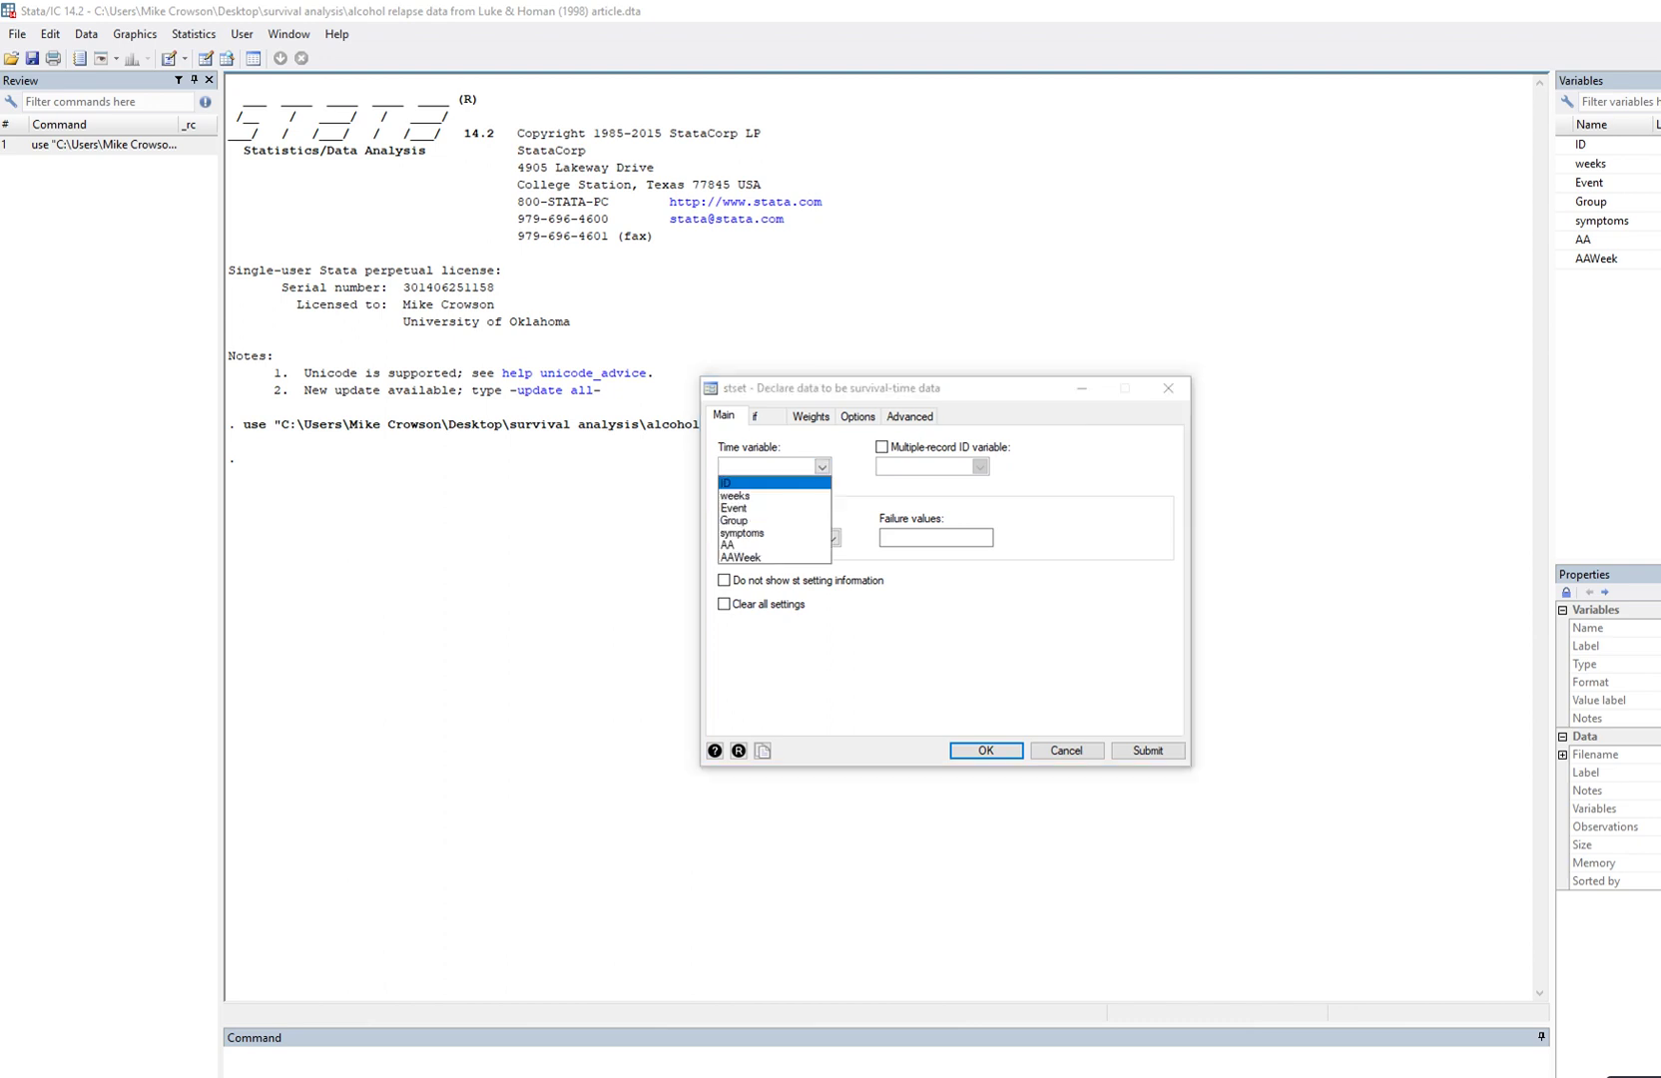
pyautogui.click(748, 495)
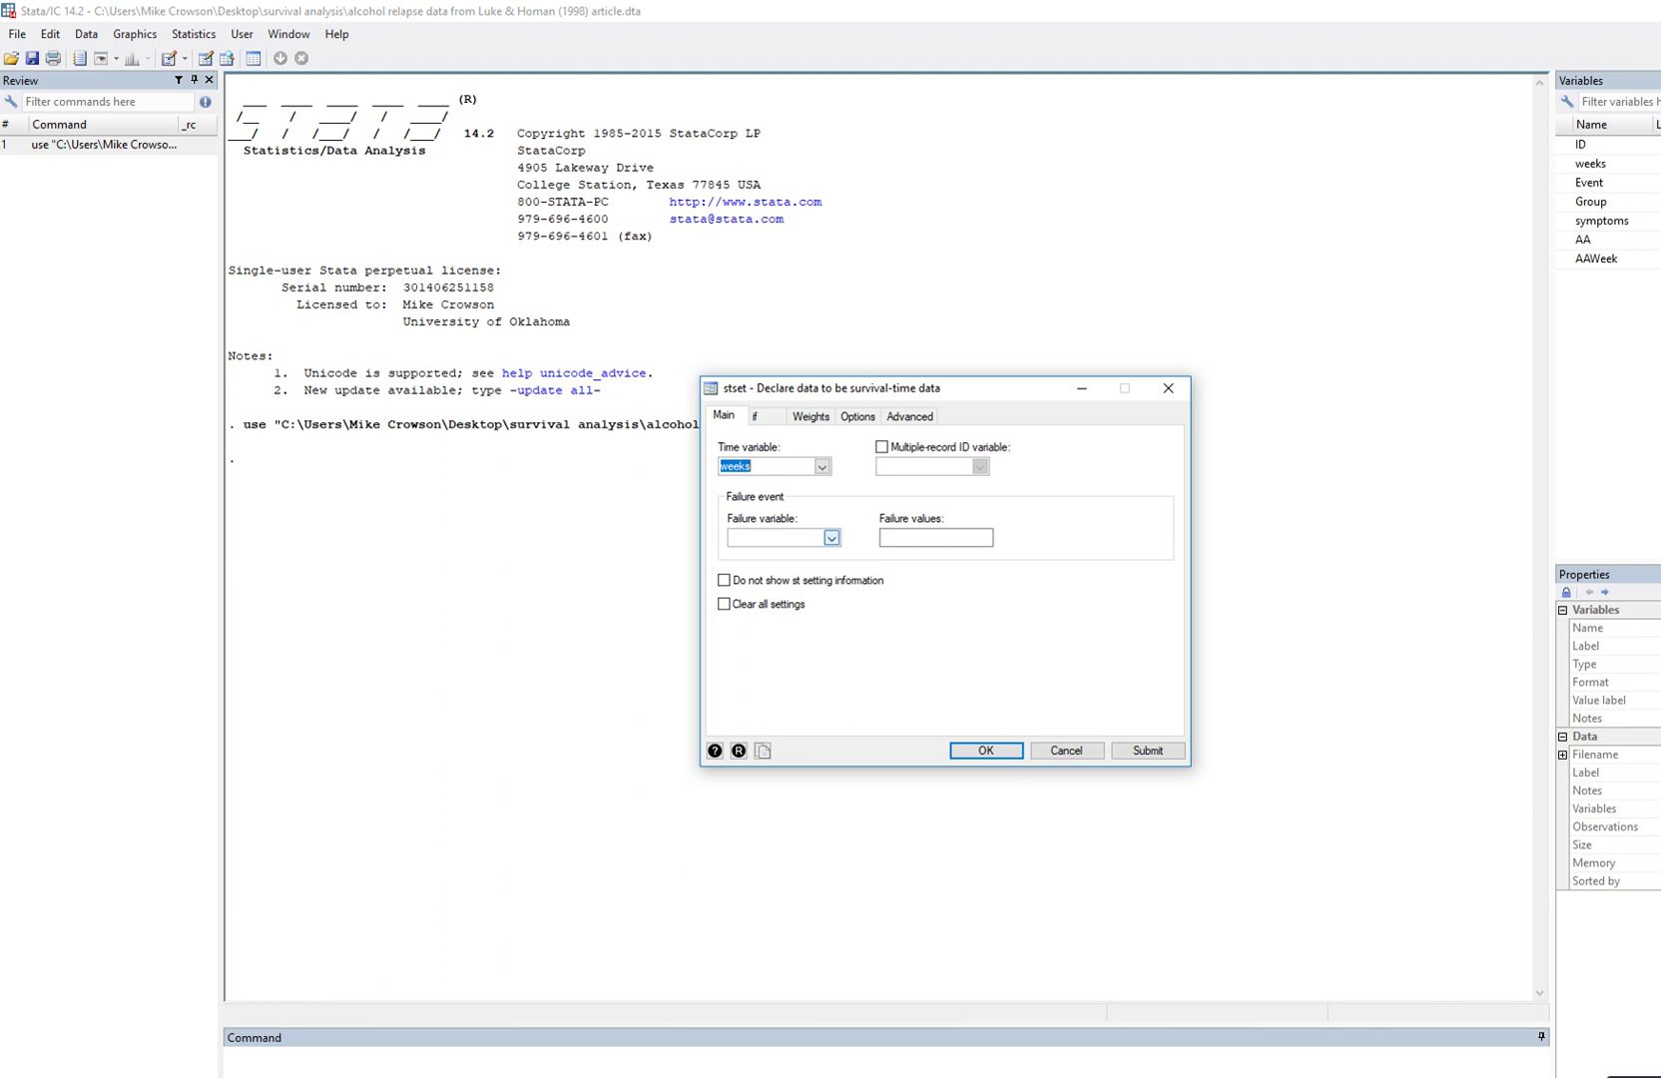
# Set Event as the failure variable with failure value 1 and run the survival-time declaration.
pyautogui.click(831, 538)
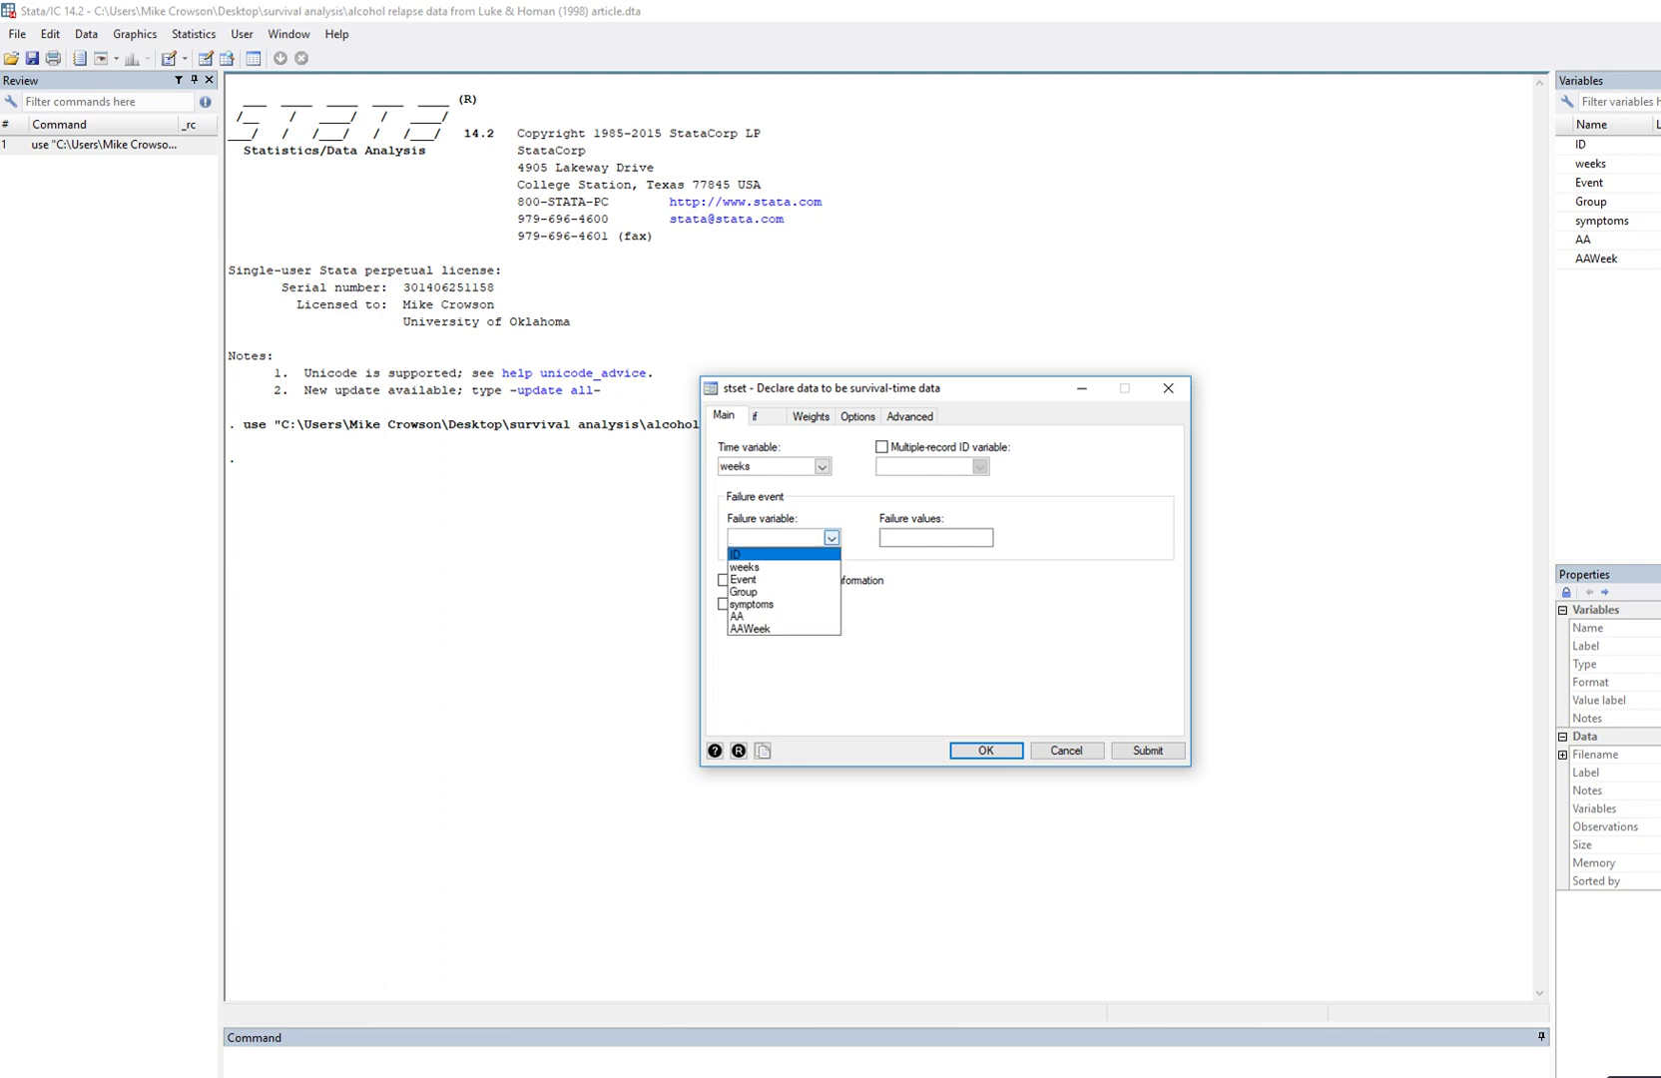
pyautogui.click(759, 578)
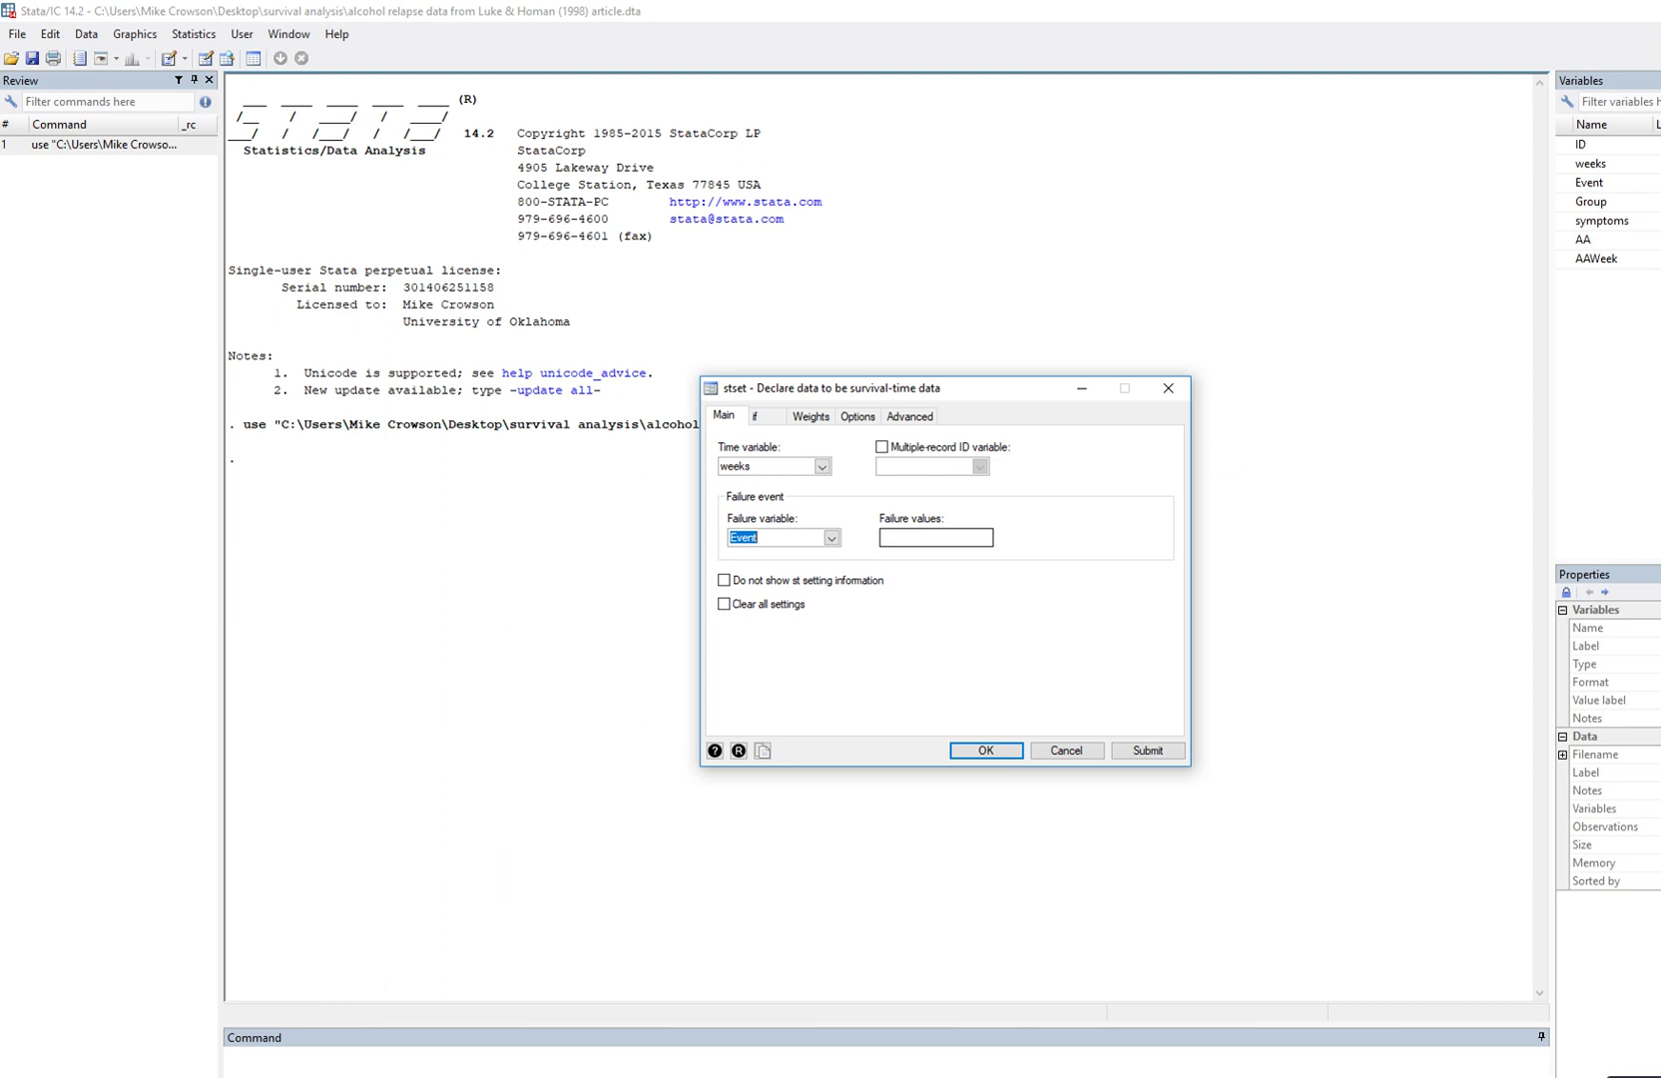
pyautogui.click(936, 537)
pyautogui.write('1')
pyautogui.press('Return')
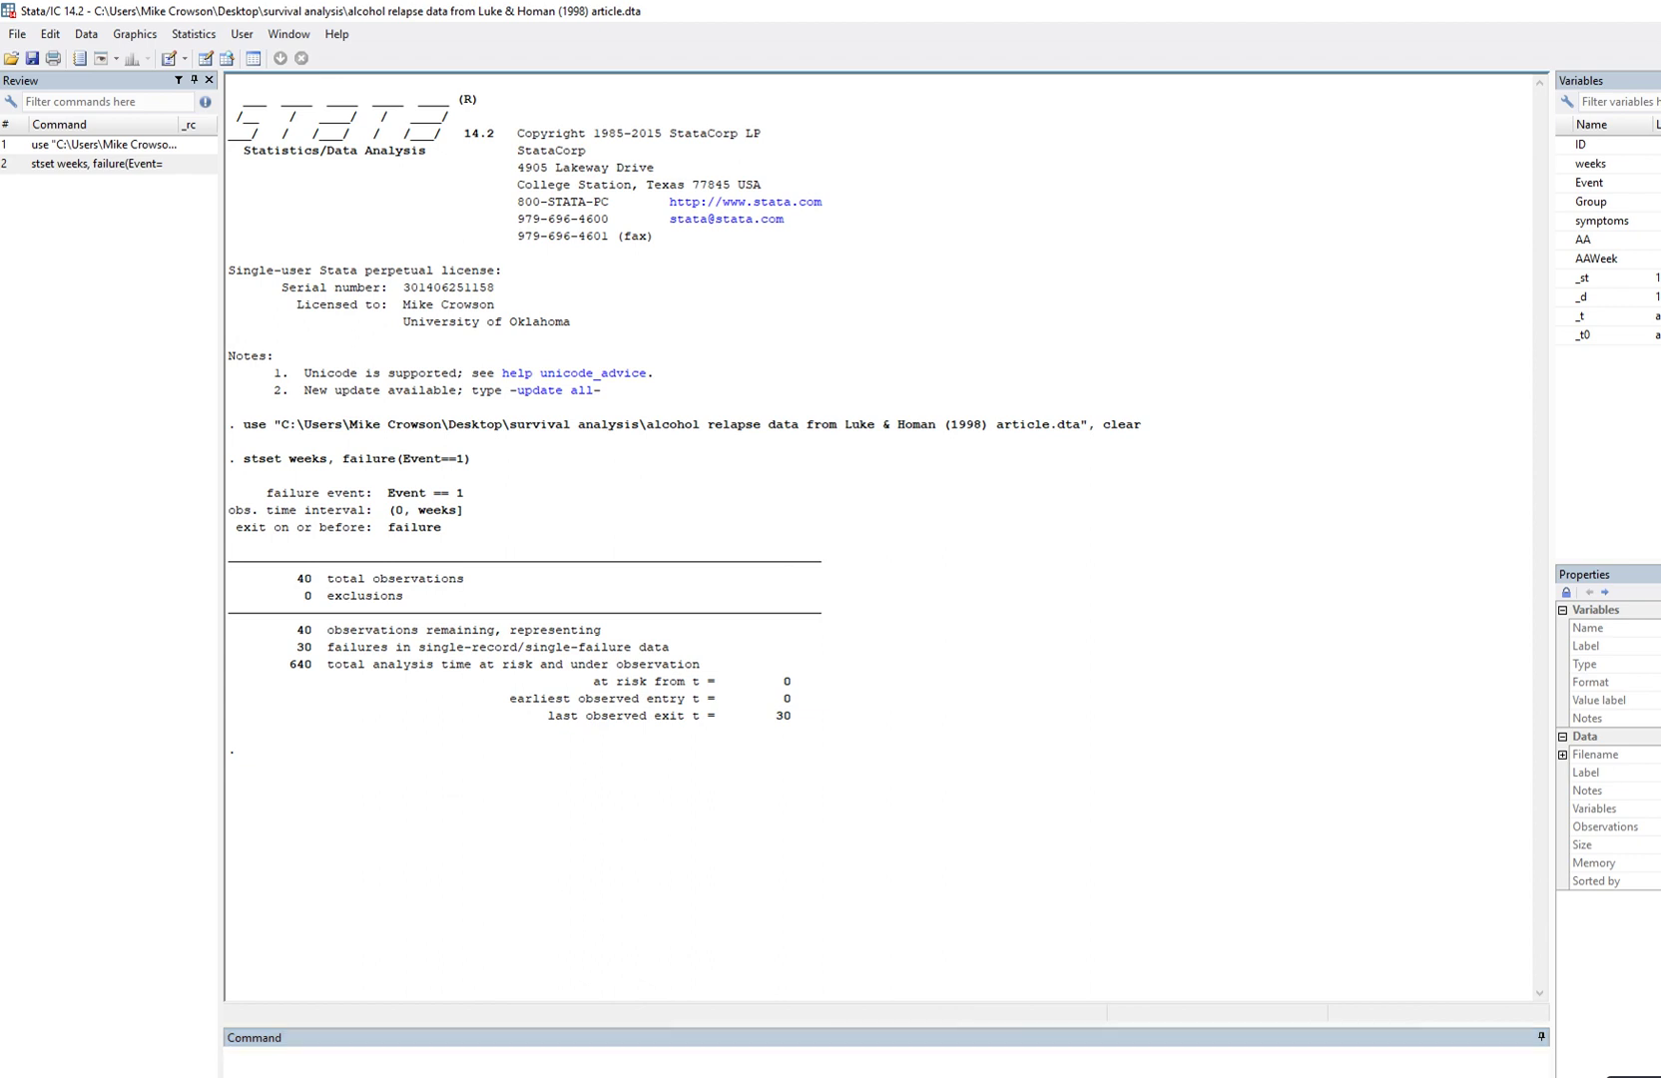
# Copy the echoed command stset weeks, failure(Event==1) to the command line, review its parts and run it again.
pyautogui.moveTo(470, 458); pyautogui.dragTo(242, 458)
pyautogui.hotkey('ctrl', 'c')
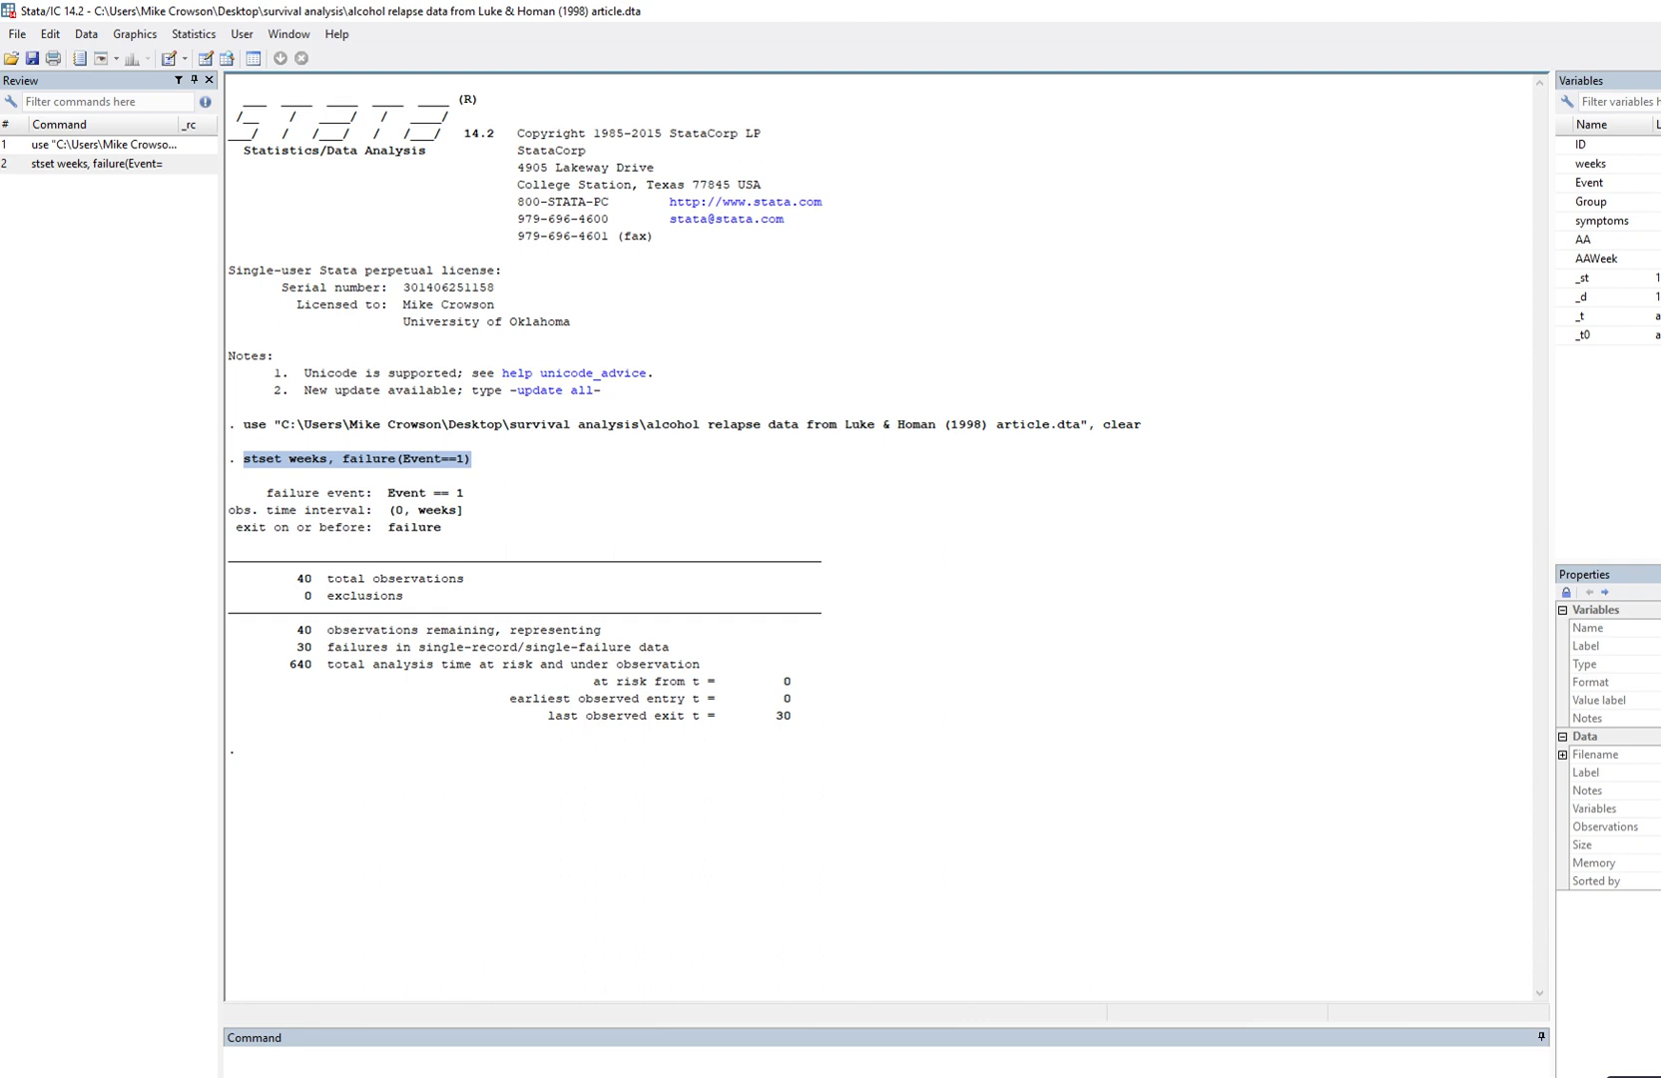
pyautogui.click(225, 1054)
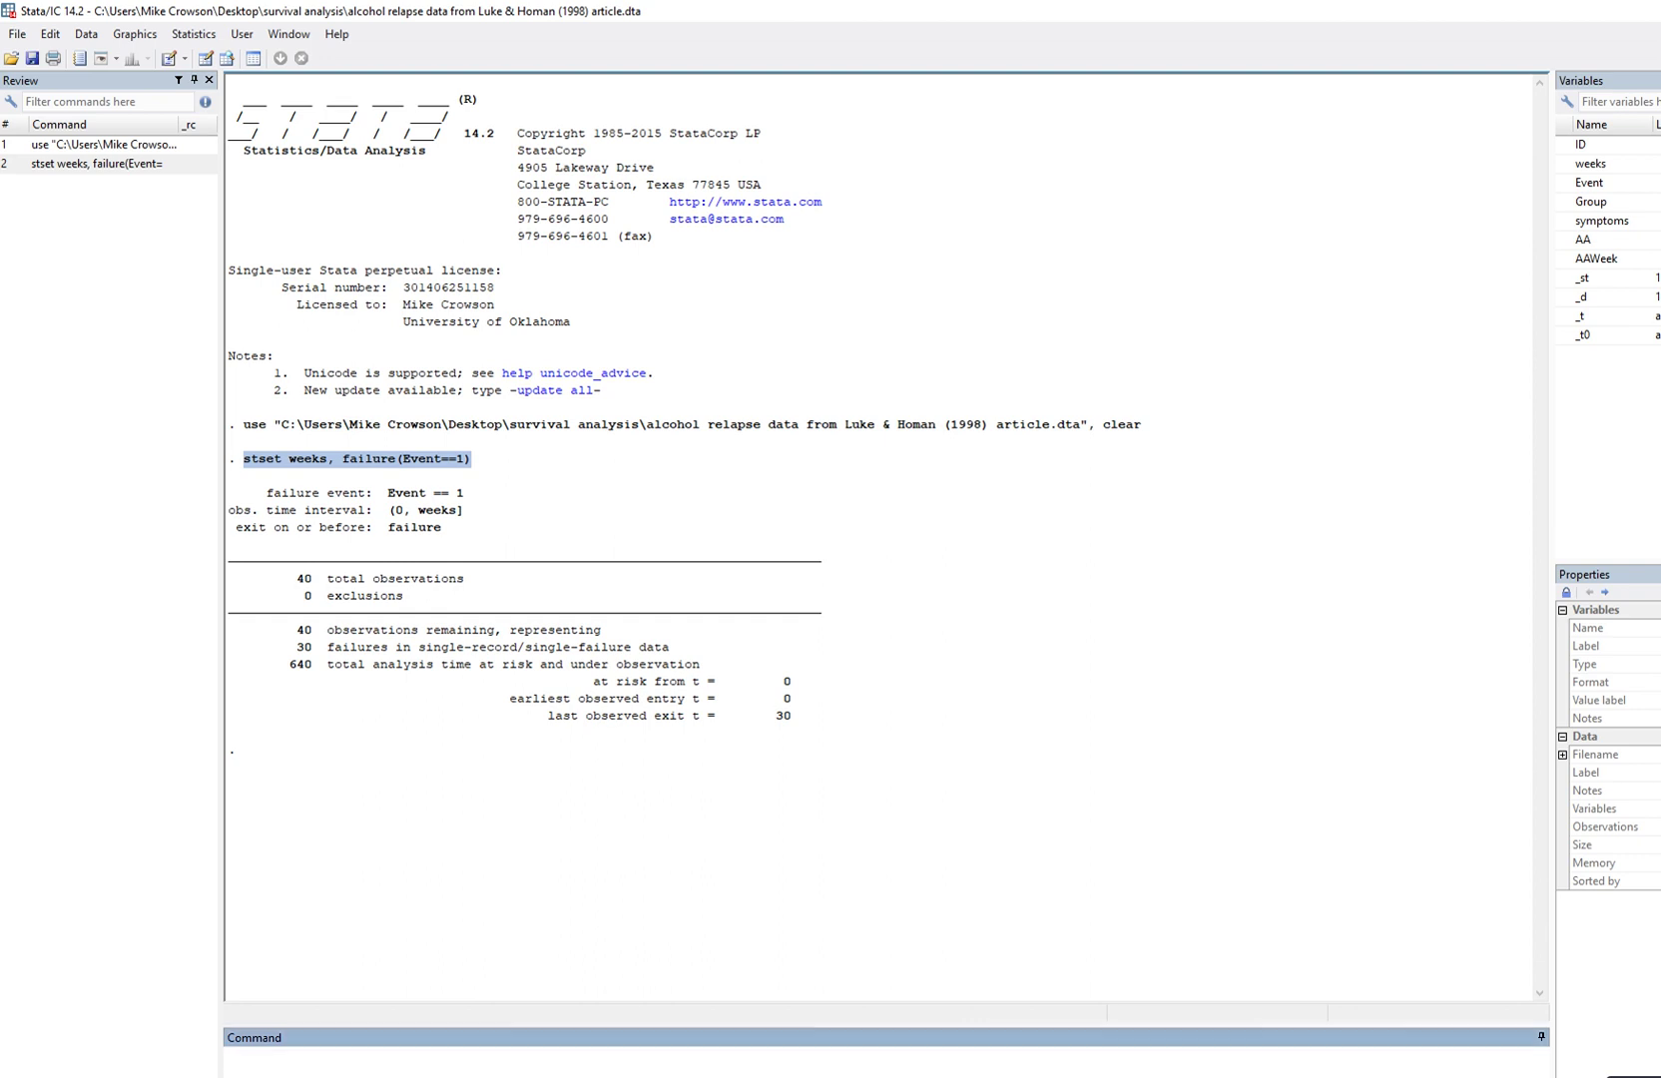
pyautogui.hotkey('ctrl', 'v')
pyautogui.moveTo(264, 1054); pyautogui.dragTo(224, 1054)
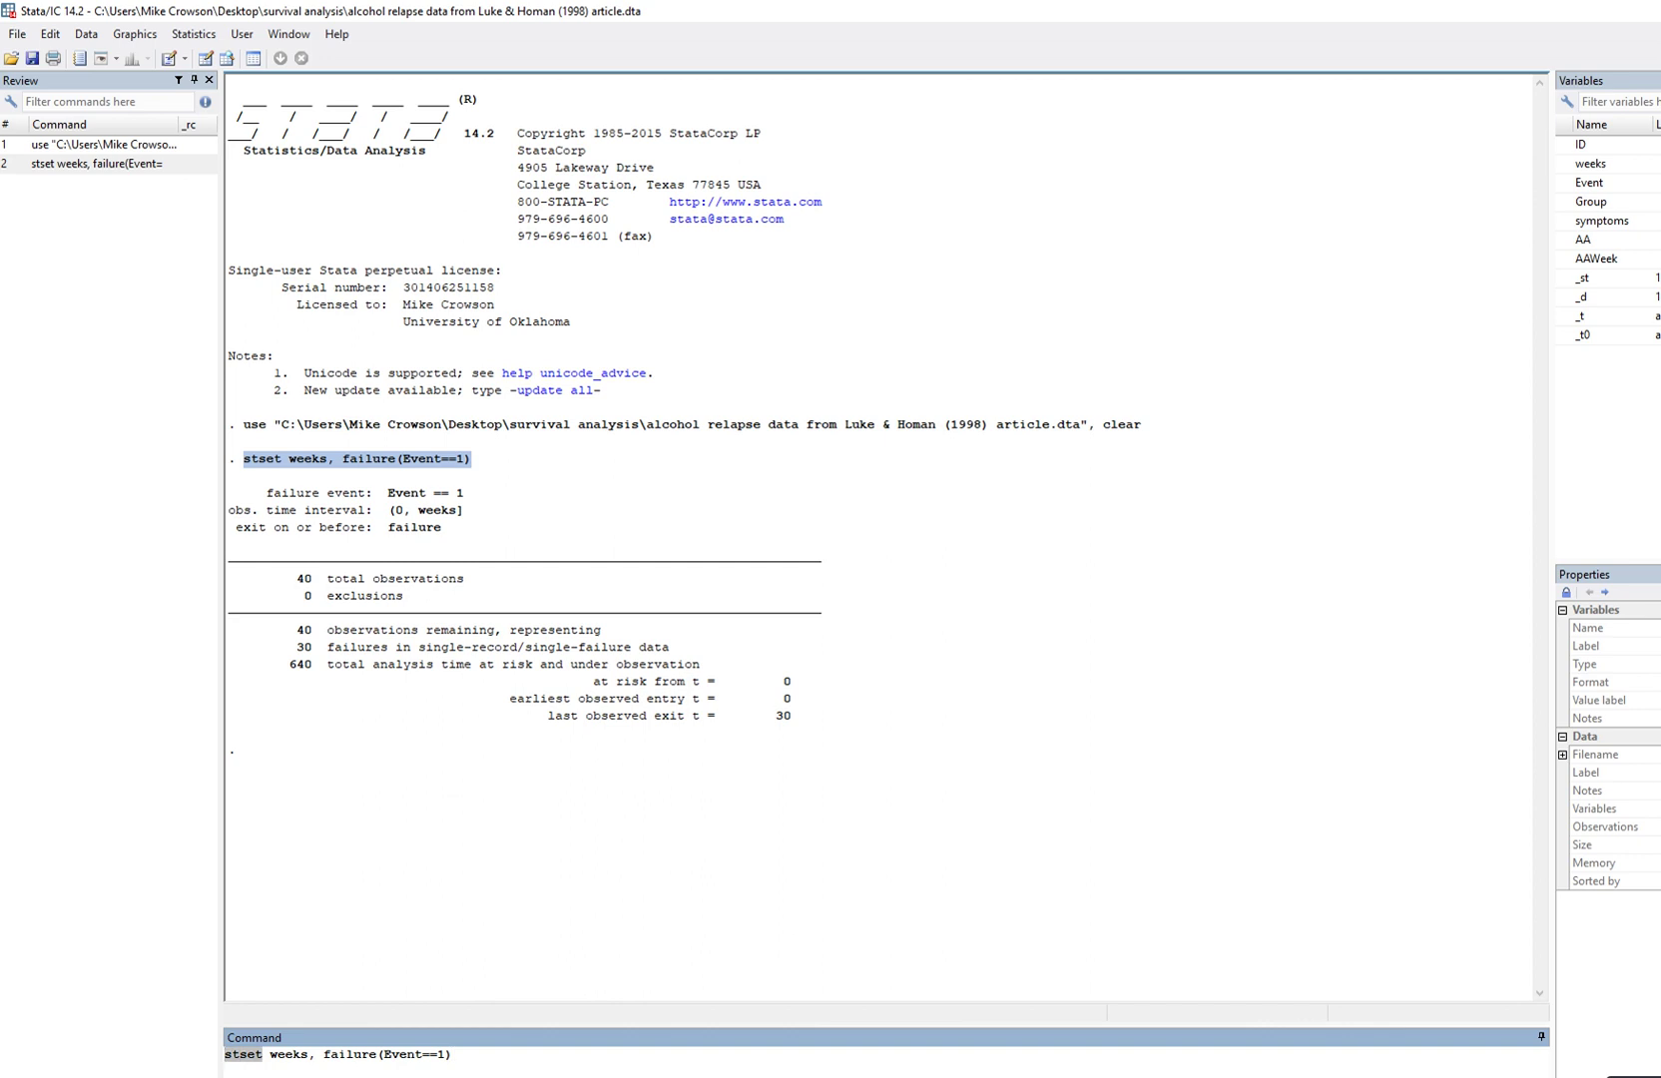
pyautogui.moveTo(270, 1054); pyautogui.dragTo(308, 1054)
pyautogui.click(313, 1054)
pyautogui.moveTo(323, 1054); pyautogui.dragTo(376, 1054)
pyautogui.click(382, 1054)
pyautogui.moveTo(383, 1054); pyautogui.dragTo(422, 1054)
pyautogui.click(441, 1054)
pyautogui.press('Return')
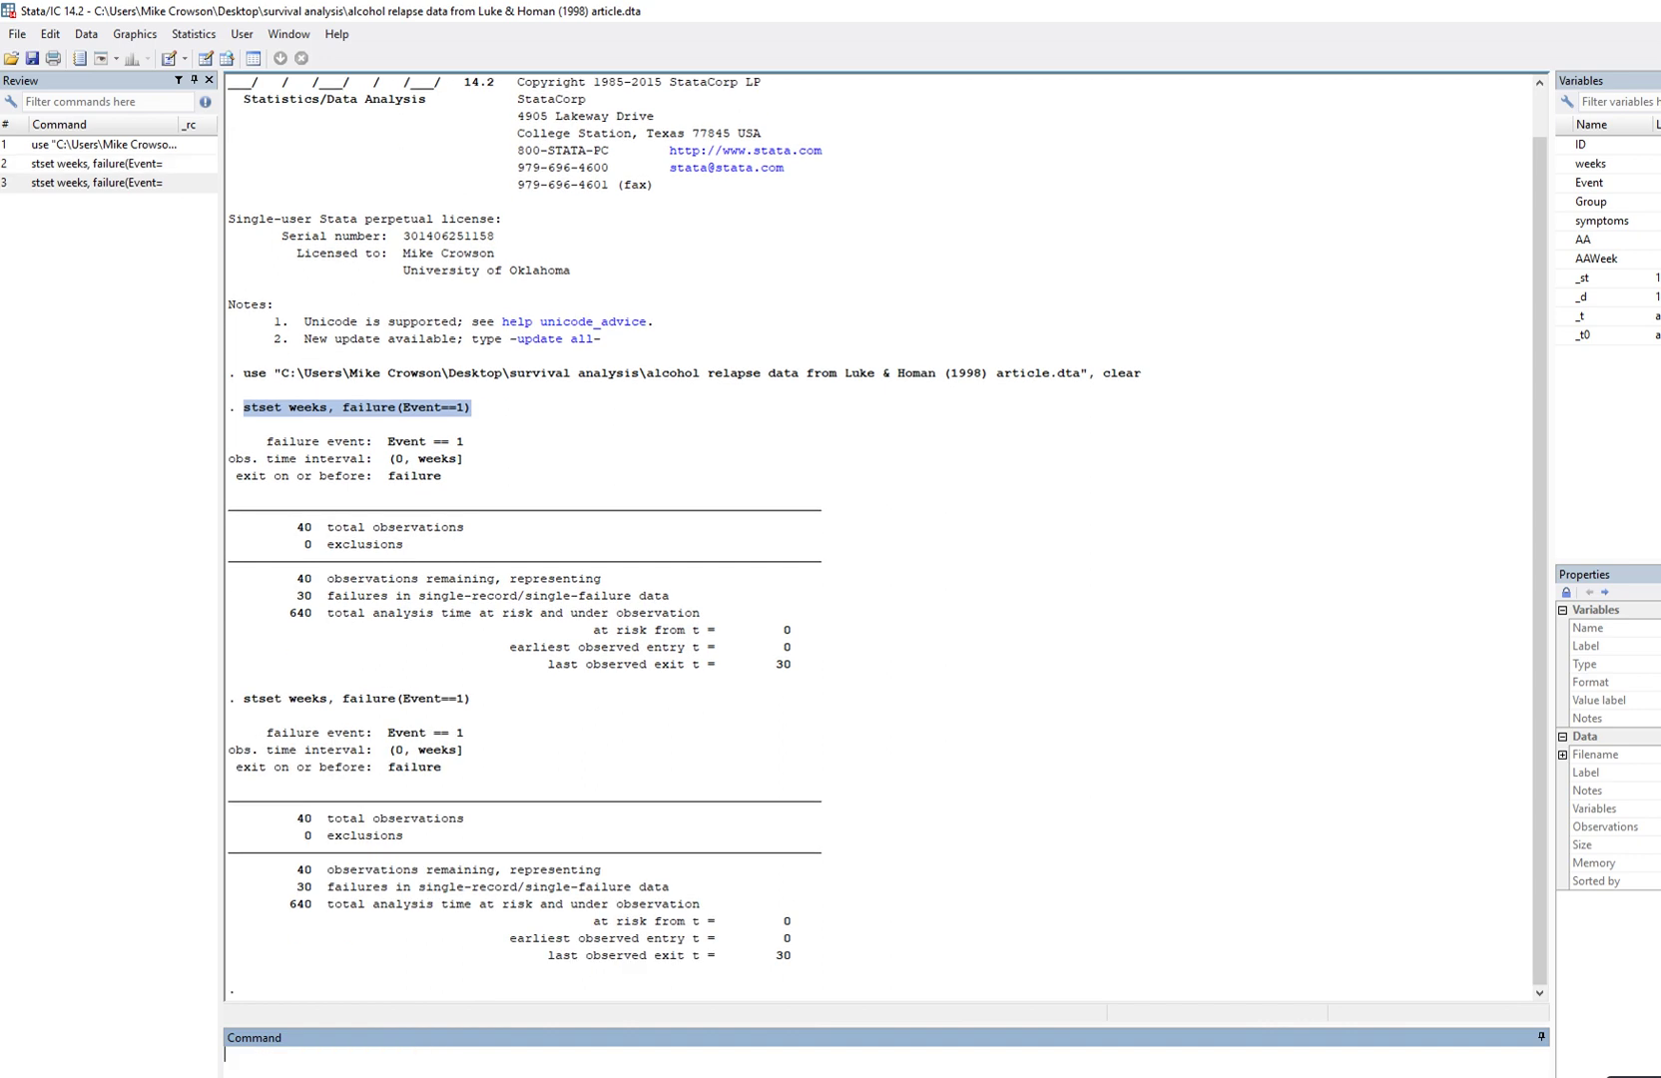
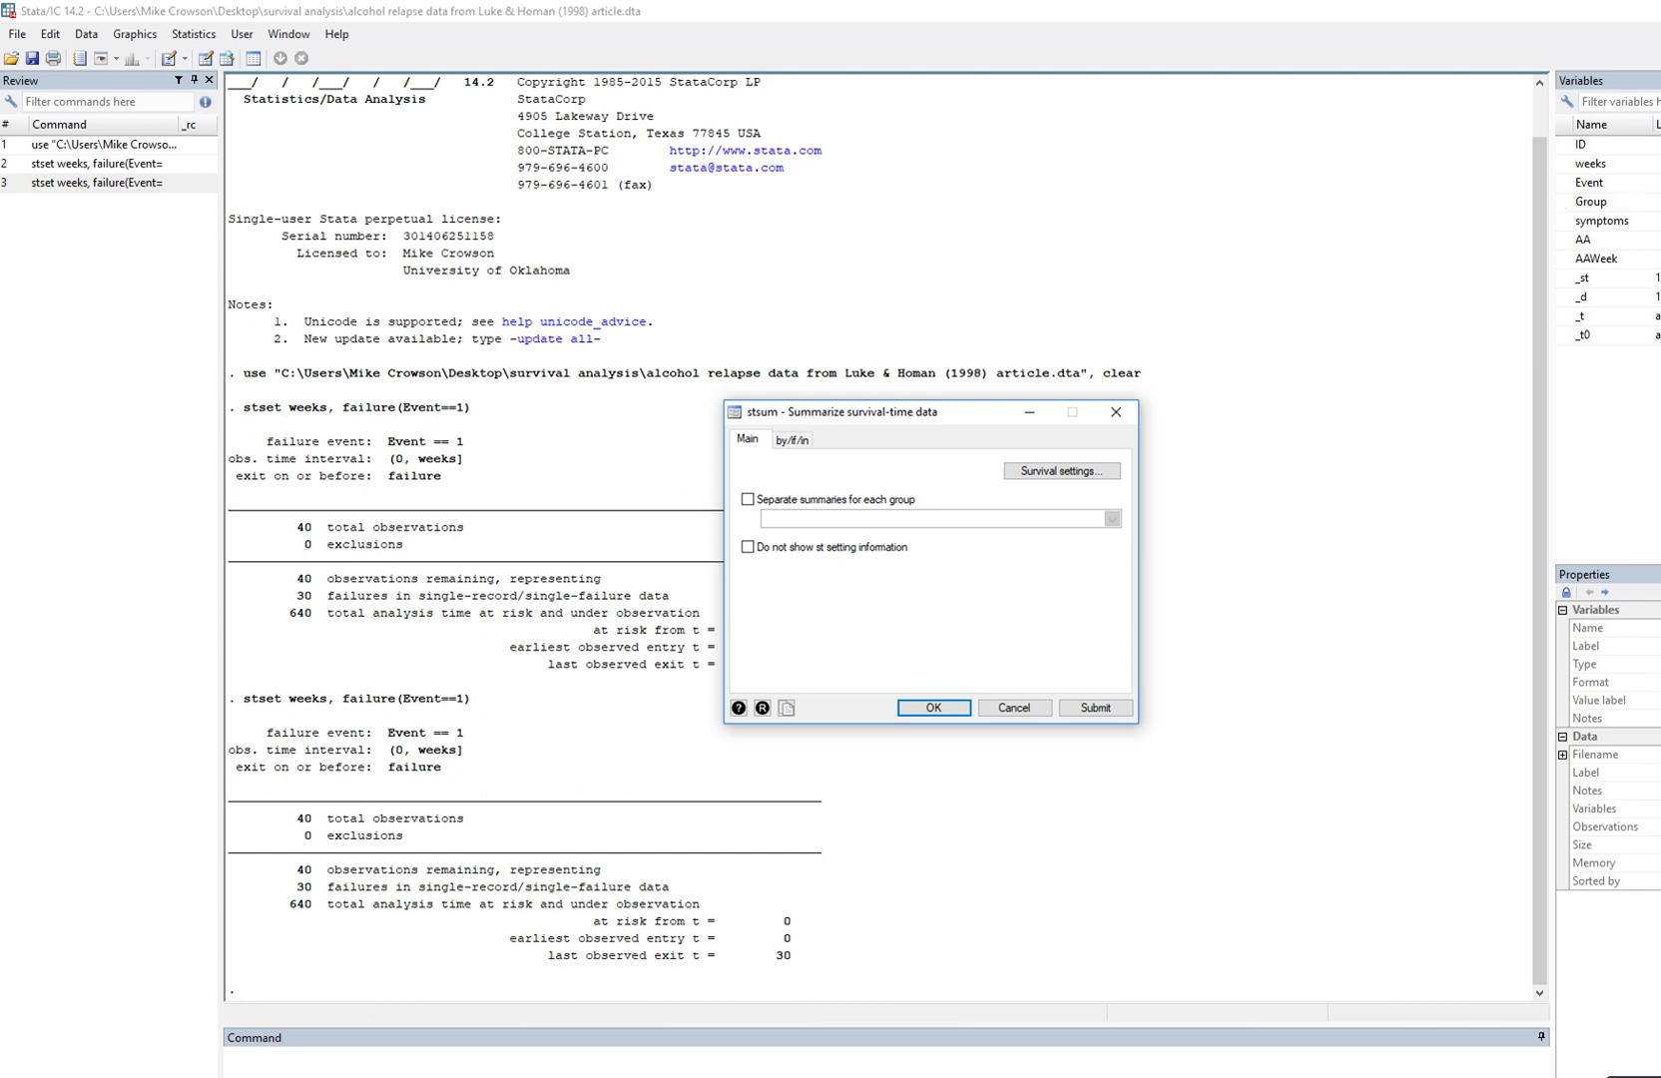
# Run stsum to summarize the survival-time data for the whole sample.
pyautogui.click(747, 499)
pyautogui.press('Return')
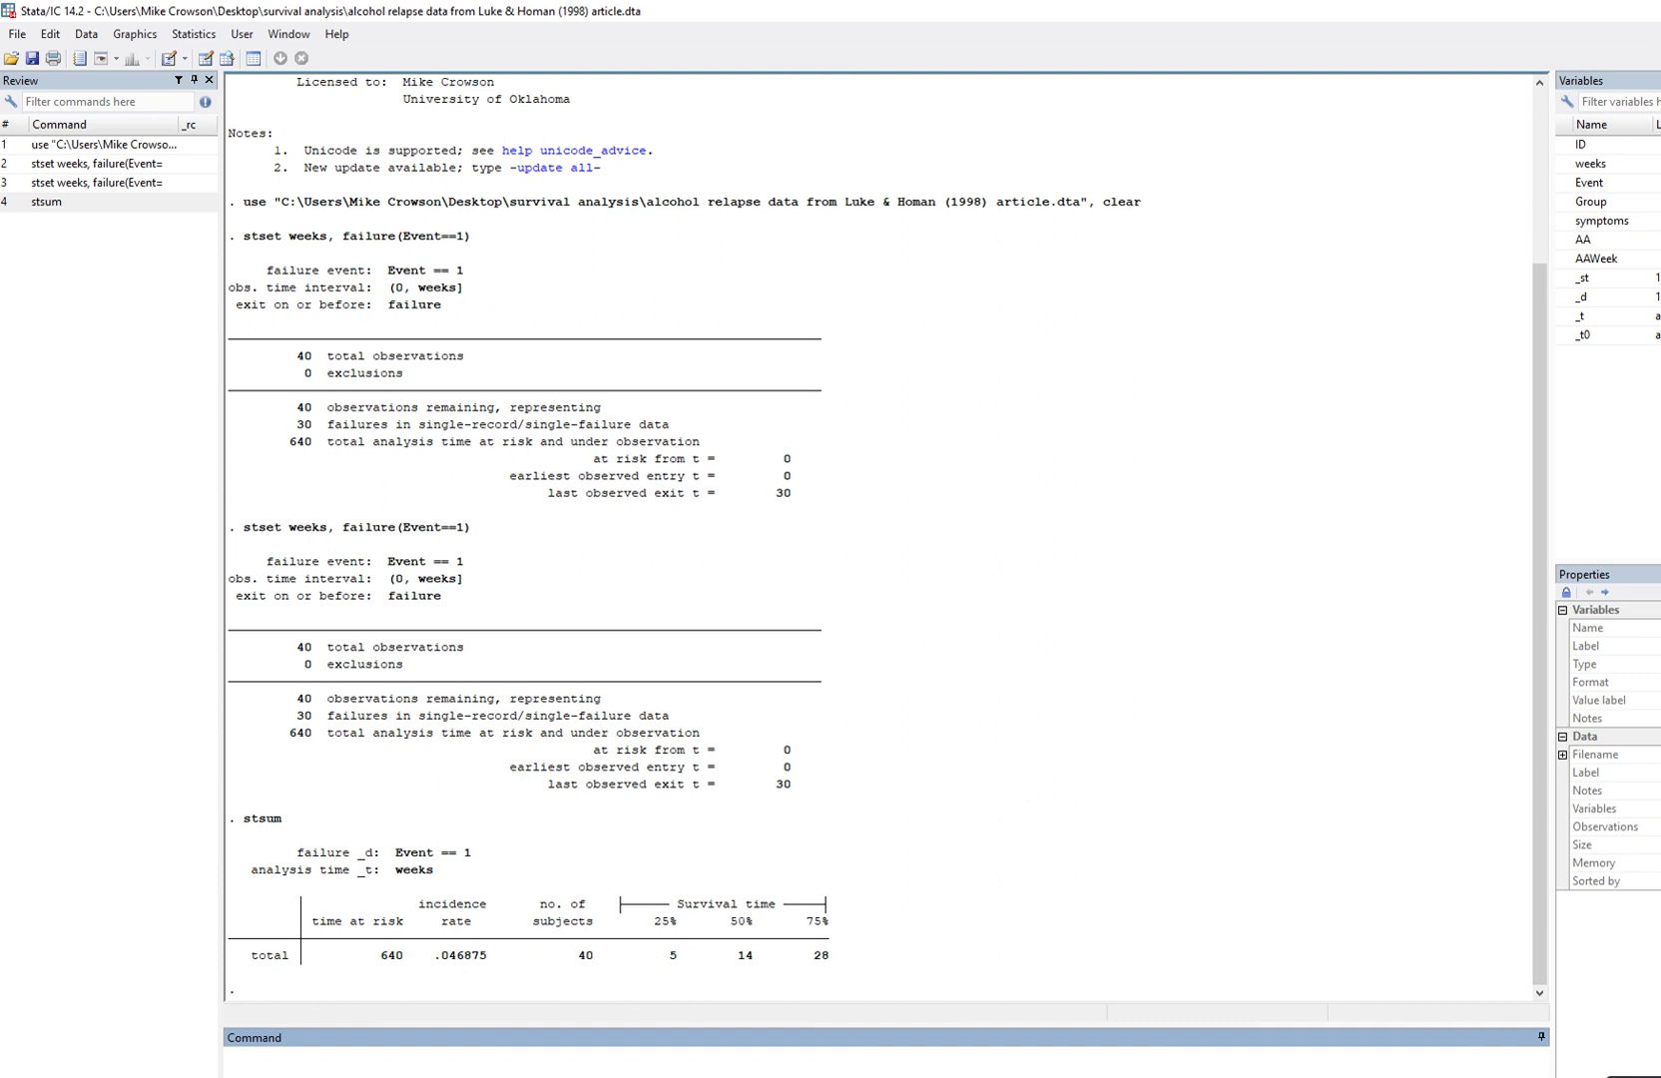
# Summarize the survival-time data again with separate summaries for each level of Group.
pyautogui.click(194, 34)
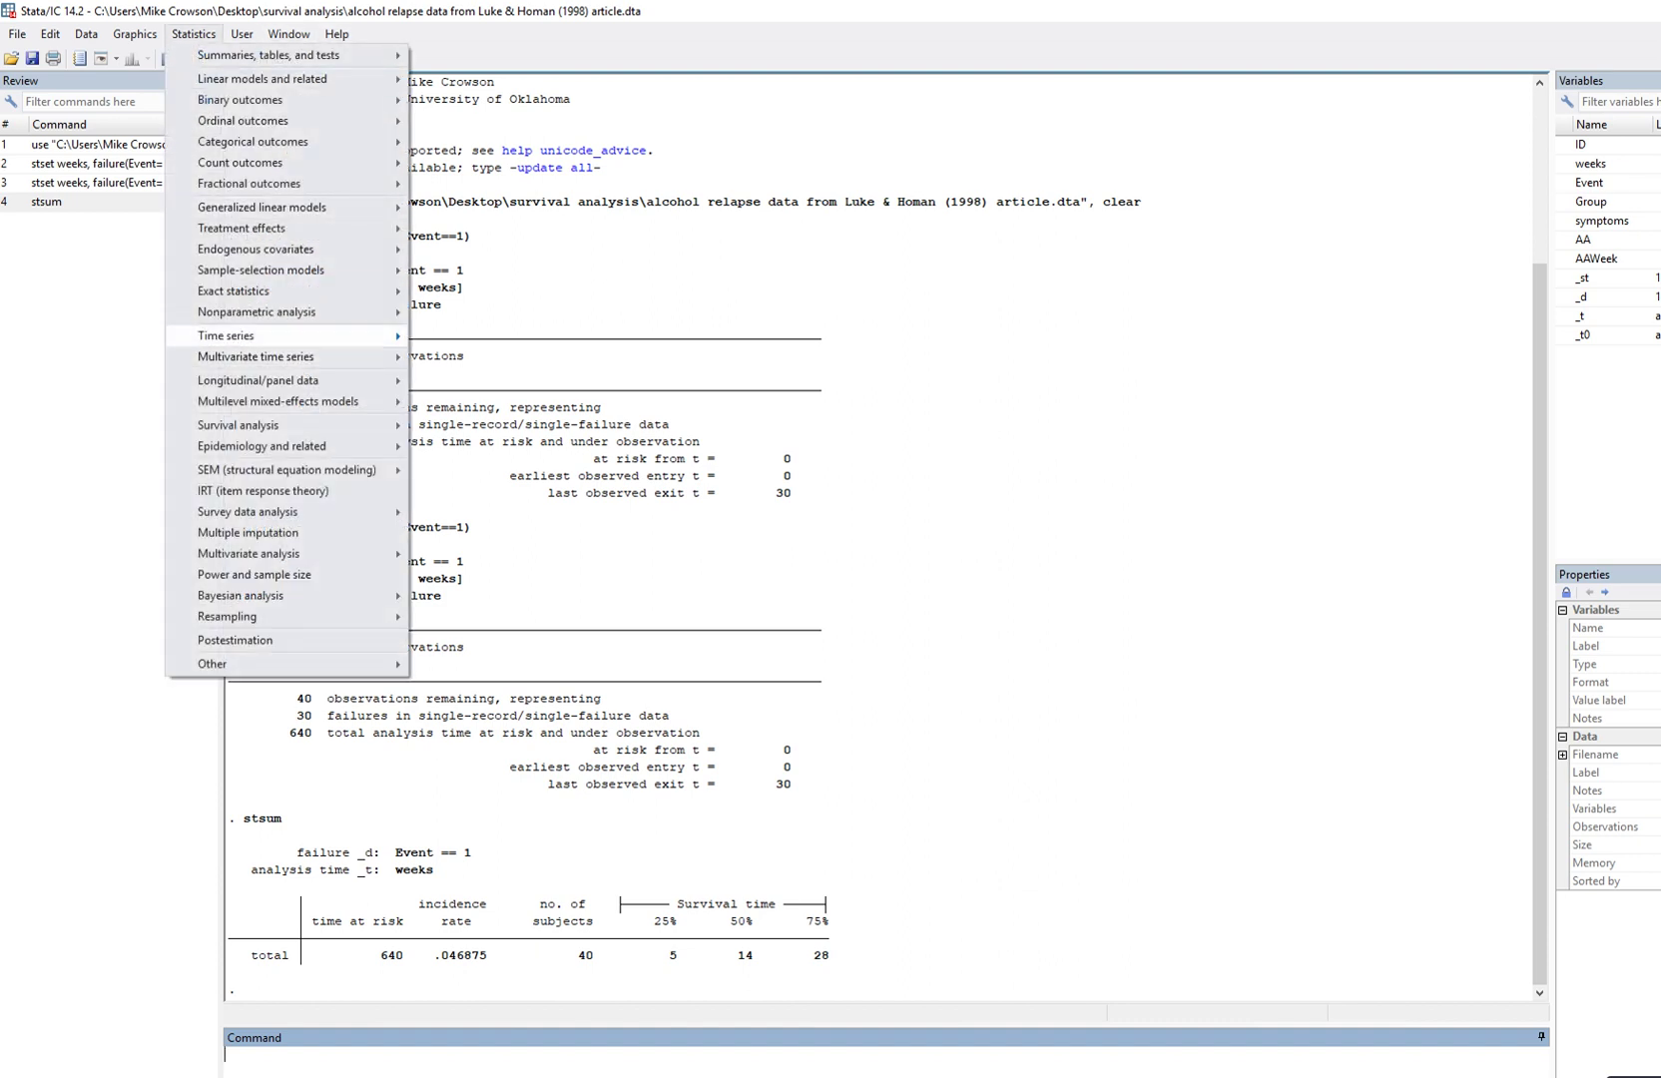
pyautogui.moveTo(240, 425)
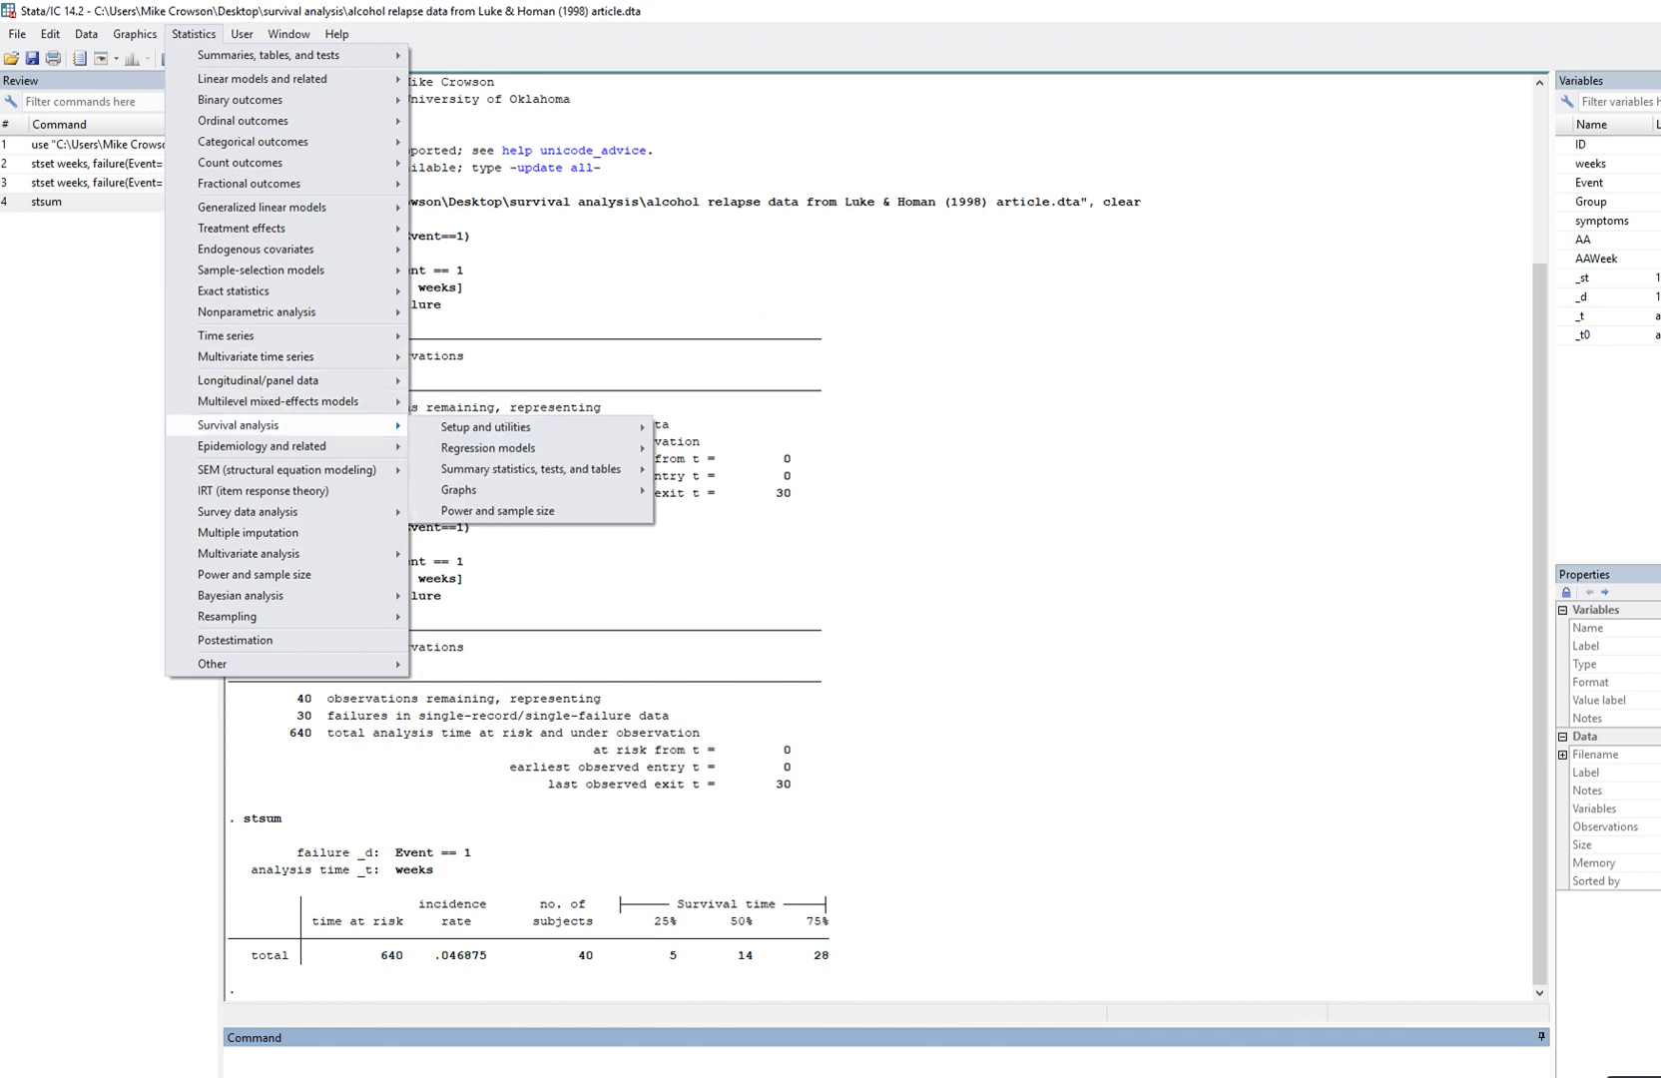
pyautogui.moveTo(486, 426)
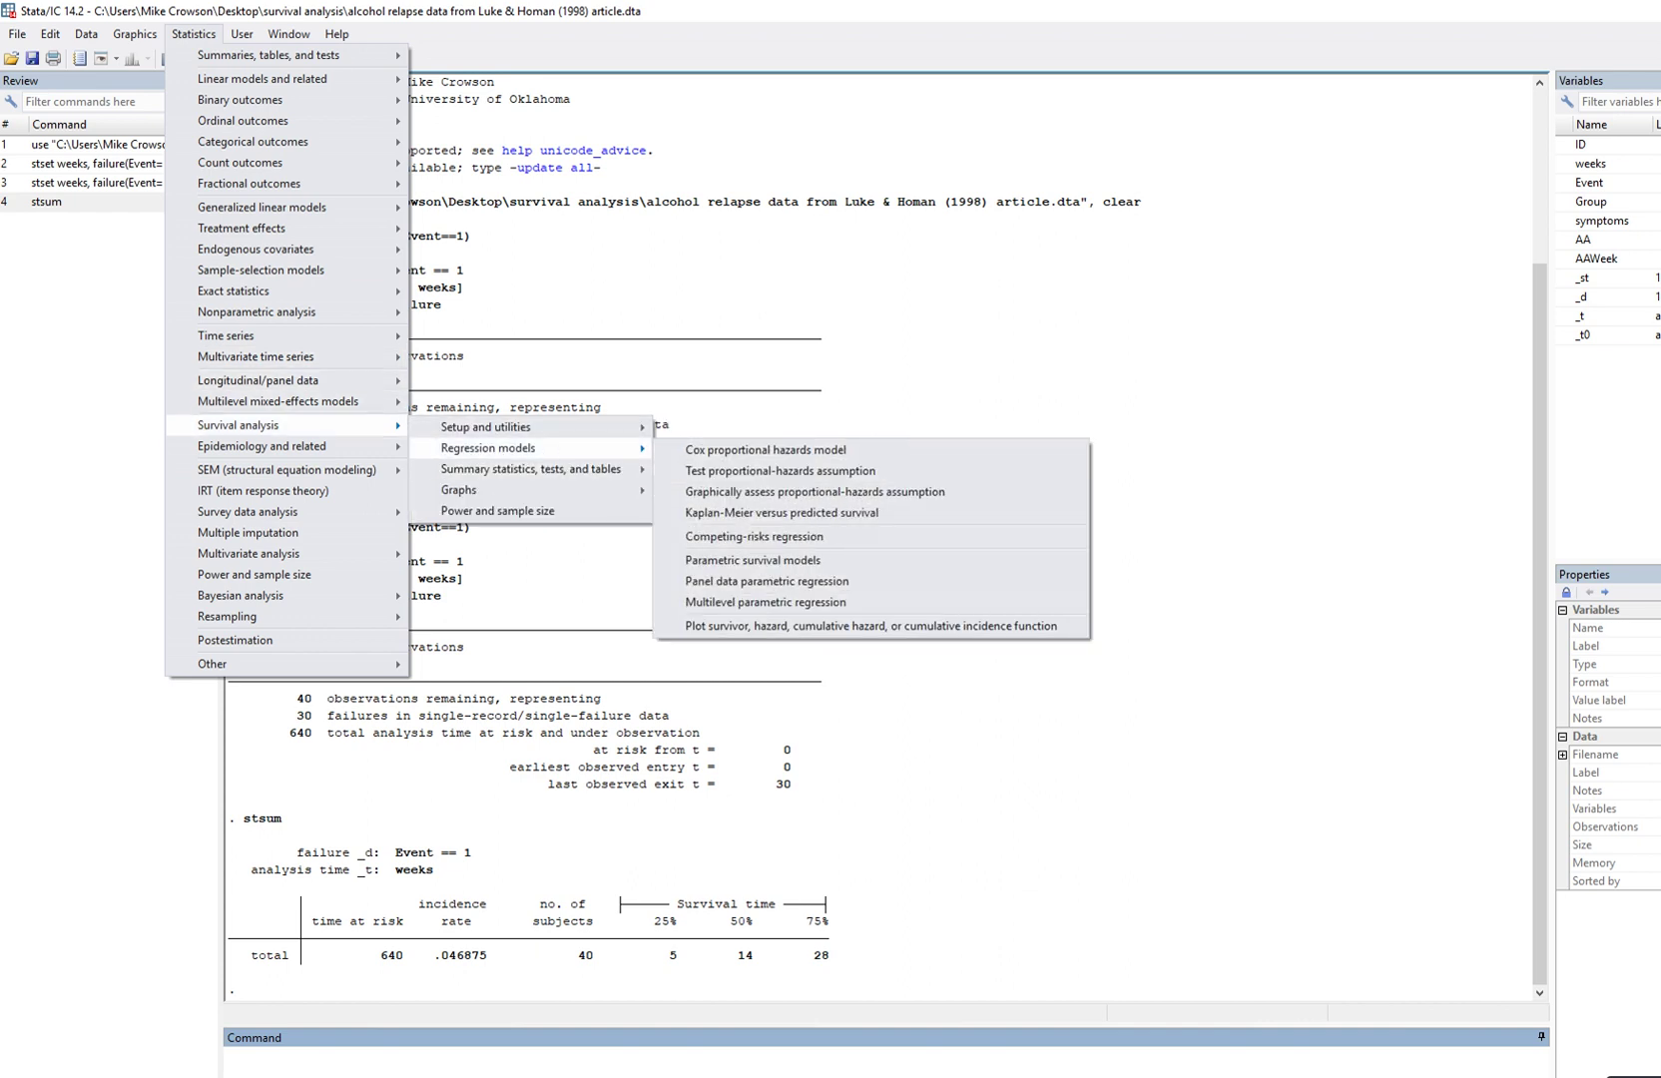
pyautogui.moveTo(529, 469)
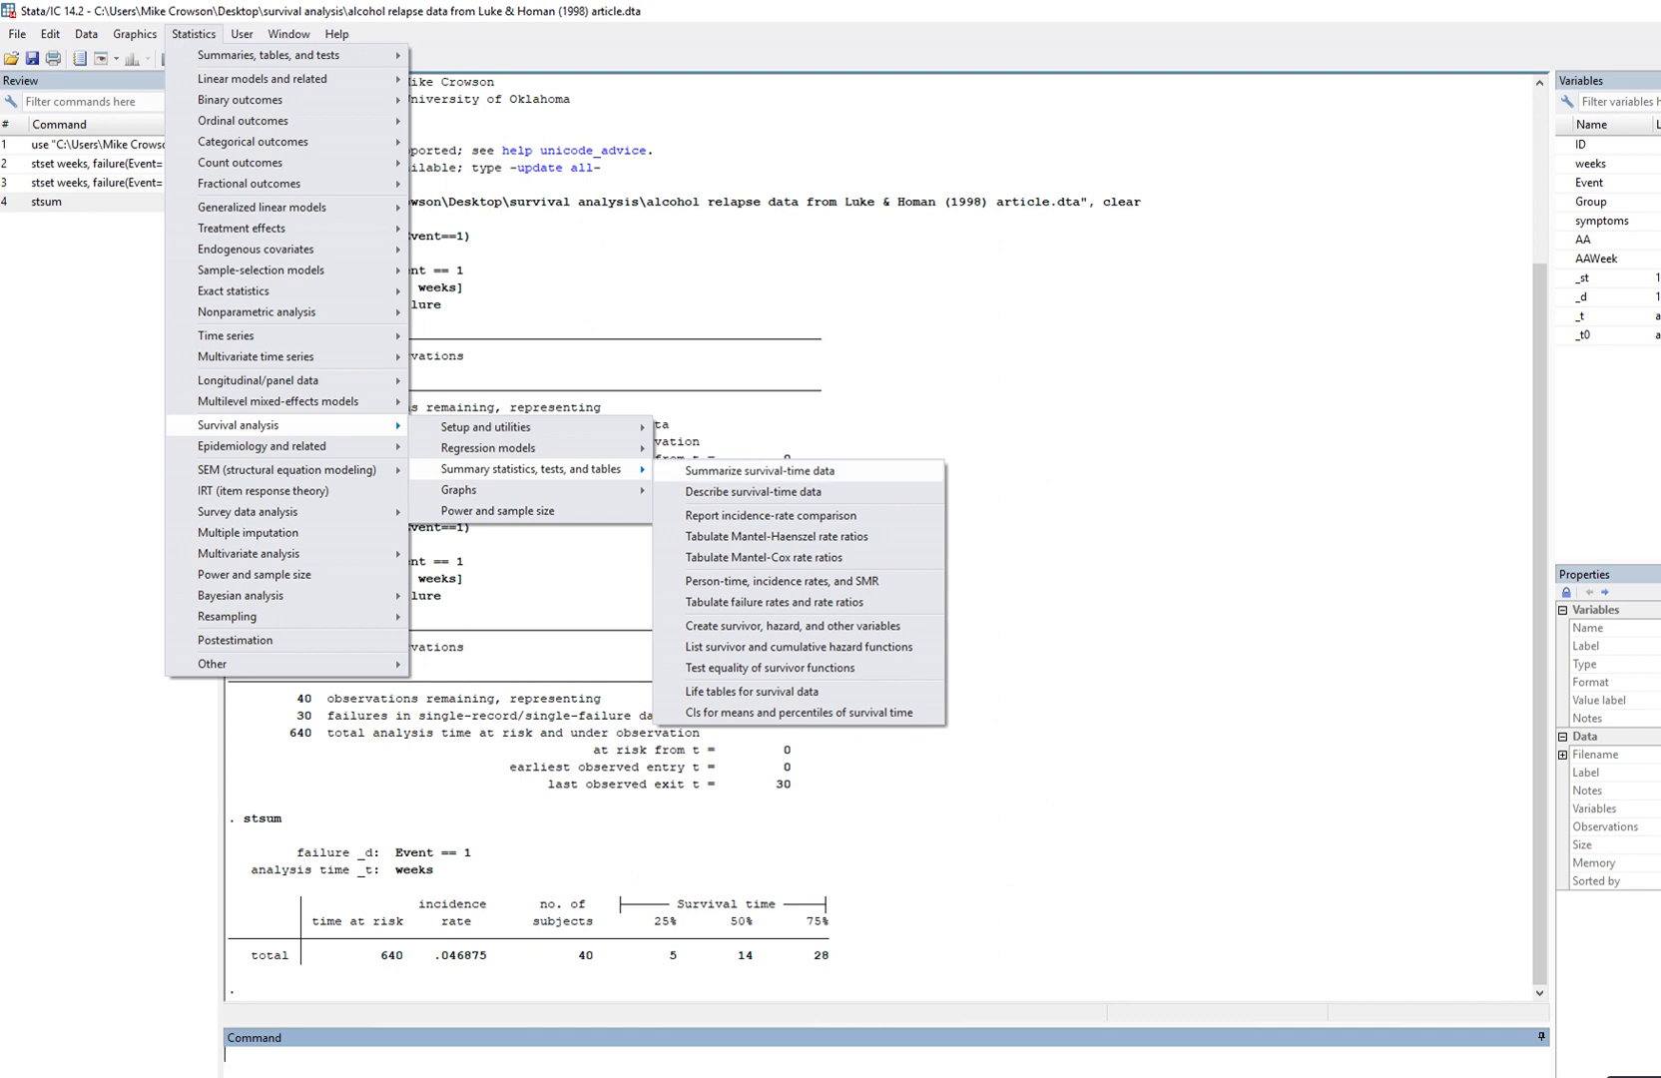
pyautogui.click(759, 470)
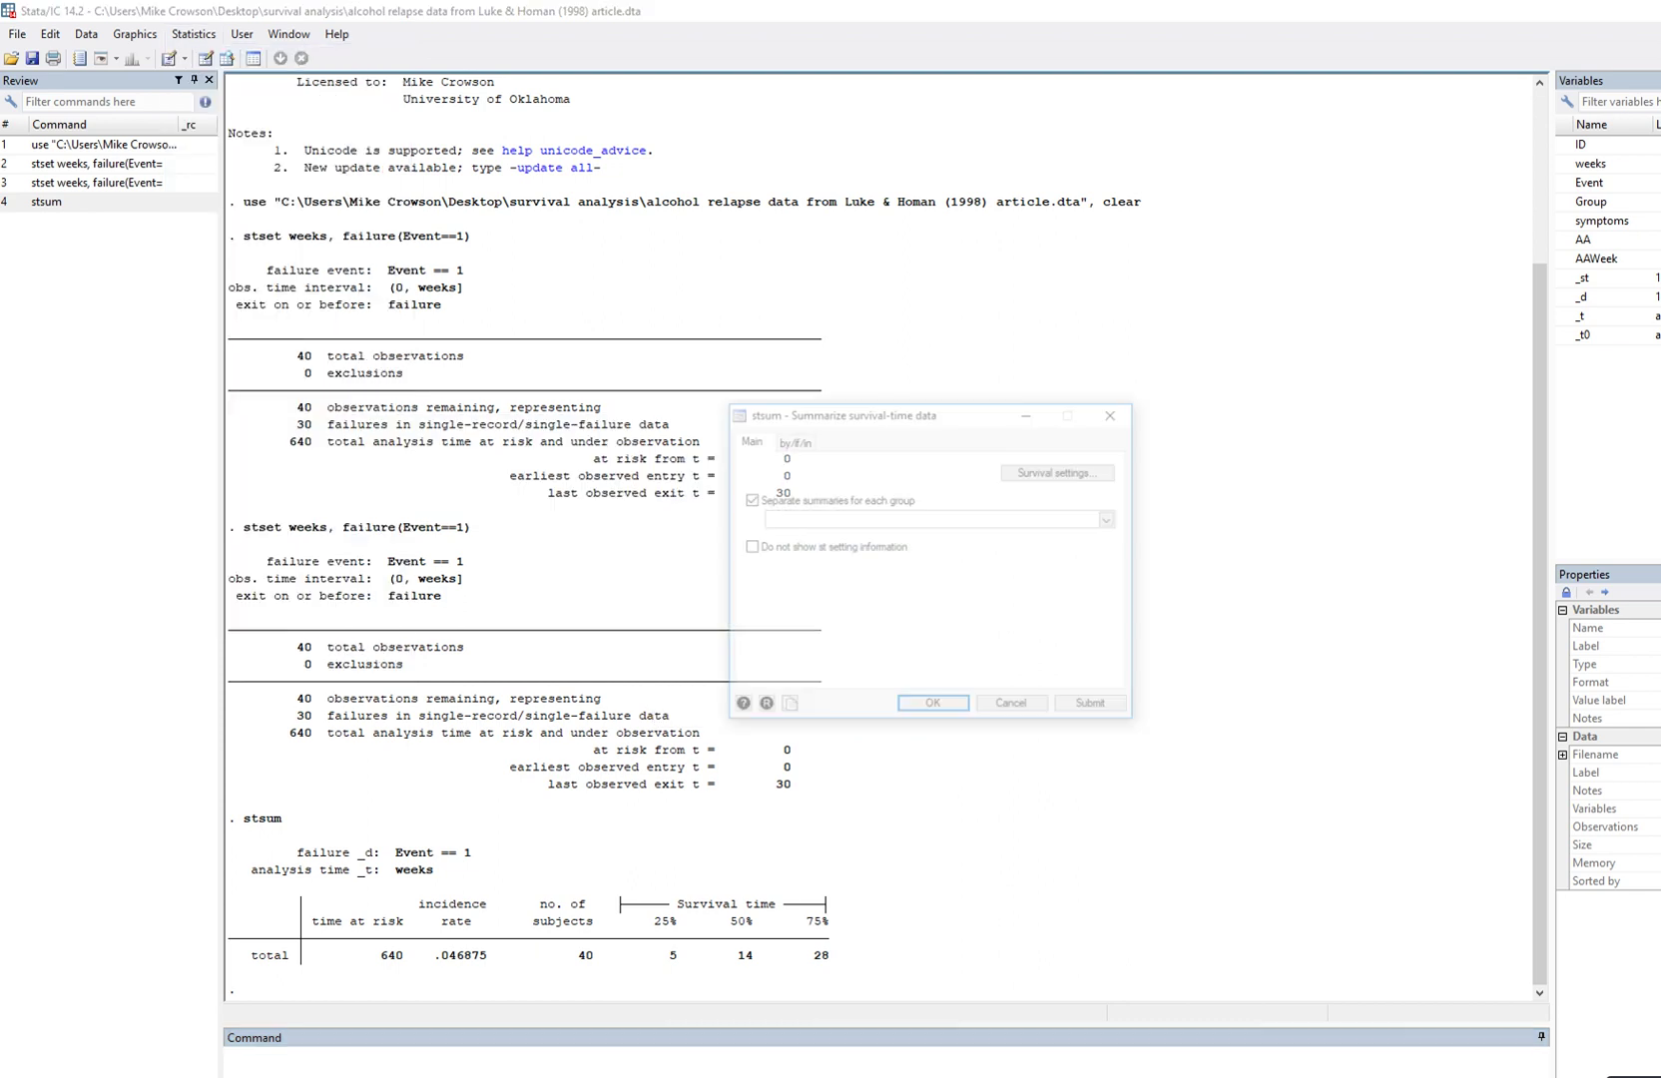
pyautogui.click(1111, 518)
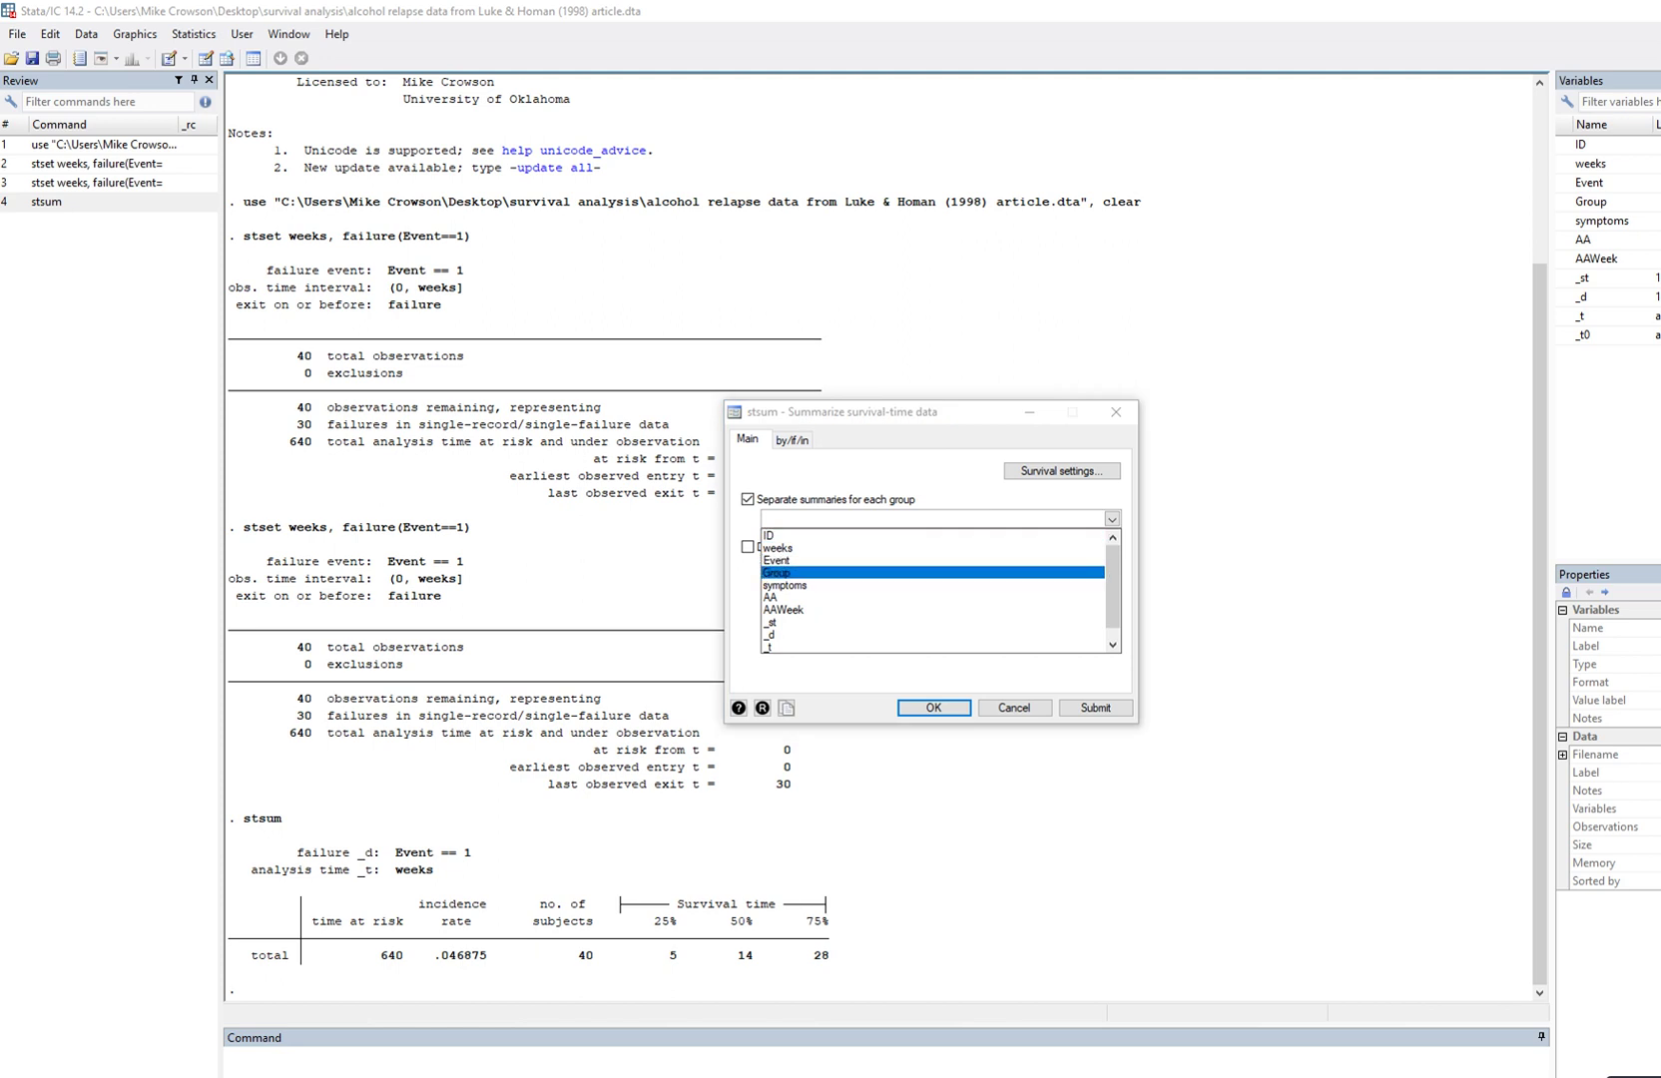
pyautogui.click(778, 572)
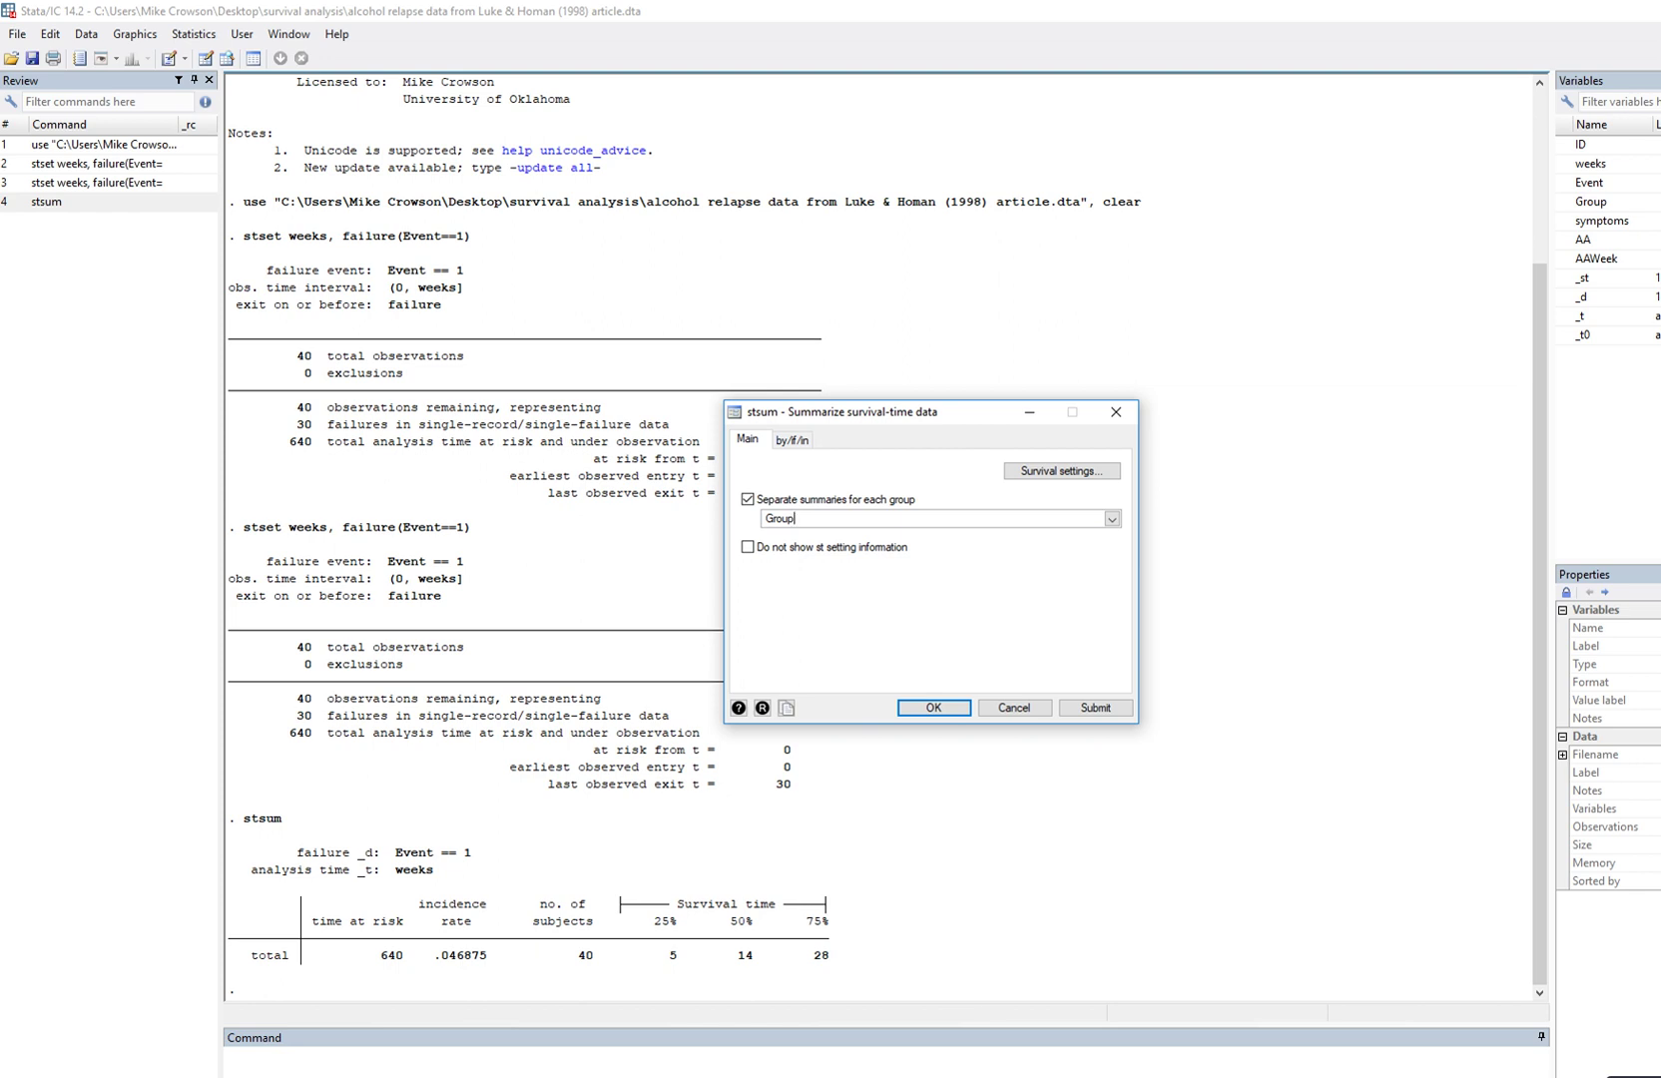
pyautogui.press('Return')
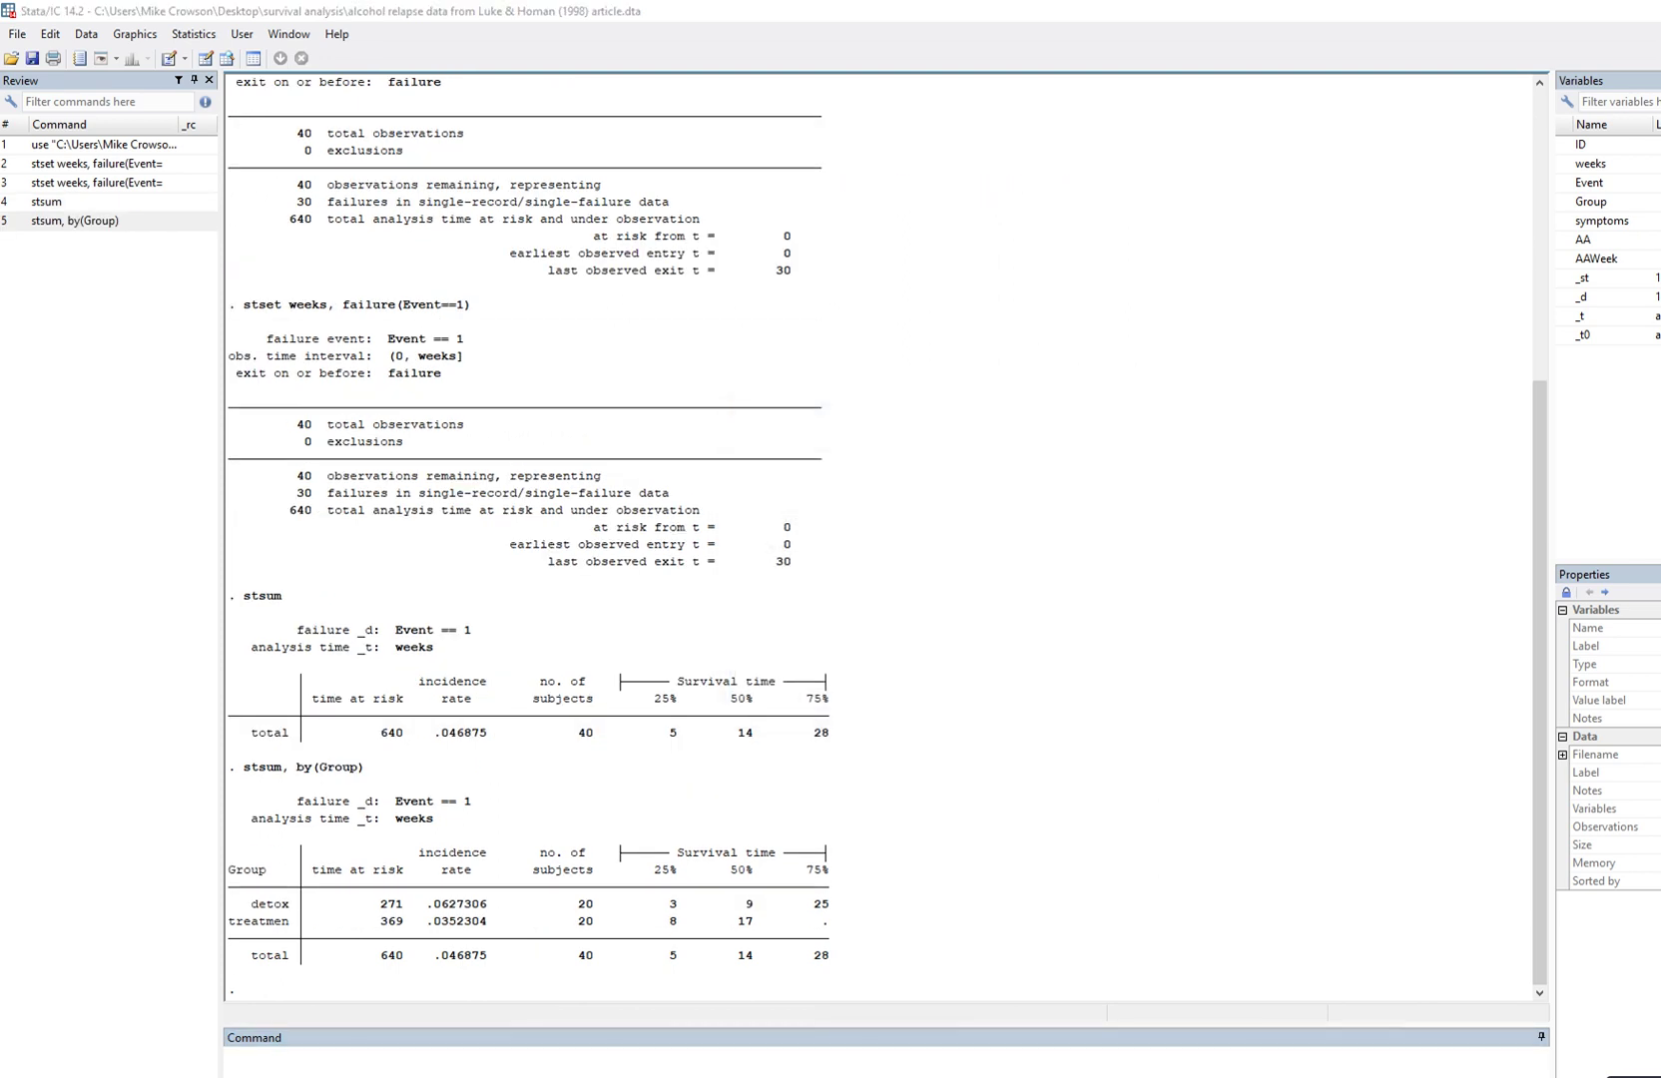
# Examine the 50% survival times of the detox and treatment groups in the grouped summary table.
pyautogui.moveTo(255, 914)
pyautogui.mouseDown()
pyautogui.moveTo(296, 921)
pyautogui.moveTo(294, 935)
pyautogui.mouseUp()
pyautogui.moveTo(720, 878); pyautogui.dragTo(757, 877)
pyautogui.moveTo(736, 912)
pyautogui.mouseDown()
pyautogui.moveTo(764, 911)
pyautogui.moveTo(759, 925)
pyautogui.mouseUp()
pyautogui.press('Escape')
# Graph the Kaplan-Meier survivor function with separate calculations by Group.
pyautogui.click(192, 34)
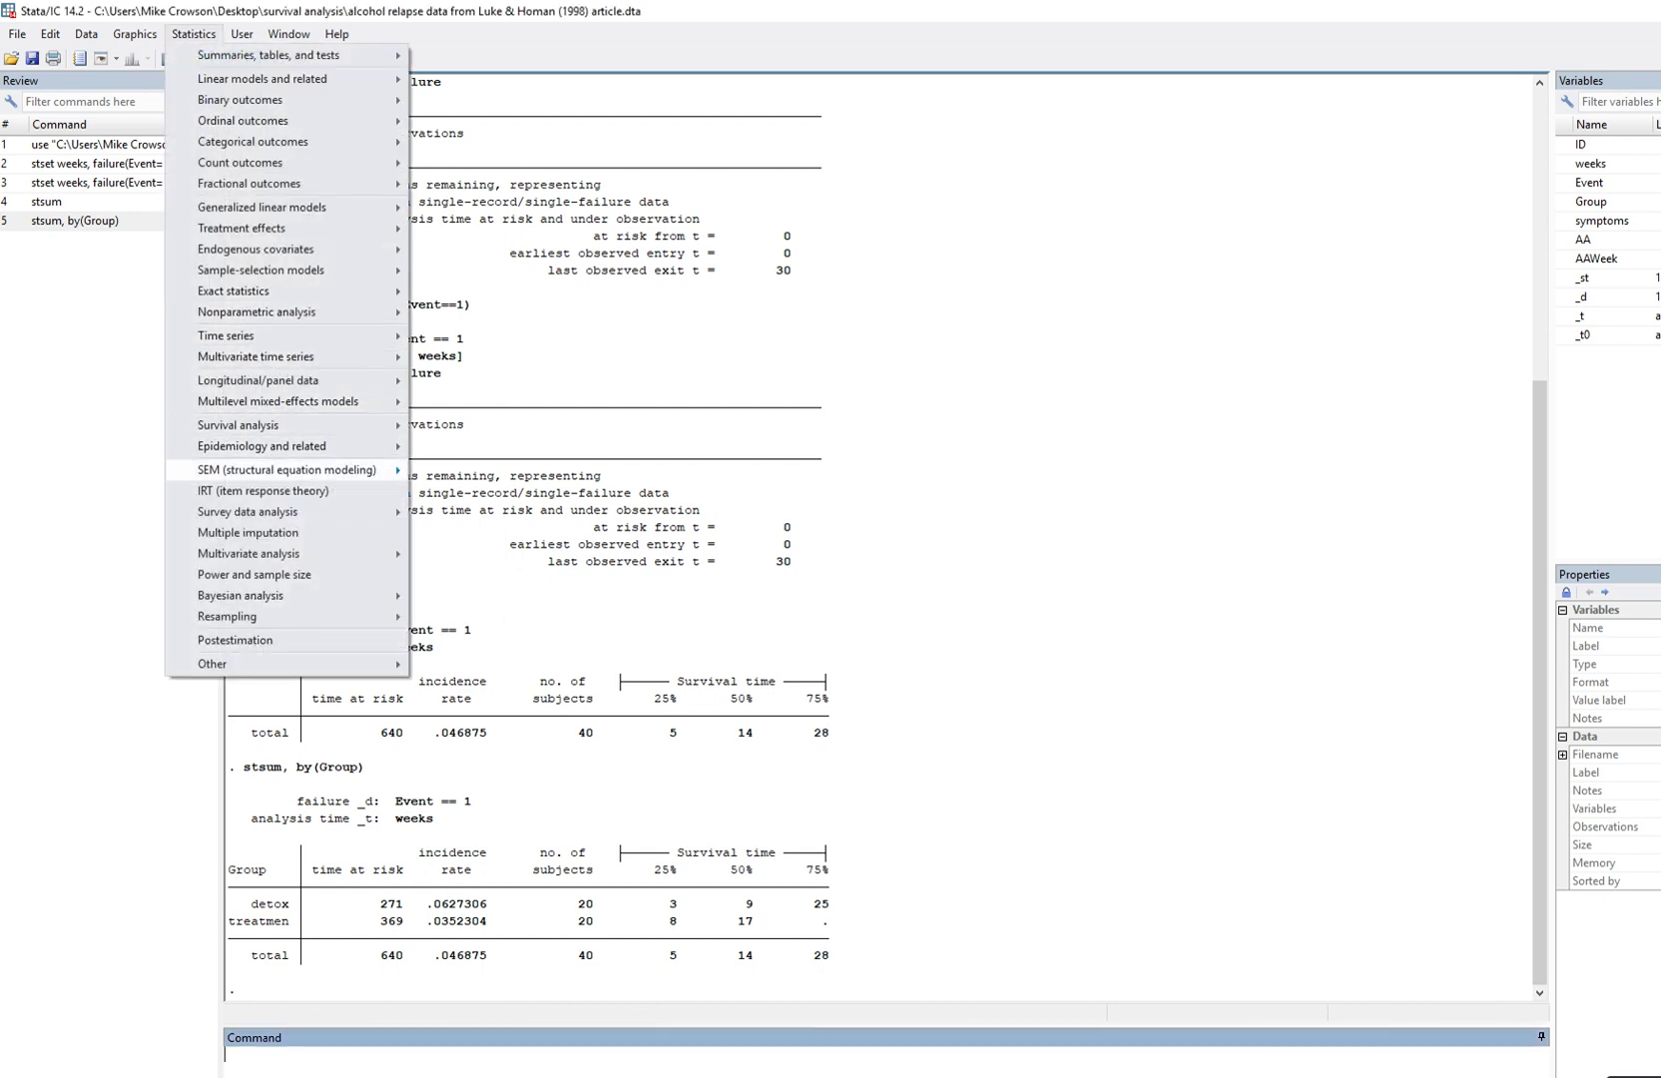
pyautogui.moveTo(238, 425)
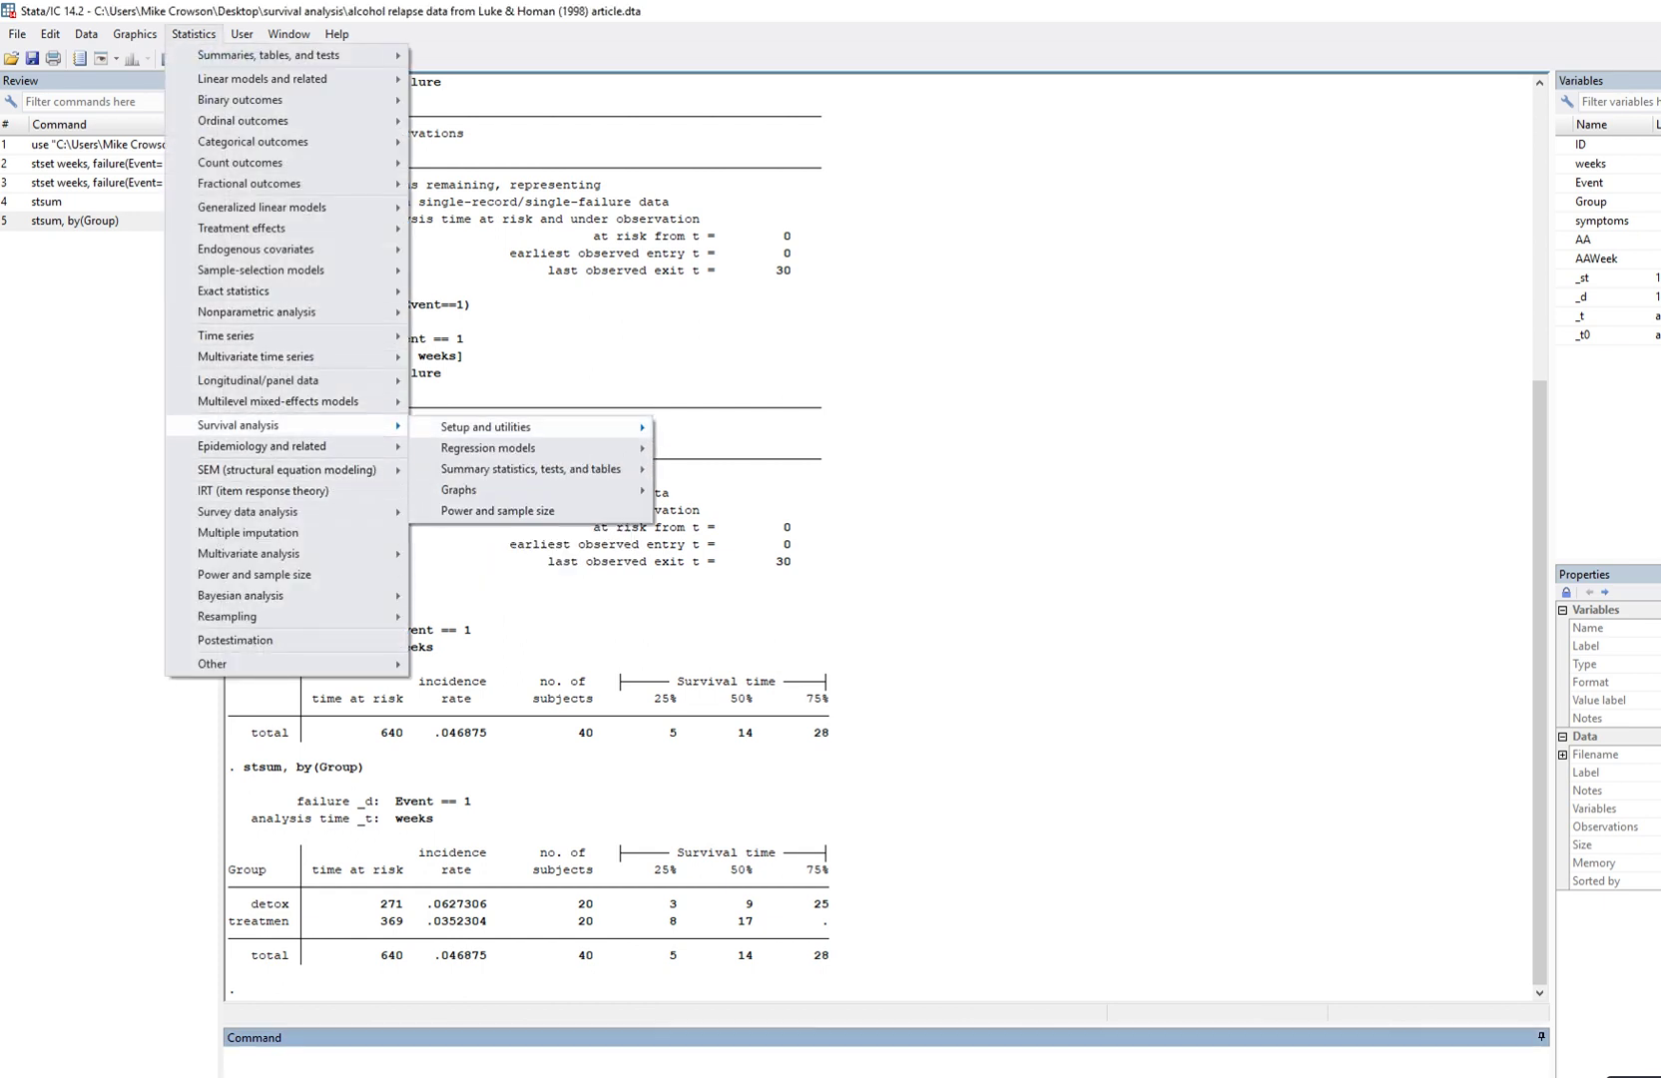
pyautogui.moveTo(486, 427)
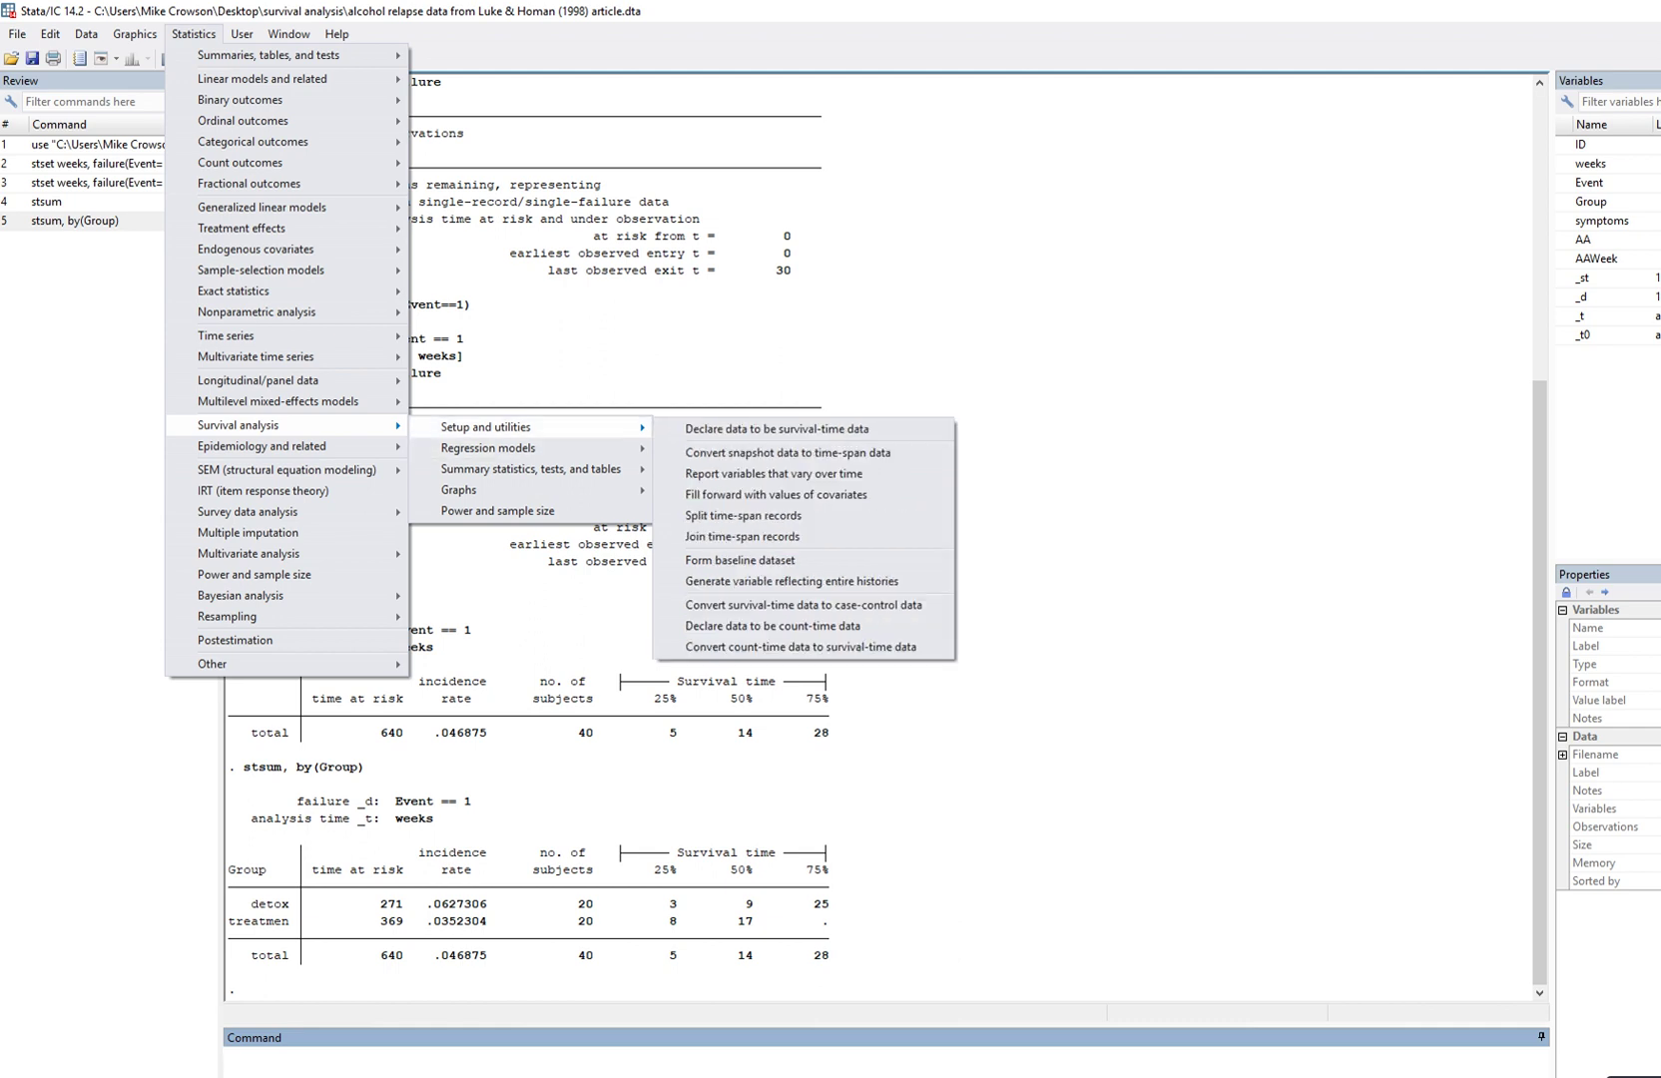
pyautogui.moveTo(530, 469)
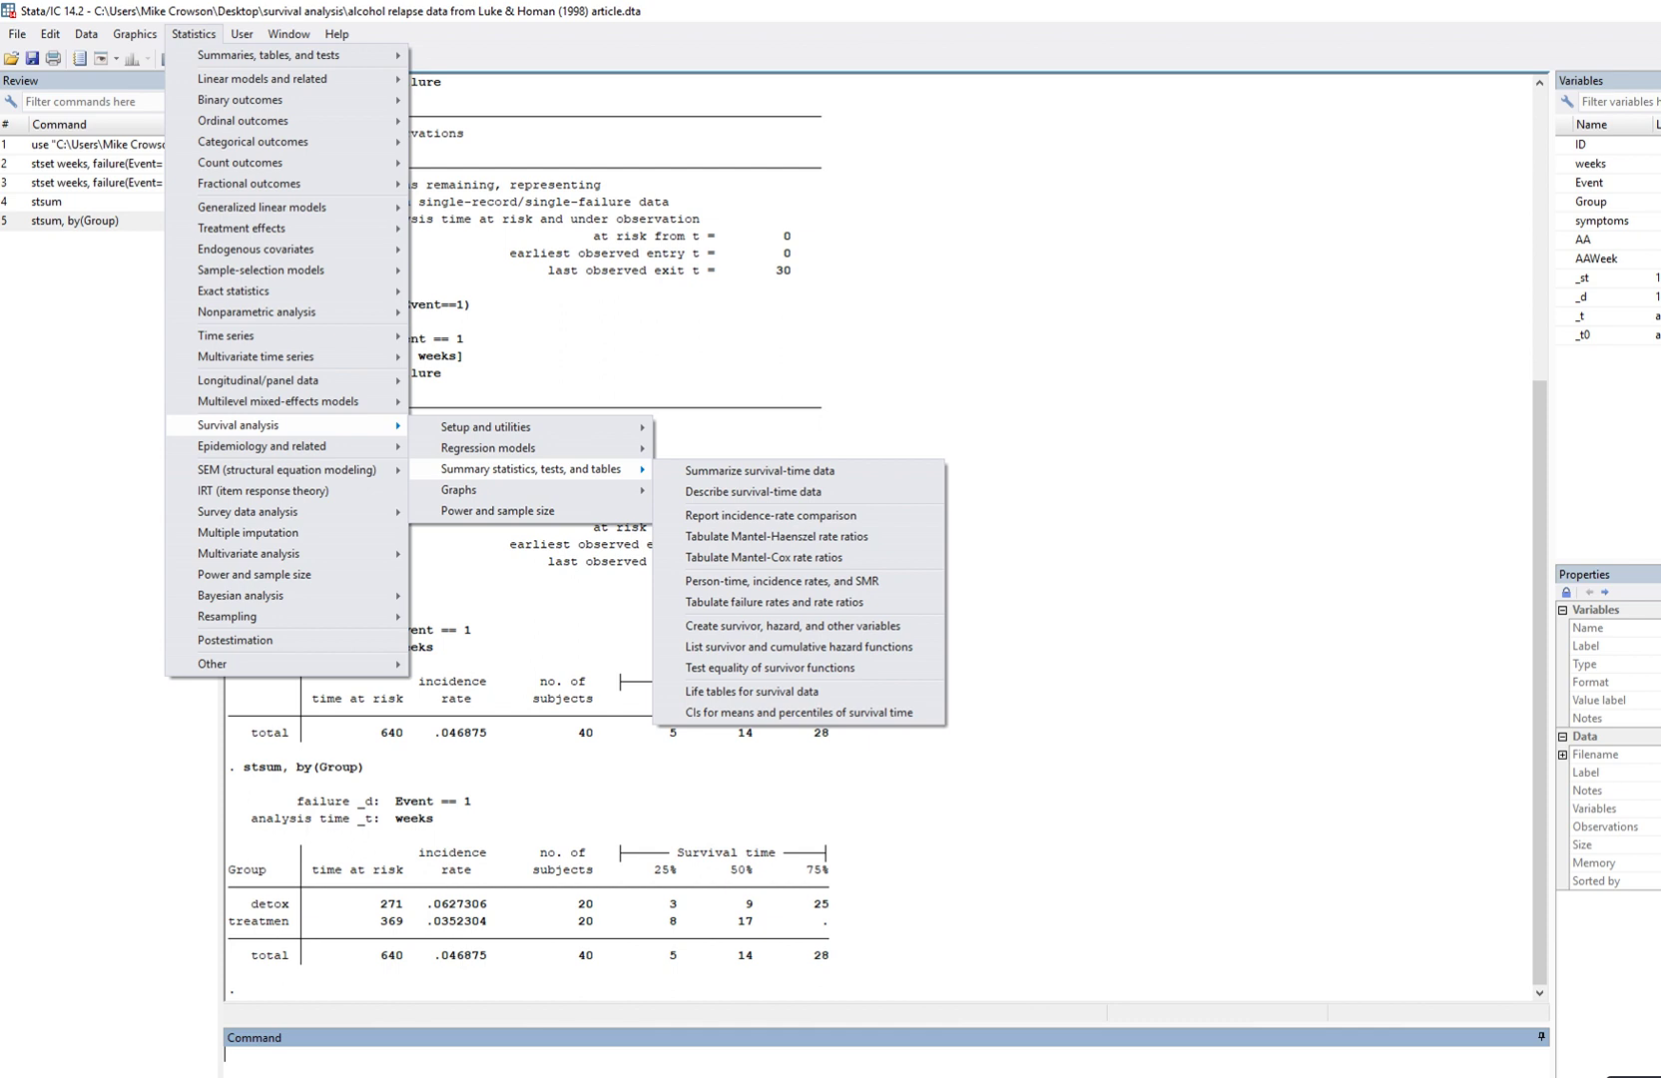
pyautogui.moveTo(469, 490)
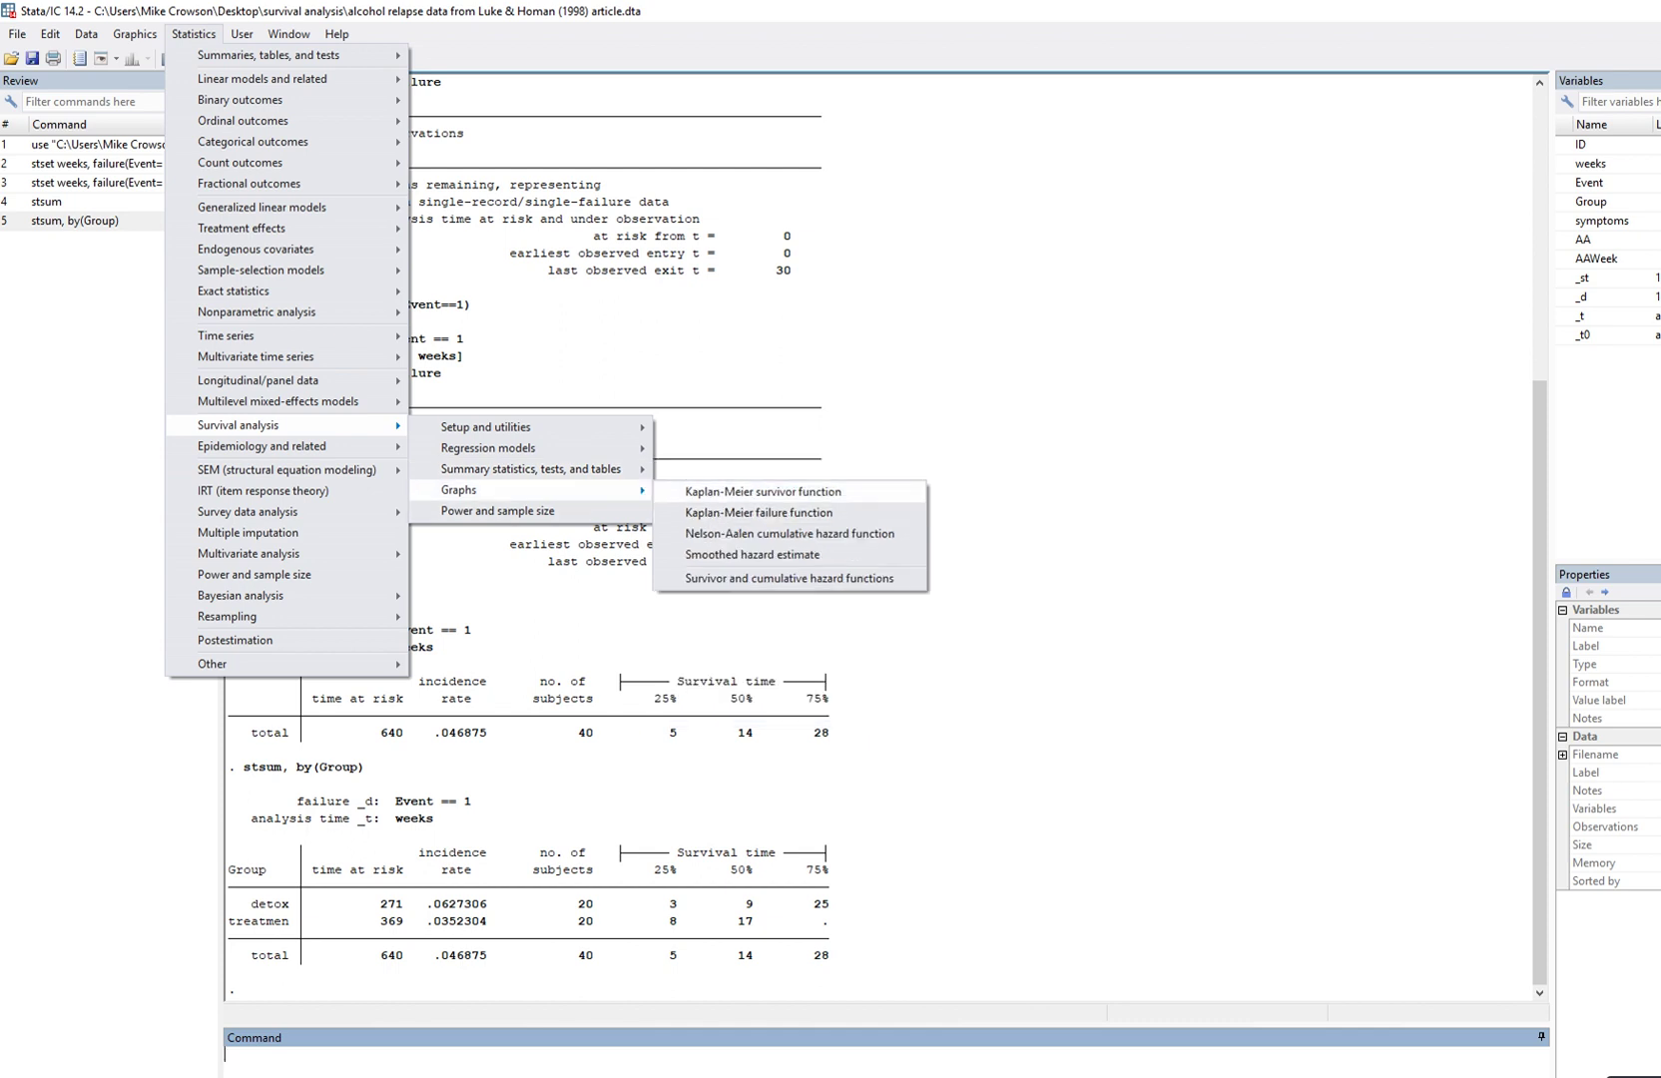
pyautogui.click(762, 491)
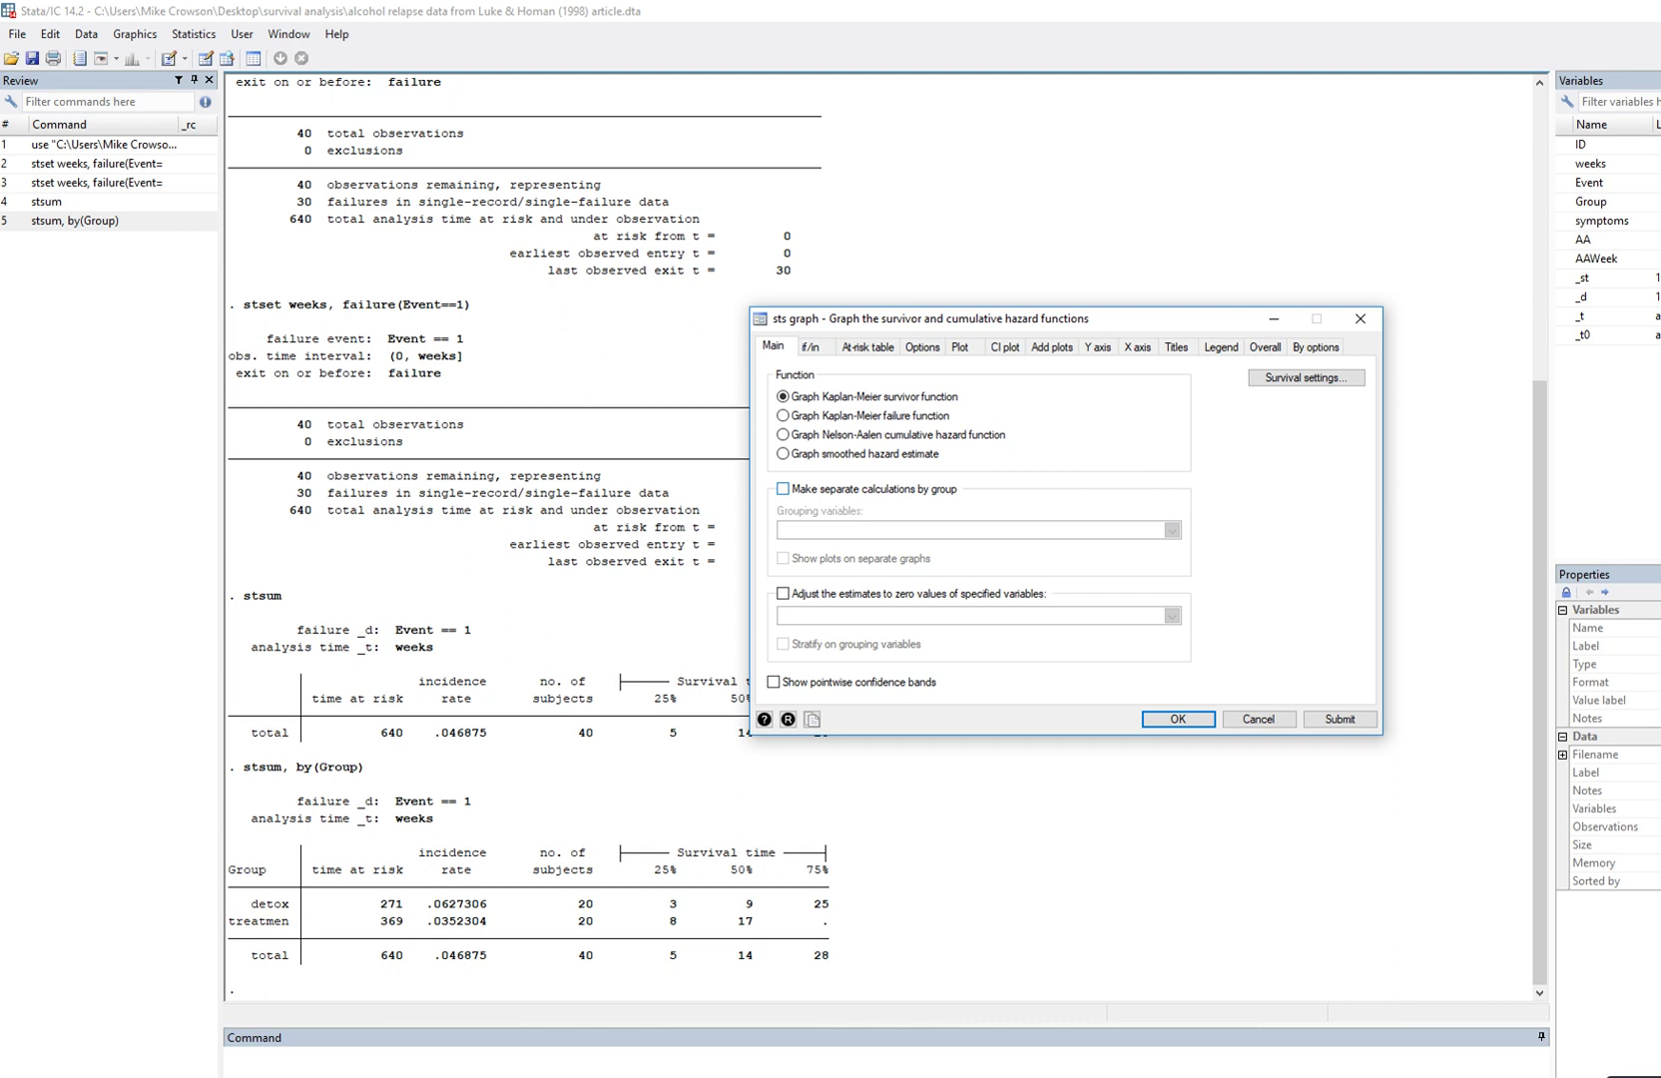
pyautogui.click(783, 488)
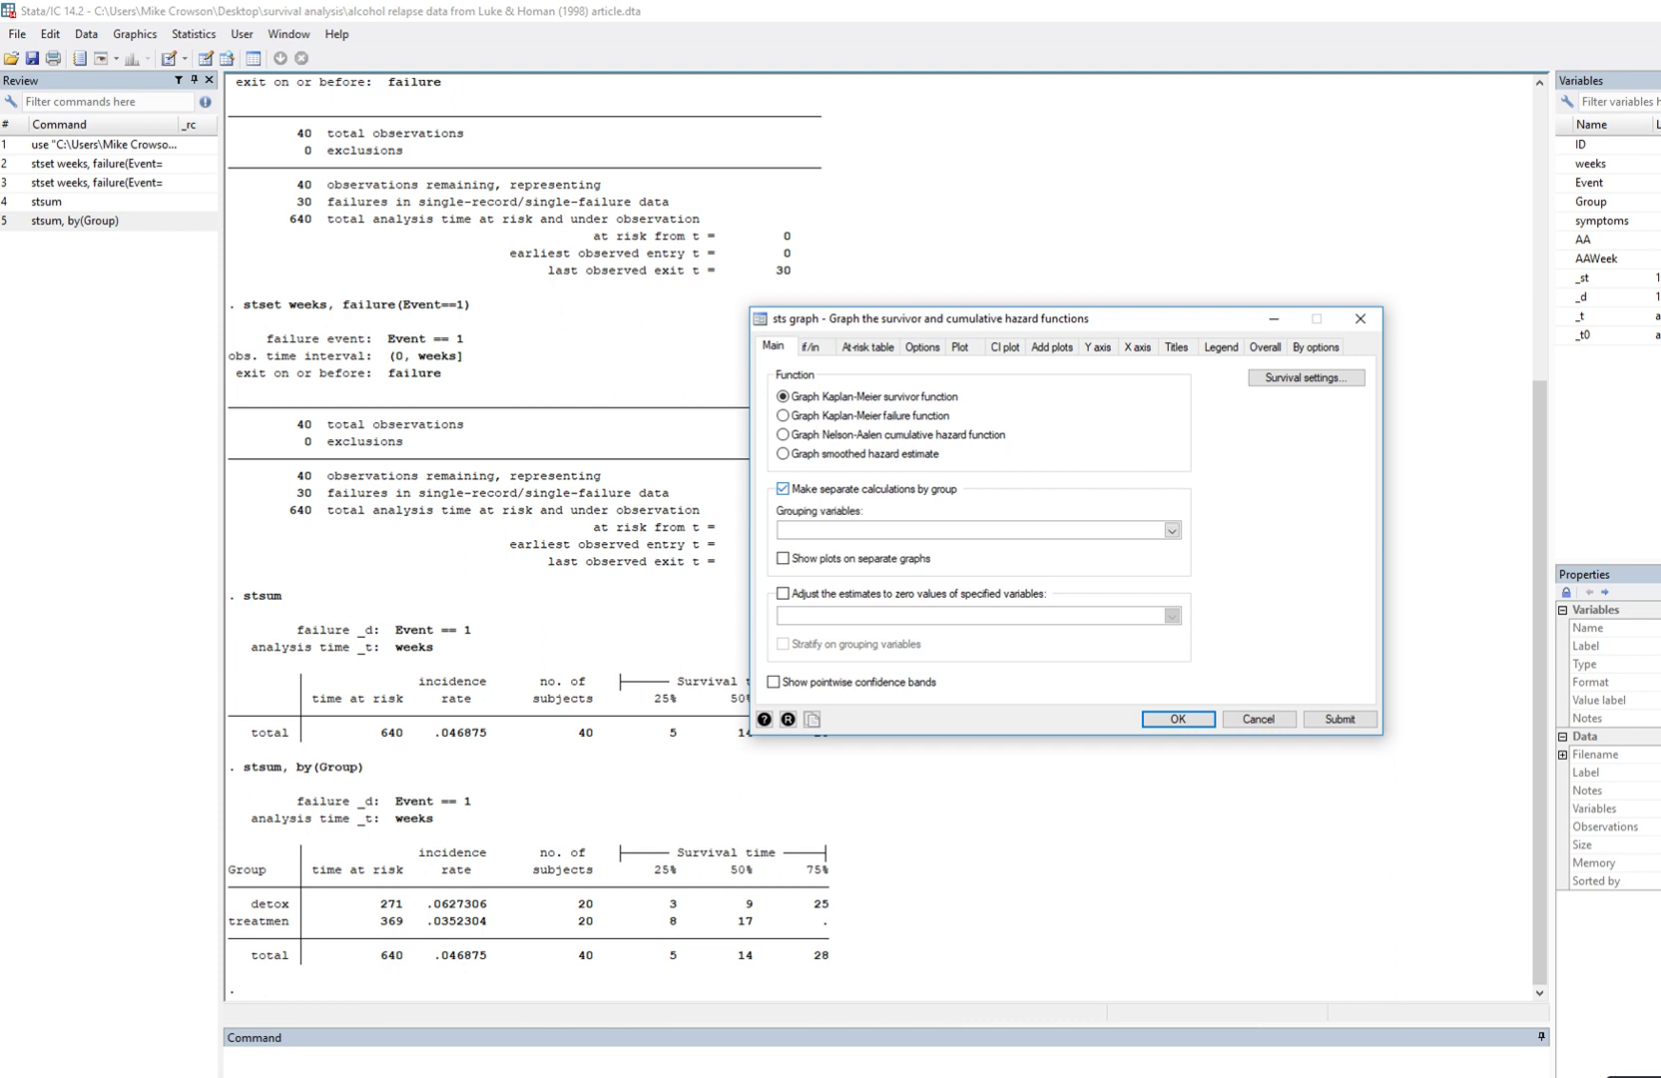
pyautogui.click(1171, 530)
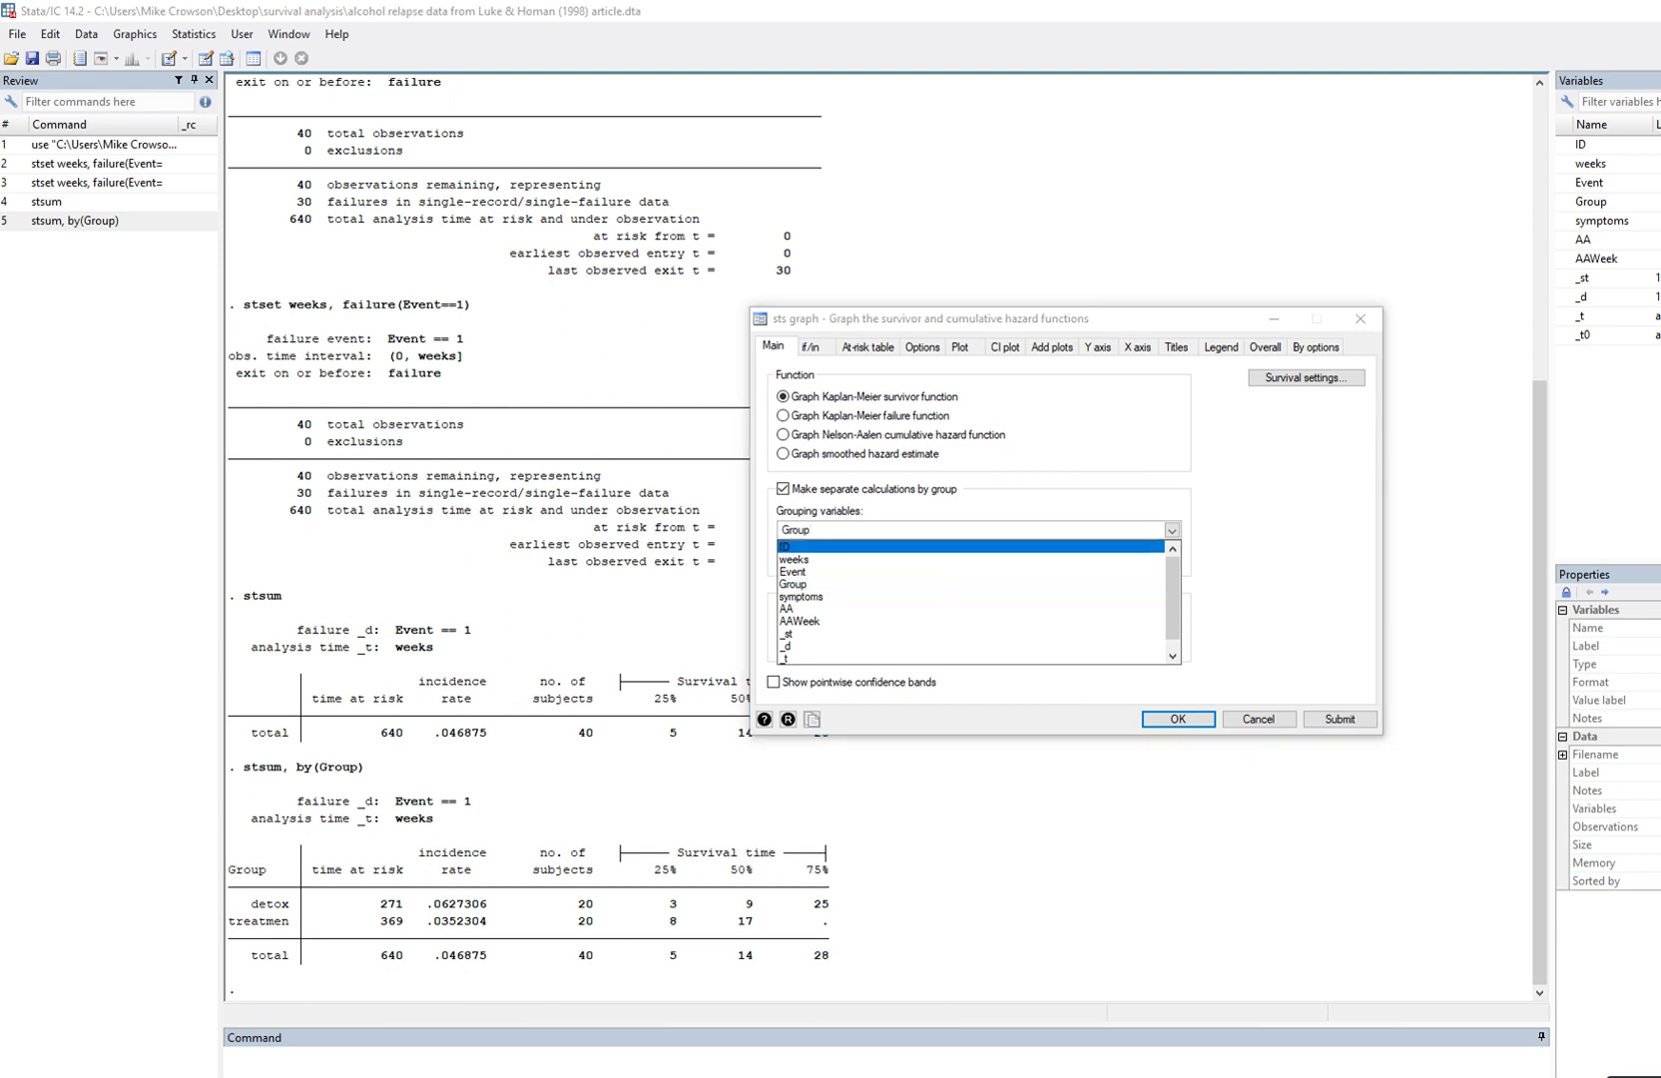
pyautogui.click(792, 584)
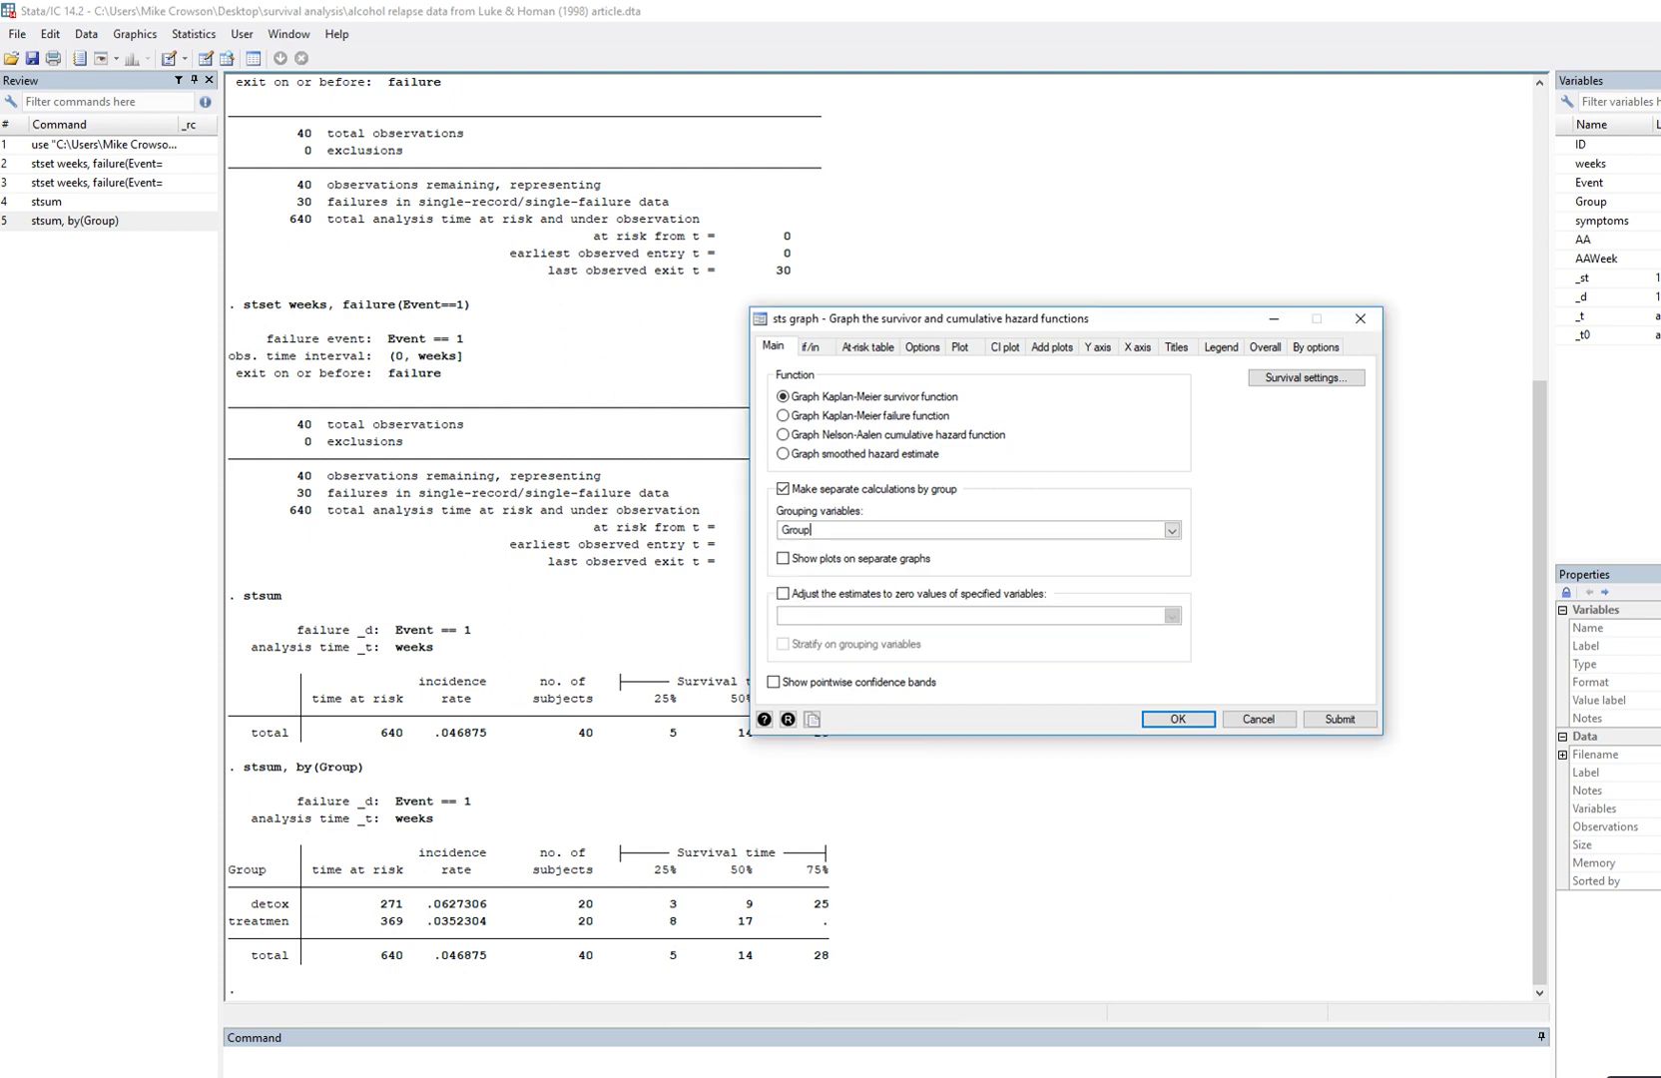
pyautogui.click(1178, 718)
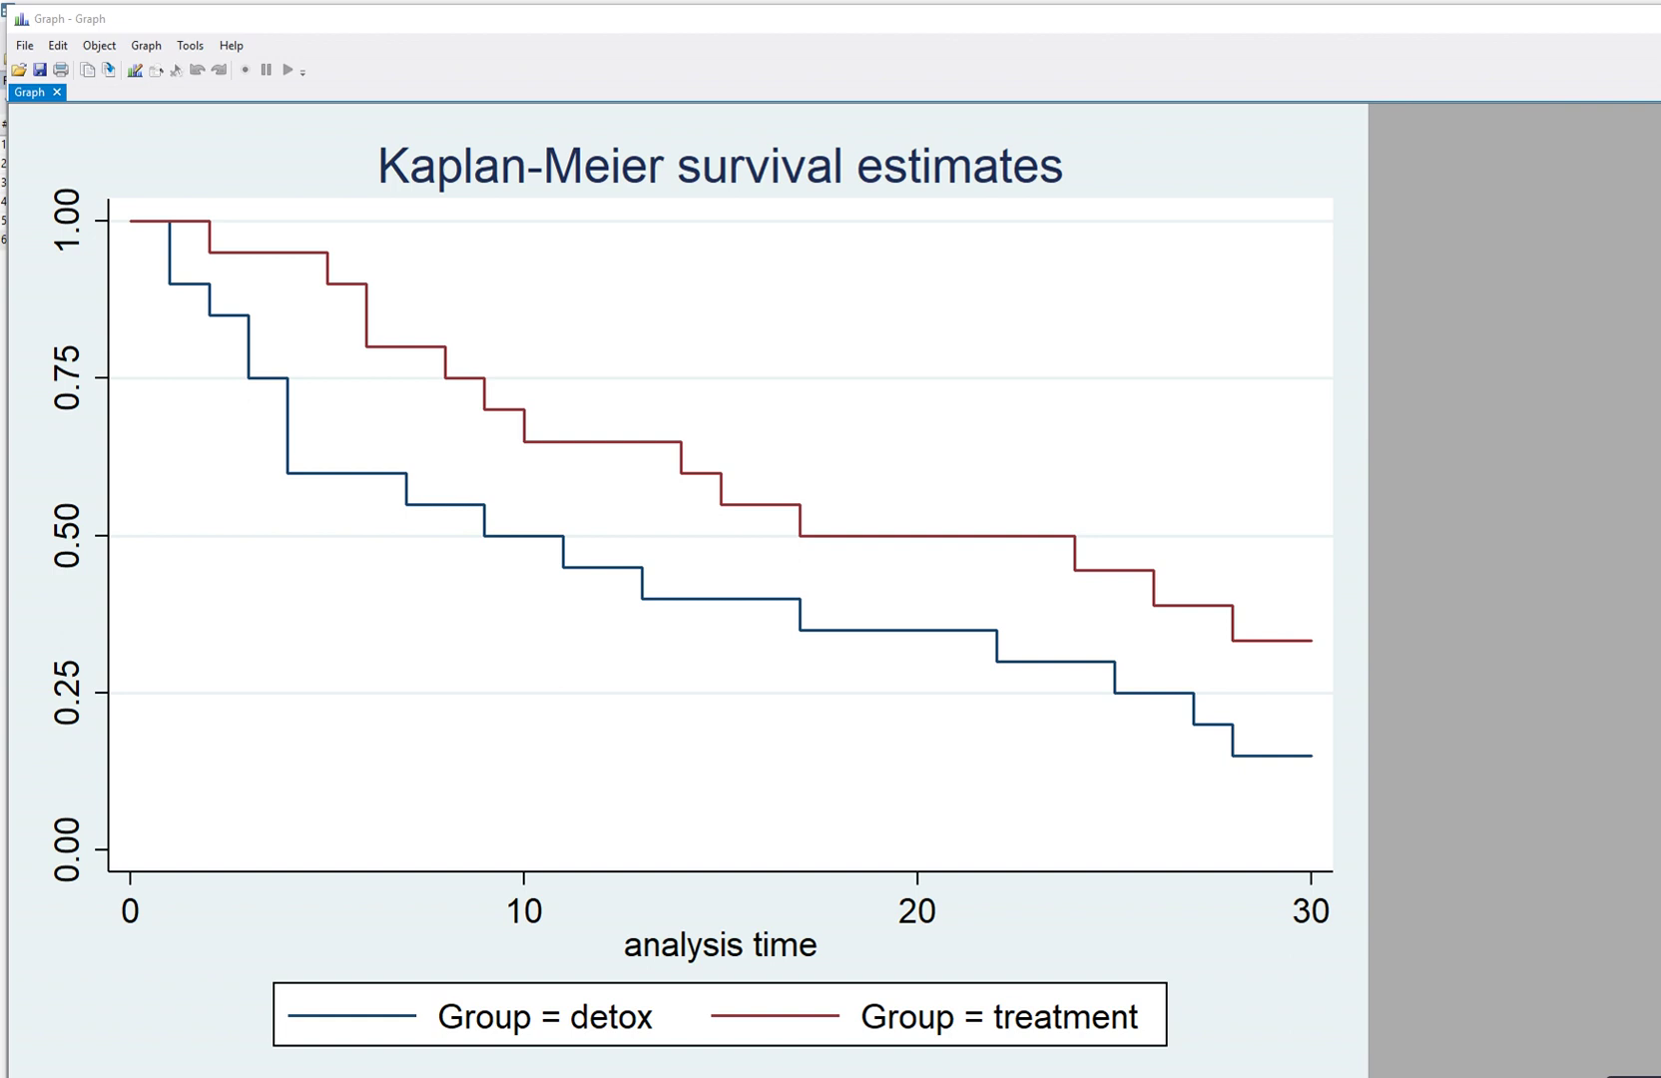
# Examine the Kaplan-Meier graph's detox and treatment legend entries, its analysis time axis and its survival probability axis.
pyautogui.moveTo(281, 983)
pyautogui.mouseDown()
pyautogui.moveTo(293, 1036)
pyautogui.moveTo(678, 1023)
pyautogui.moveTo(484, 972)
pyautogui.moveTo(299, 995)
pyautogui.mouseUp()
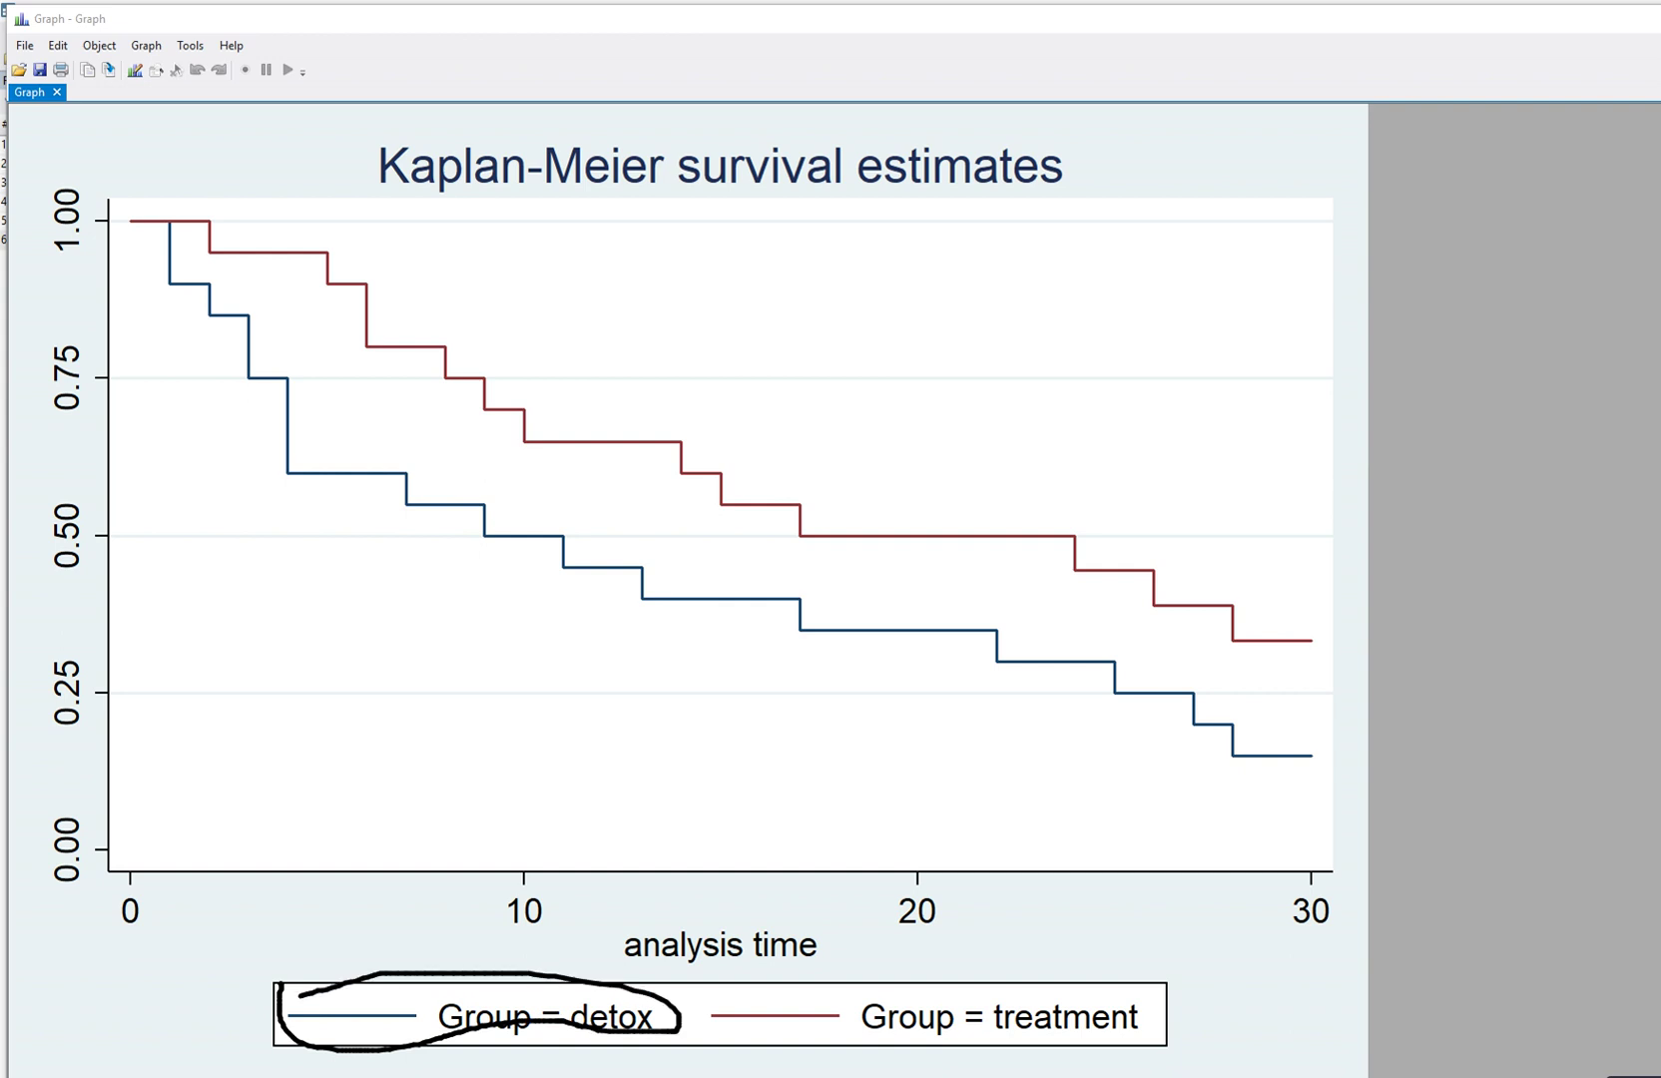
pyautogui.moveTo(868, 989)
pyautogui.mouseDown()
pyautogui.moveTo(694, 997)
pyautogui.moveTo(735, 1059)
pyautogui.moveTo(953, 1057)
pyautogui.moveTo(1180, 1022)
pyautogui.moveTo(1161, 974)
pyautogui.moveTo(870, 958)
pyautogui.moveTo(837, 976)
pyautogui.mouseUp()
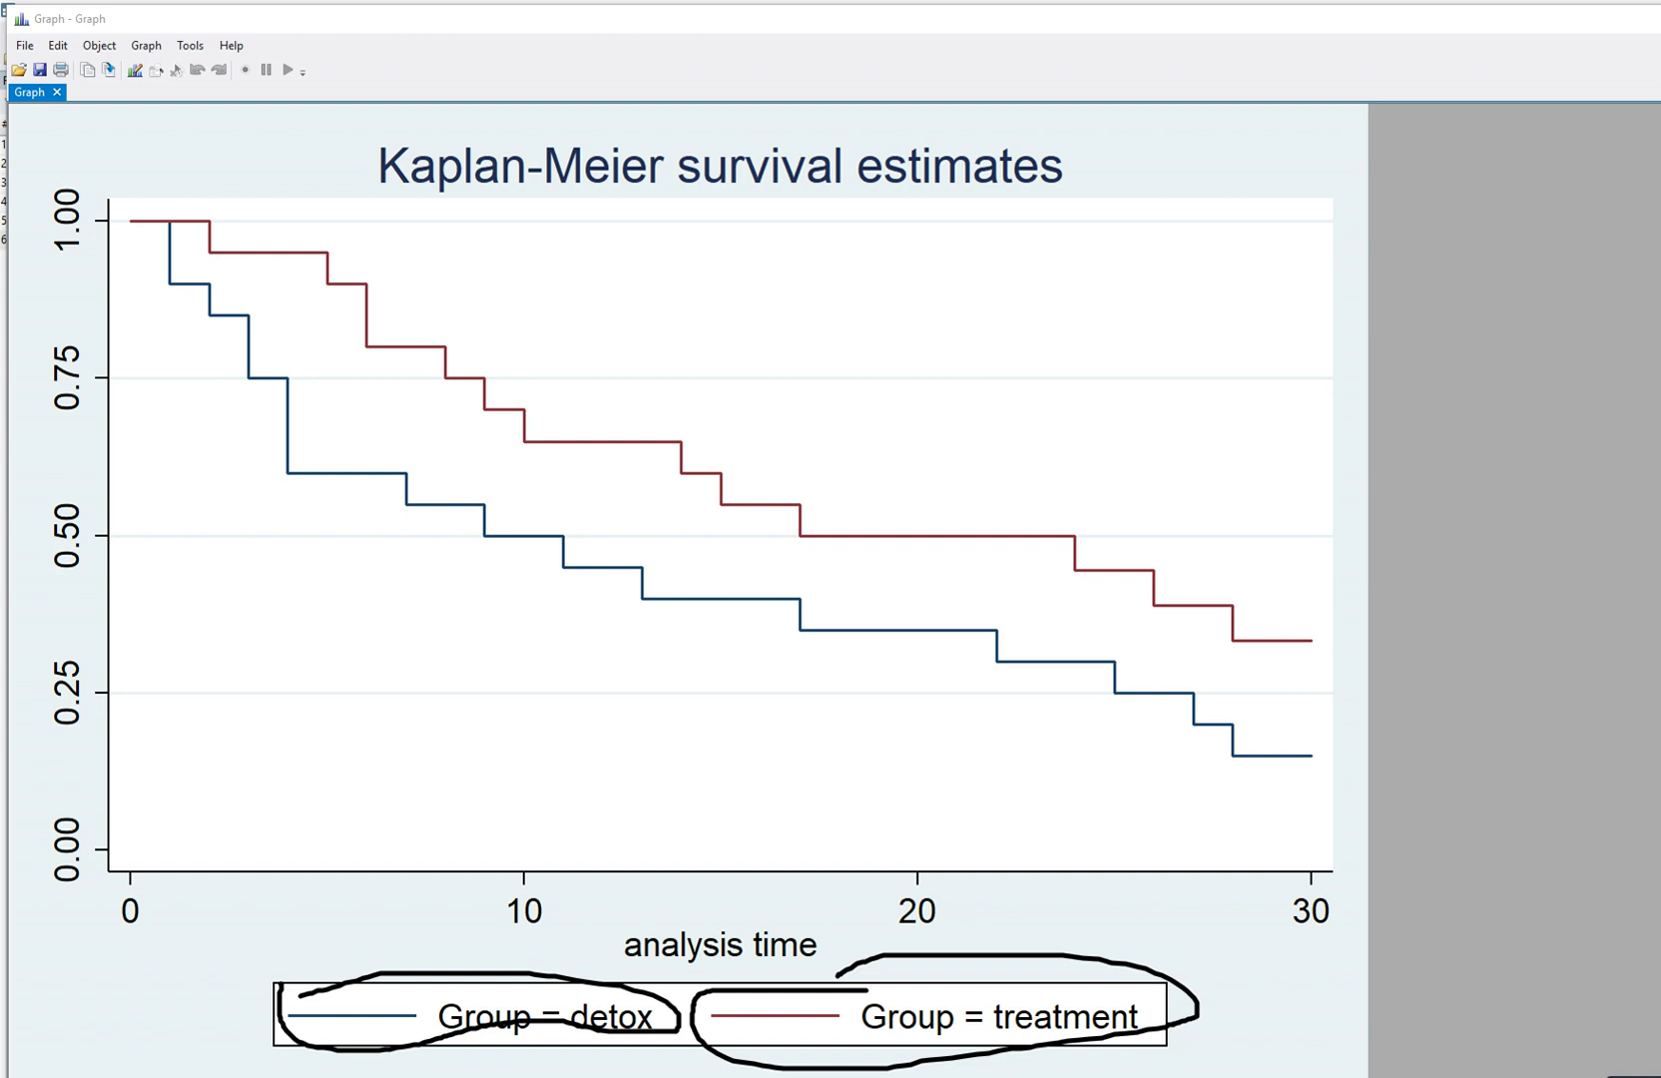
pyautogui.moveTo(223, 900)
pyautogui.mouseDown()
pyautogui.moveTo(390, 906)
pyautogui.moveTo(368, 932)
pyautogui.mouseUp()
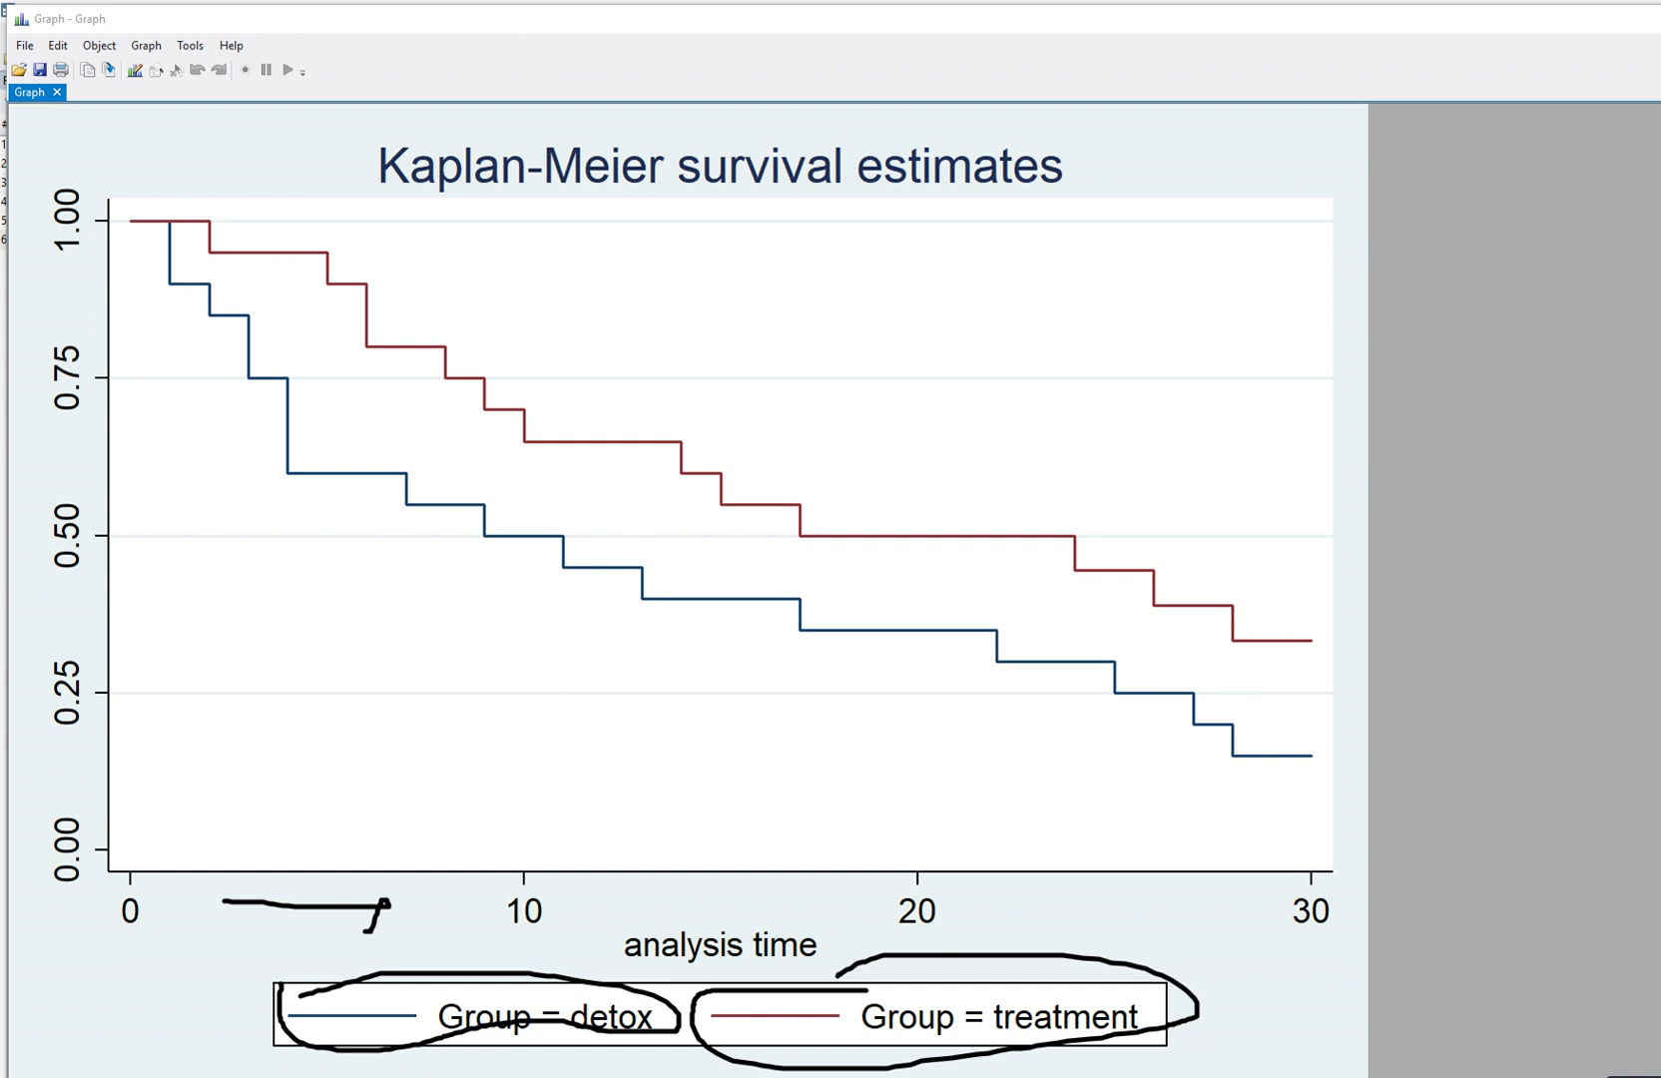
pyautogui.moveTo(29, 324)
pyautogui.mouseDown()
pyautogui.moveTo(20, 534)
pyautogui.moveTo(28, 322)
pyautogui.moveTo(2, 349)
pyautogui.mouseUp()
pyautogui.moveTo(30, 497); pyautogui.dragTo(24, 535)
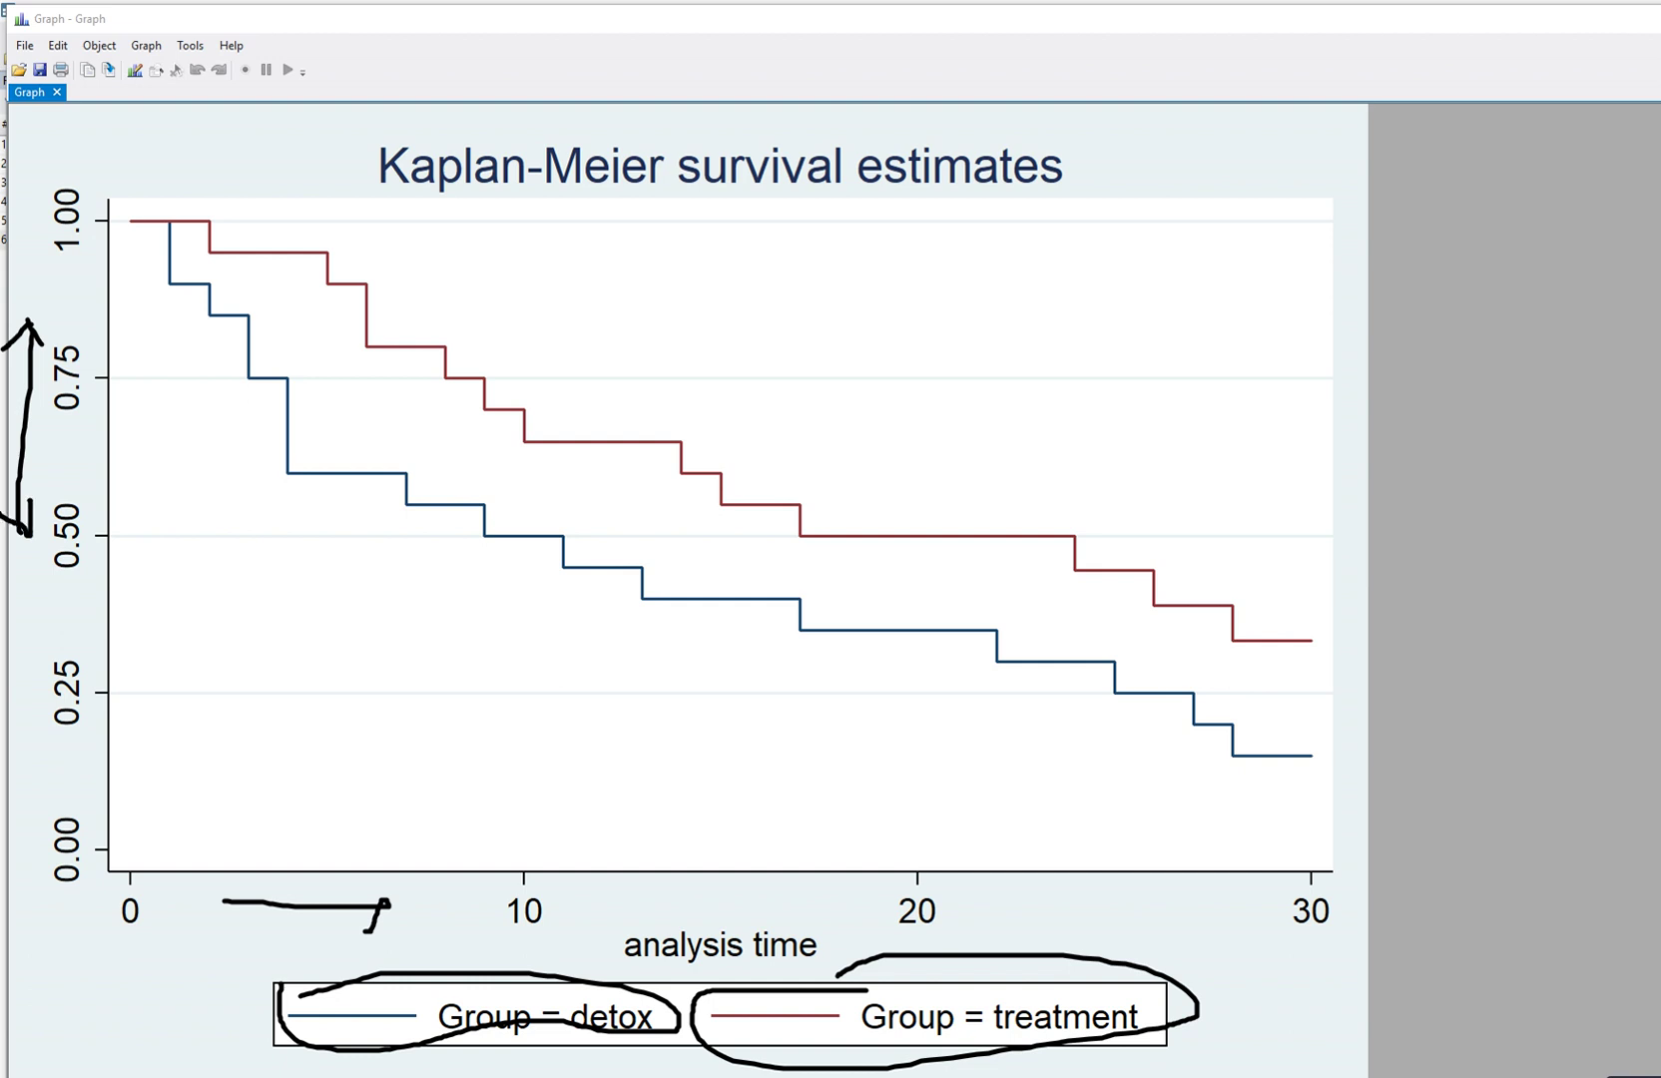
# Read each group's median survival time off the Kaplan-Meier graph where its curve reaches 0.50.
pyautogui.moveTo(94, 536); pyautogui.dragTo(121, 537)
pyautogui.moveTo(365, 532)
pyautogui.mouseDown()
pyautogui.moveTo(481, 535)
pyautogui.moveTo(480, 861)
pyautogui.mouseUp()
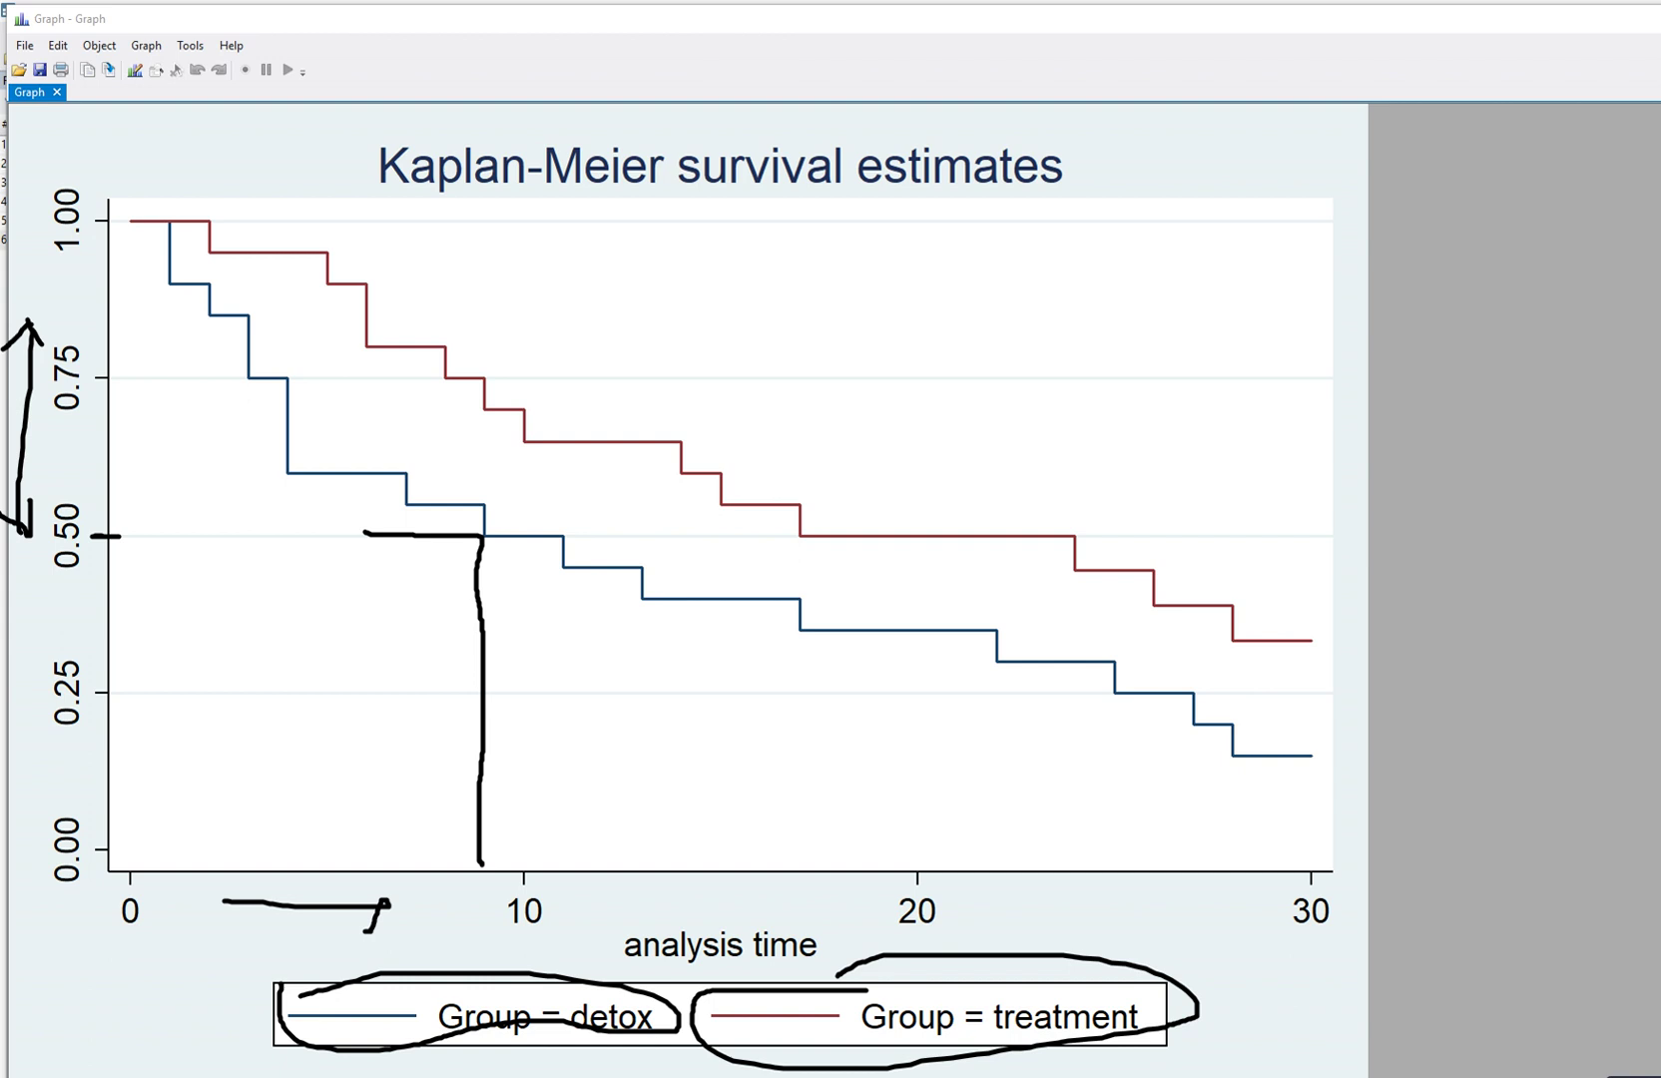
pyautogui.moveTo(477, 877); pyautogui.dragTo(481, 909)
pyautogui.moveTo(710, 534)
pyautogui.mouseDown()
pyautogui.moveTo(797, 540)
pyautogui.moveTo(790, 830)
pyautogui.moveTo(811, 914)
pyautogui.mouseUp()
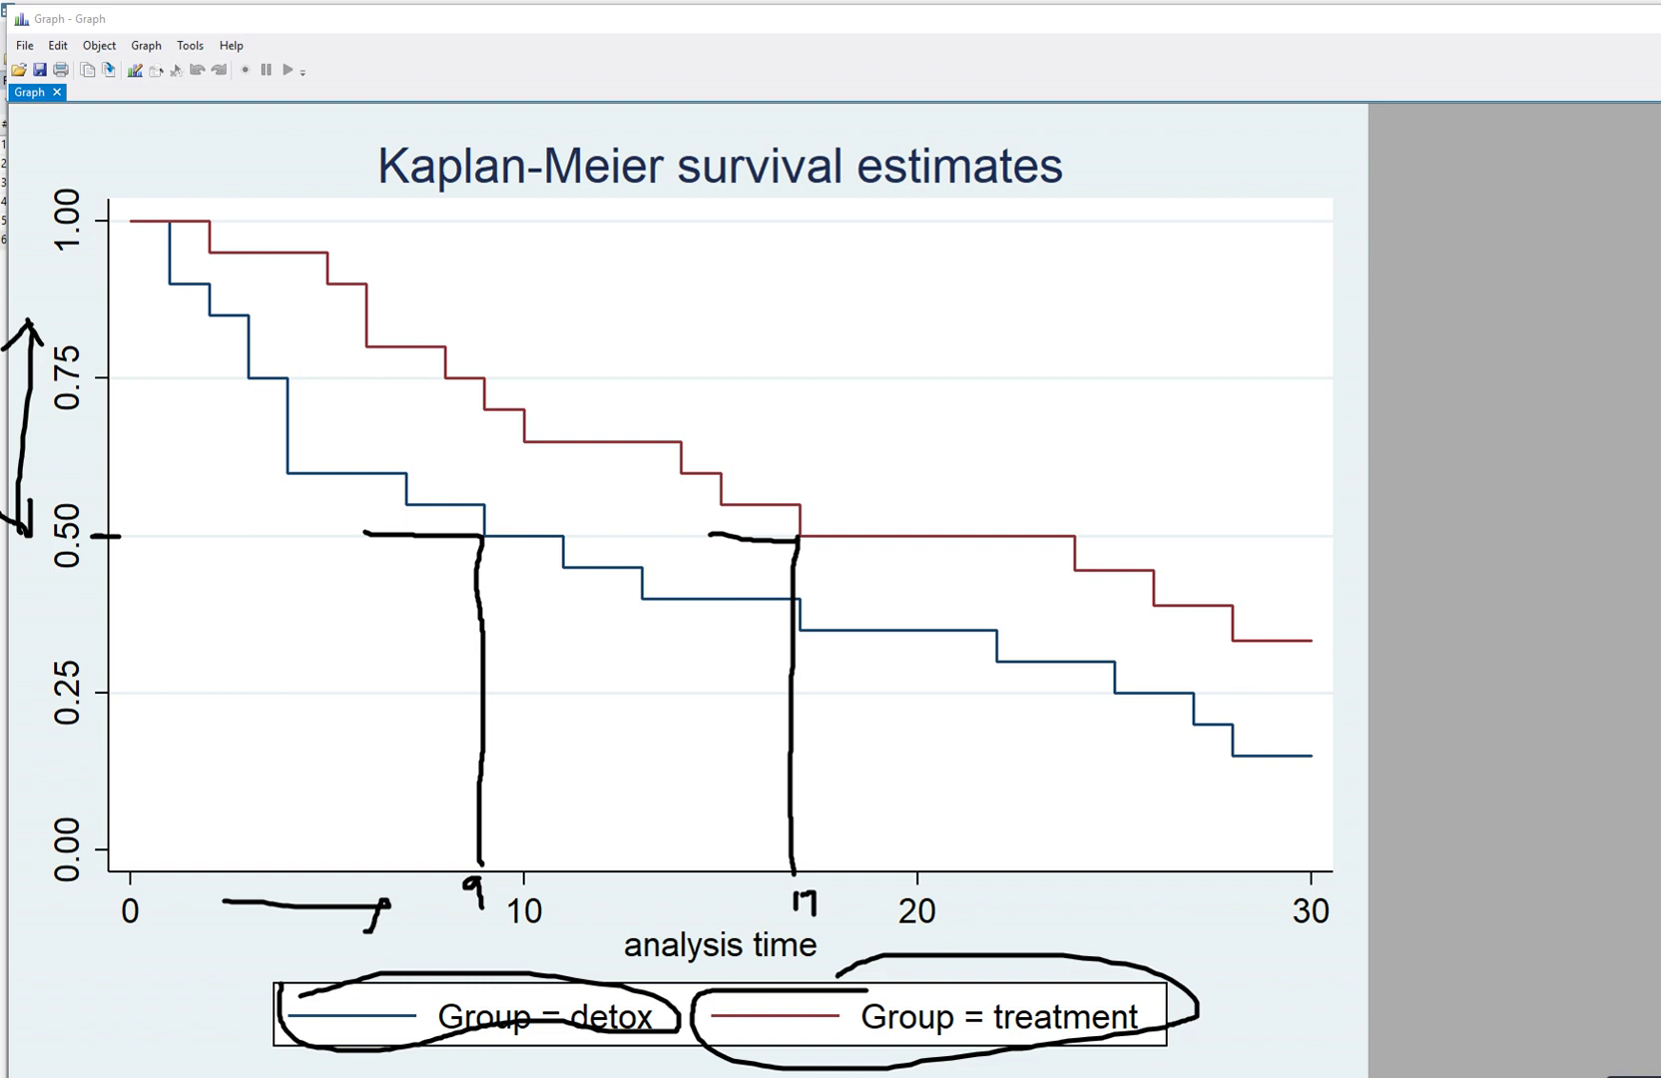
pyautogui.press('Escape')
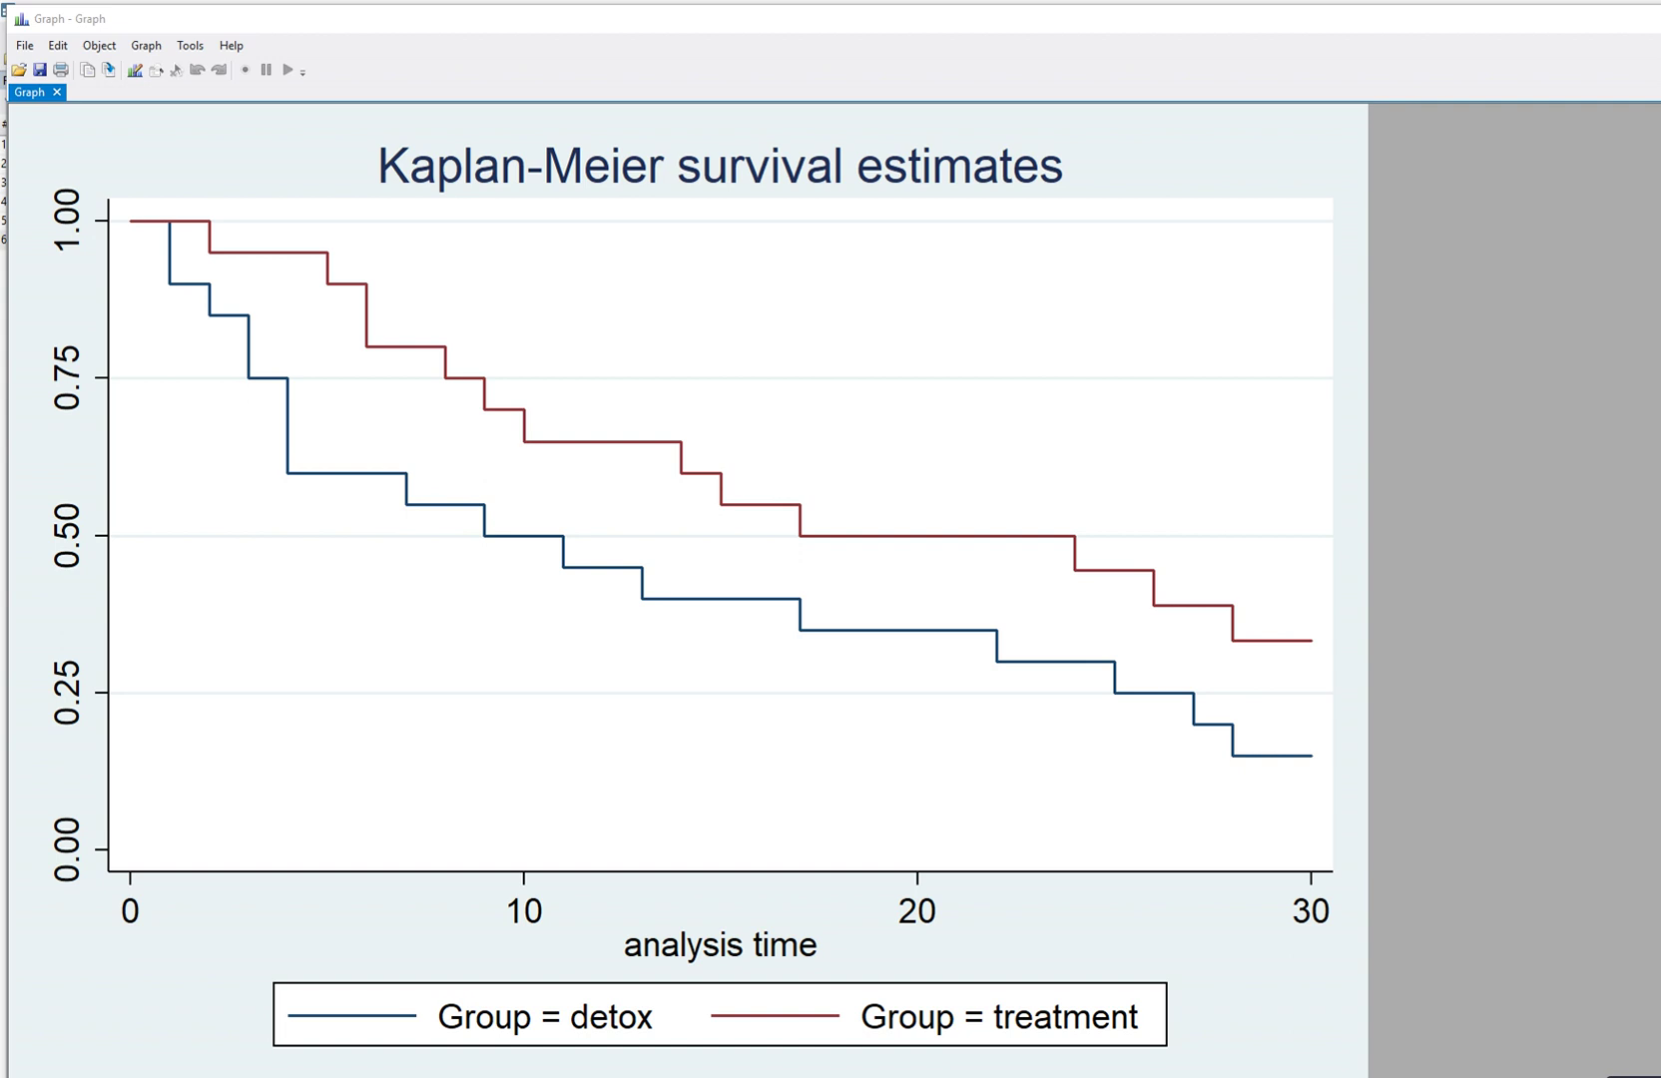